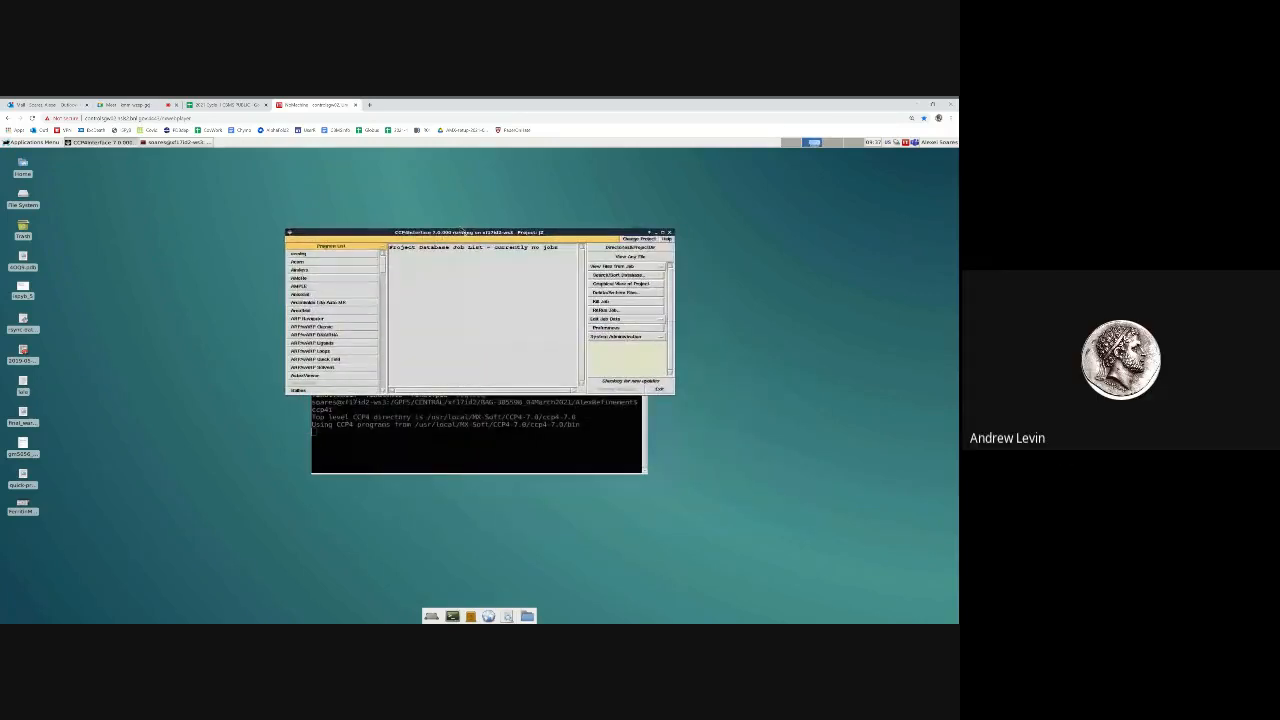
# Open the Sfall task from the program list and reposition its Calculate Fs and Phases form
pyautogui.click(383, 280)
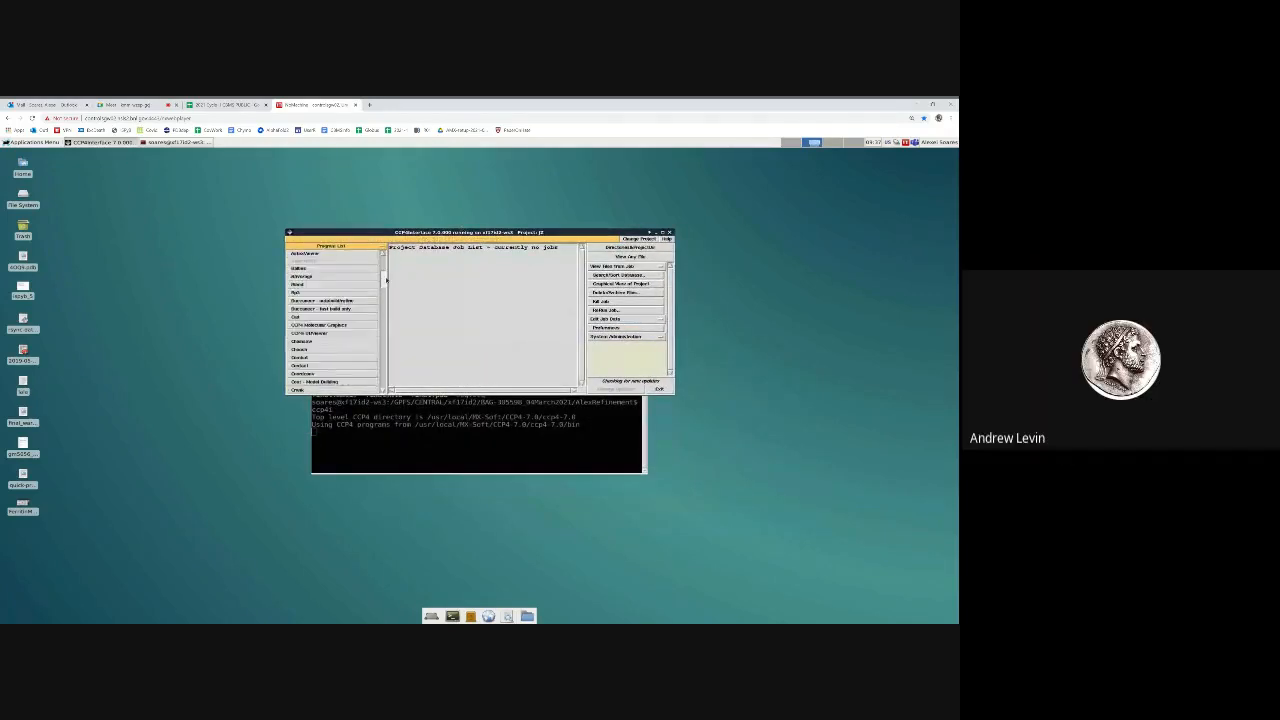
pyautogui.moveTo(386, 280); pyautogui.dragTo(382, 365)
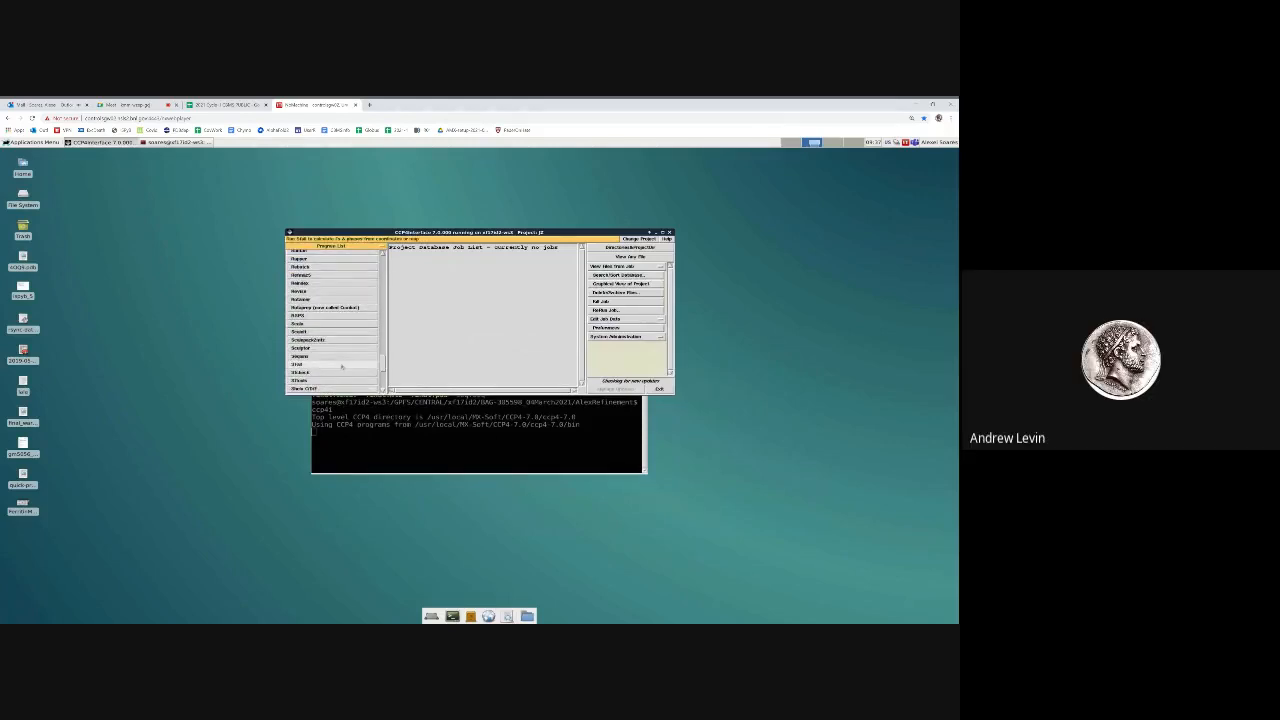
pyautogui.click(341, 366)
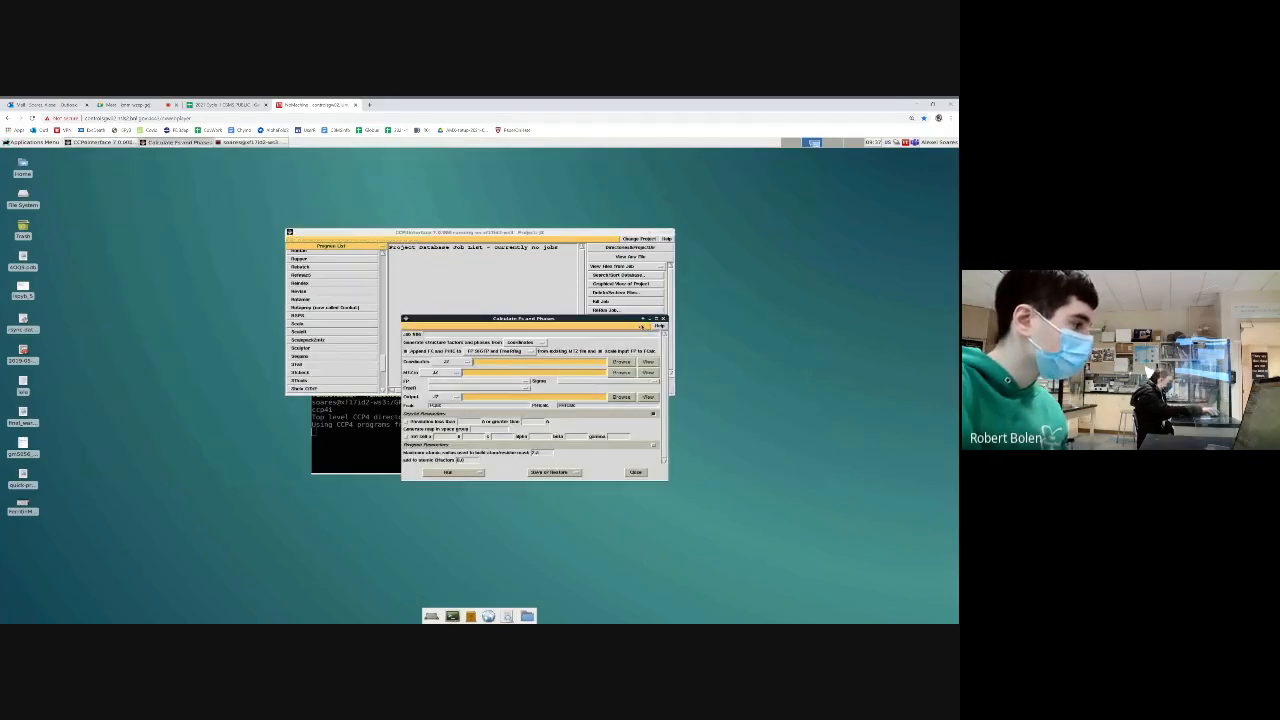
pyautogui.moveTo(557, 319); pyautogui.dragTo(466, 288)
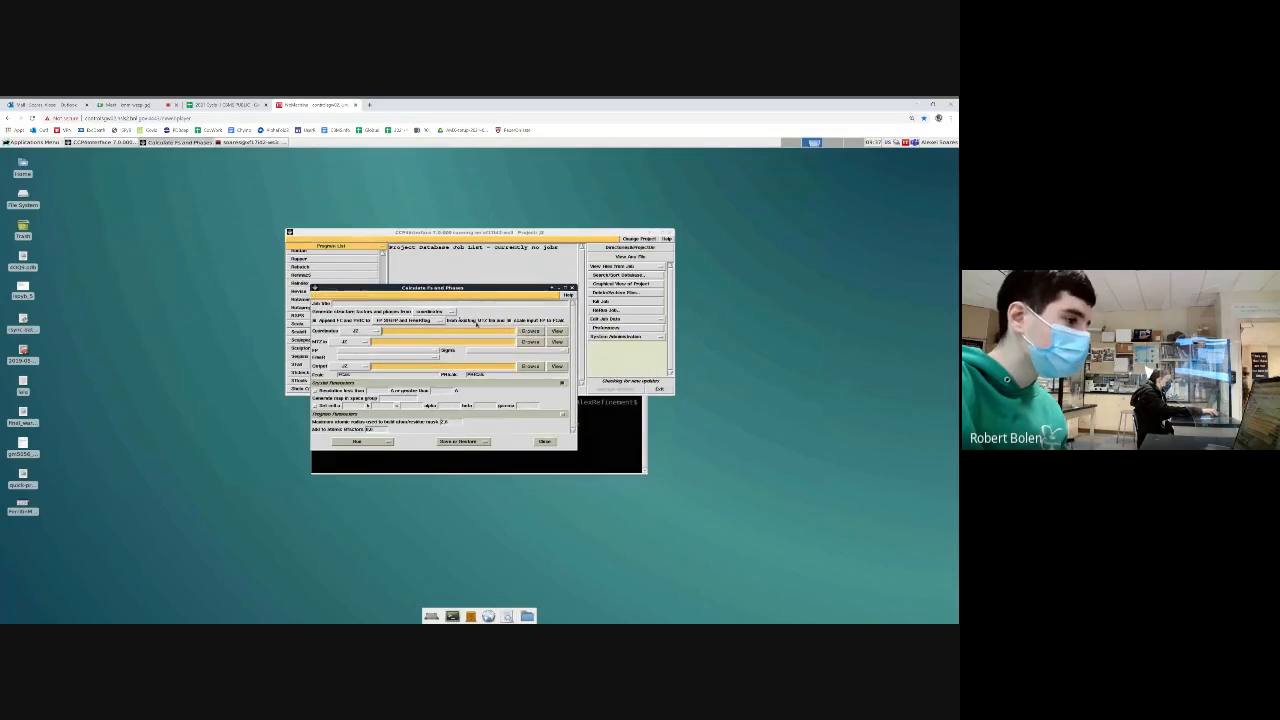
# Set structure factors and phases to be generated from coordinates
pyautogui.click(430, 311)
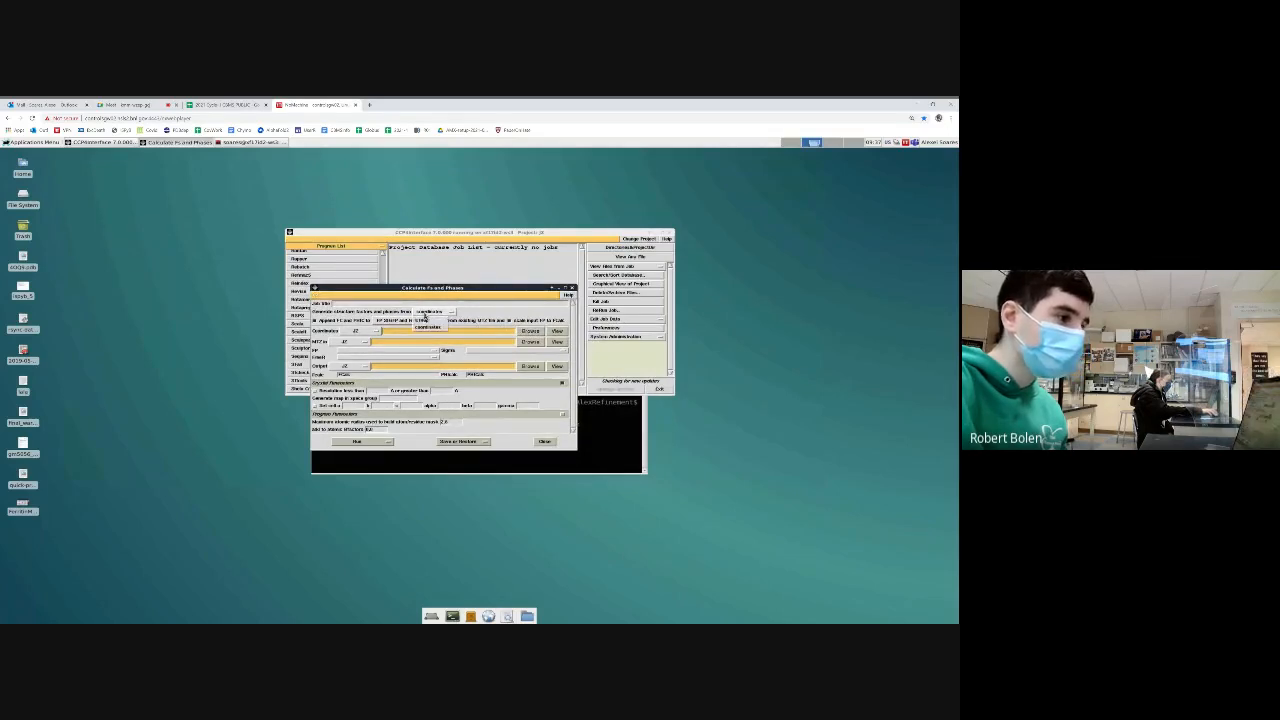
pyautogui.click(428, 326)
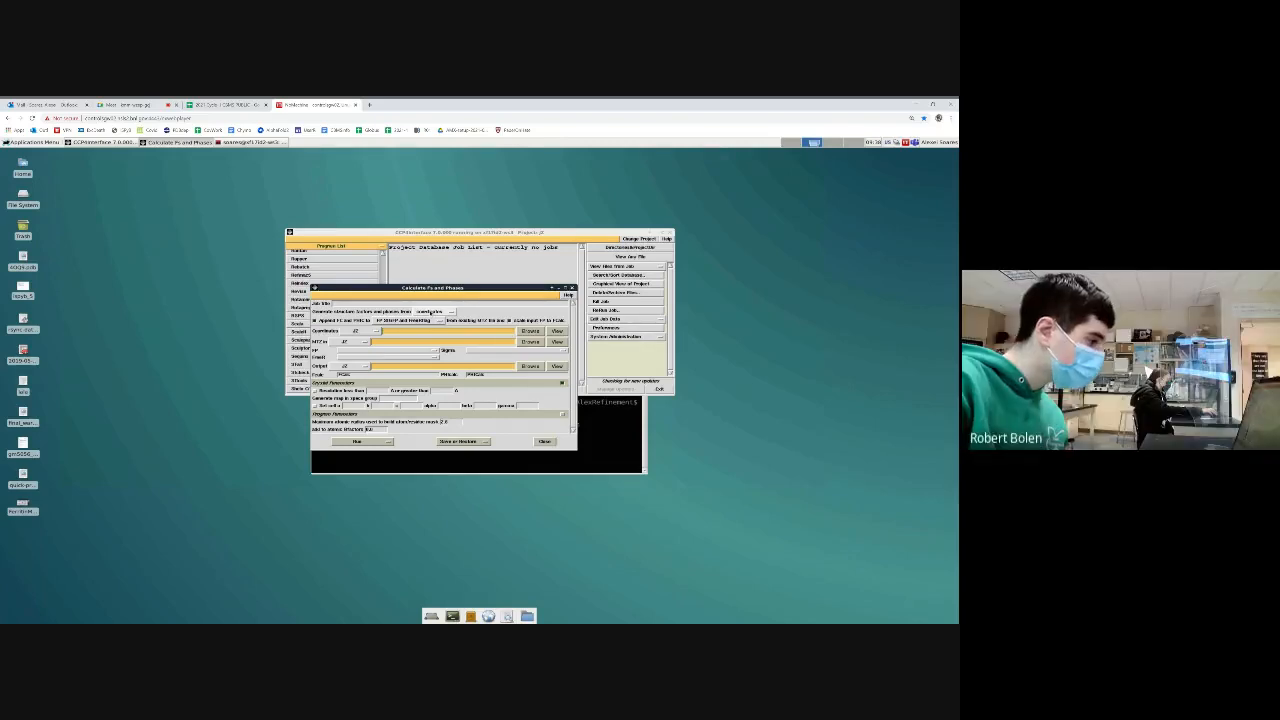
pyautogui.click(430, 312)
pyautogui.click(428, 326)
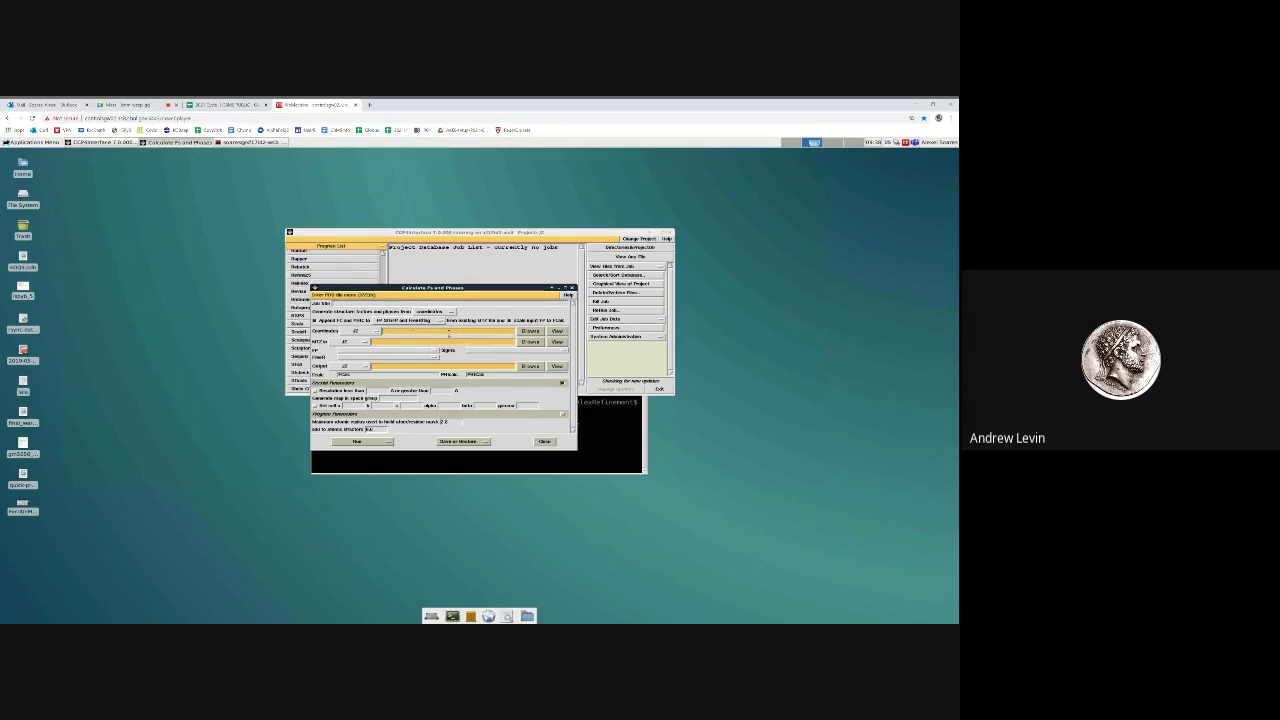
# Load final.pdb as the coordinates file and final.mtz as the input MTZ file
pyautogui.click(371, 332)
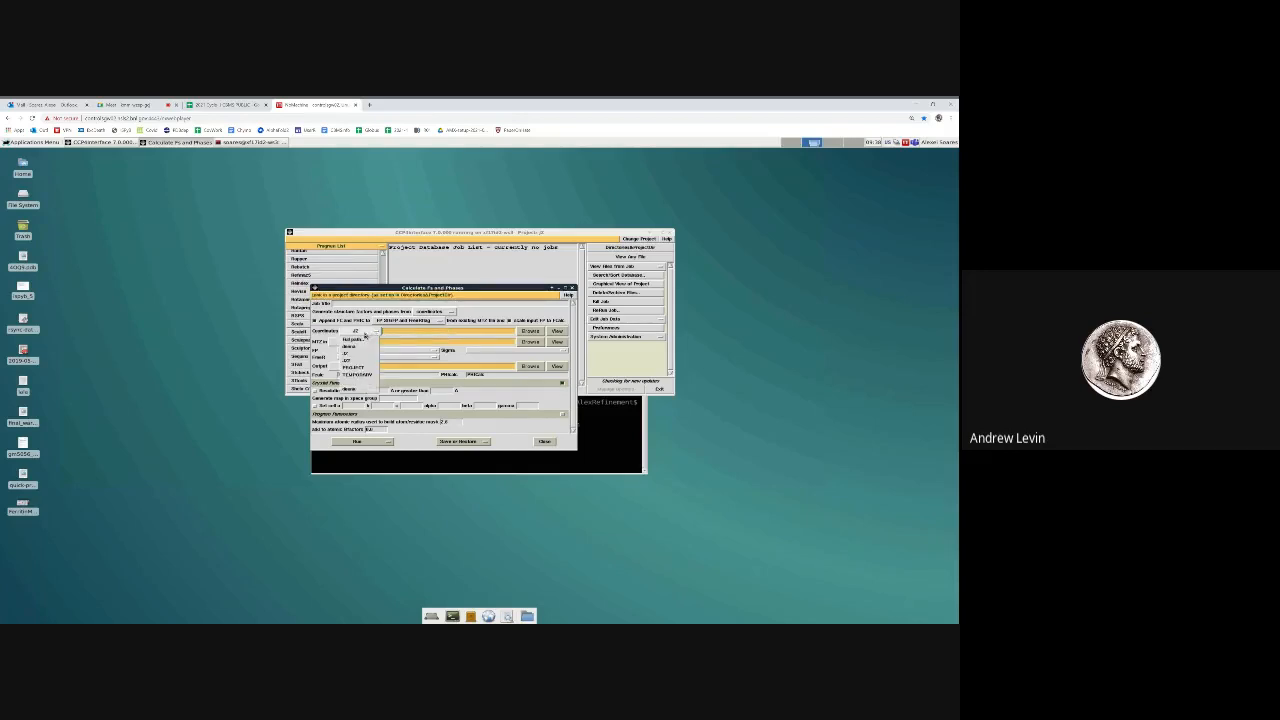
pyautogui.click(360, 343)
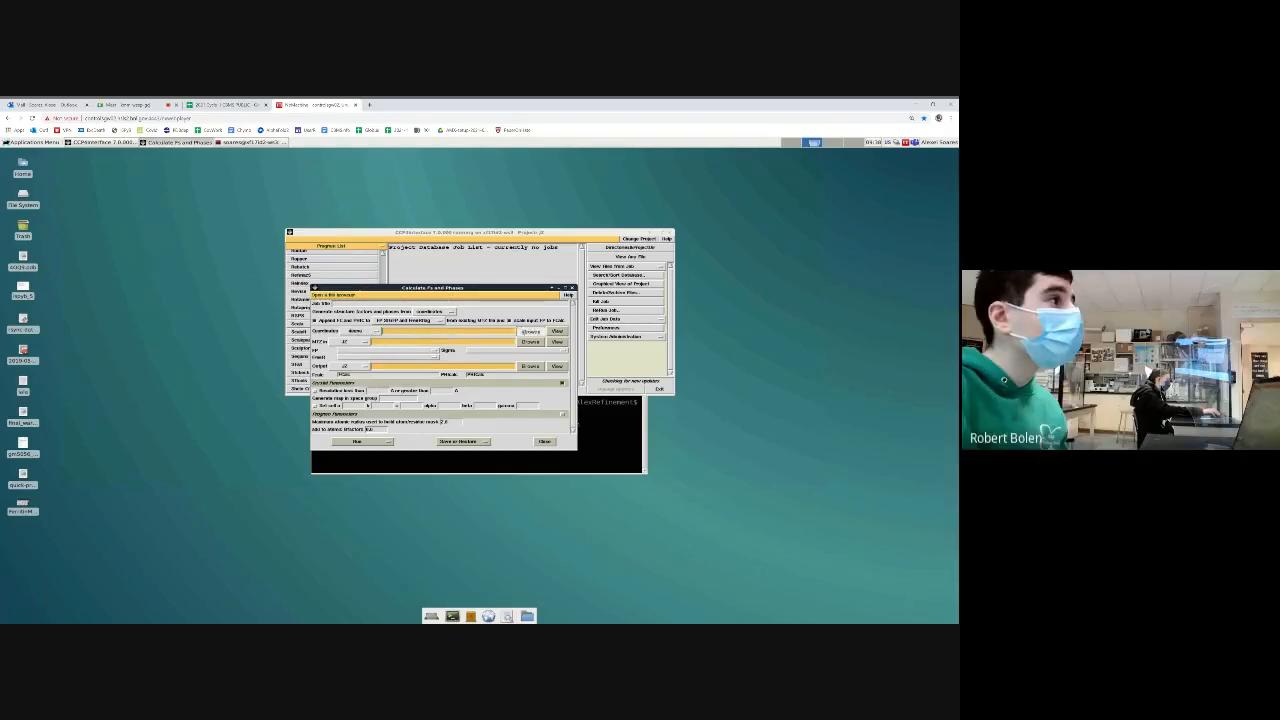
pyautogui.click(529, 331)
pyautogui.doubleClick(497, 365)
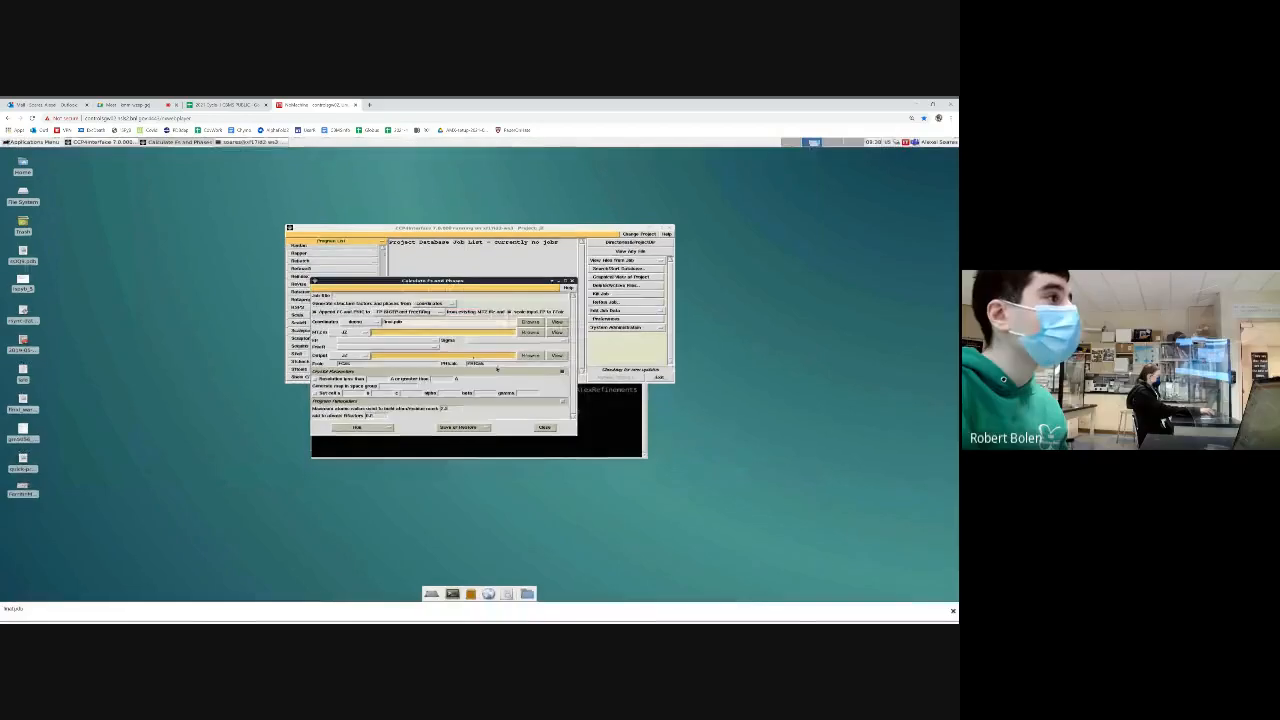
pyautogui.click(348, 333)
pyautogui.click(342, 340)
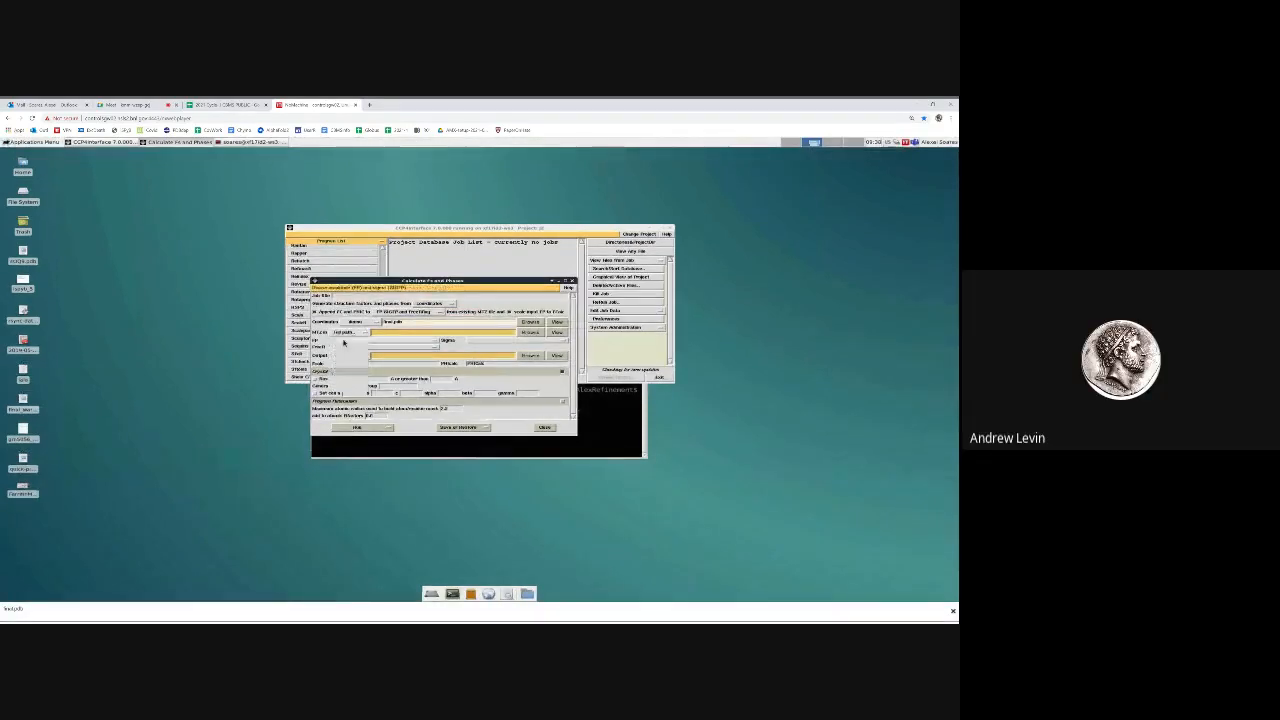
pyautogui.click(523, 333)
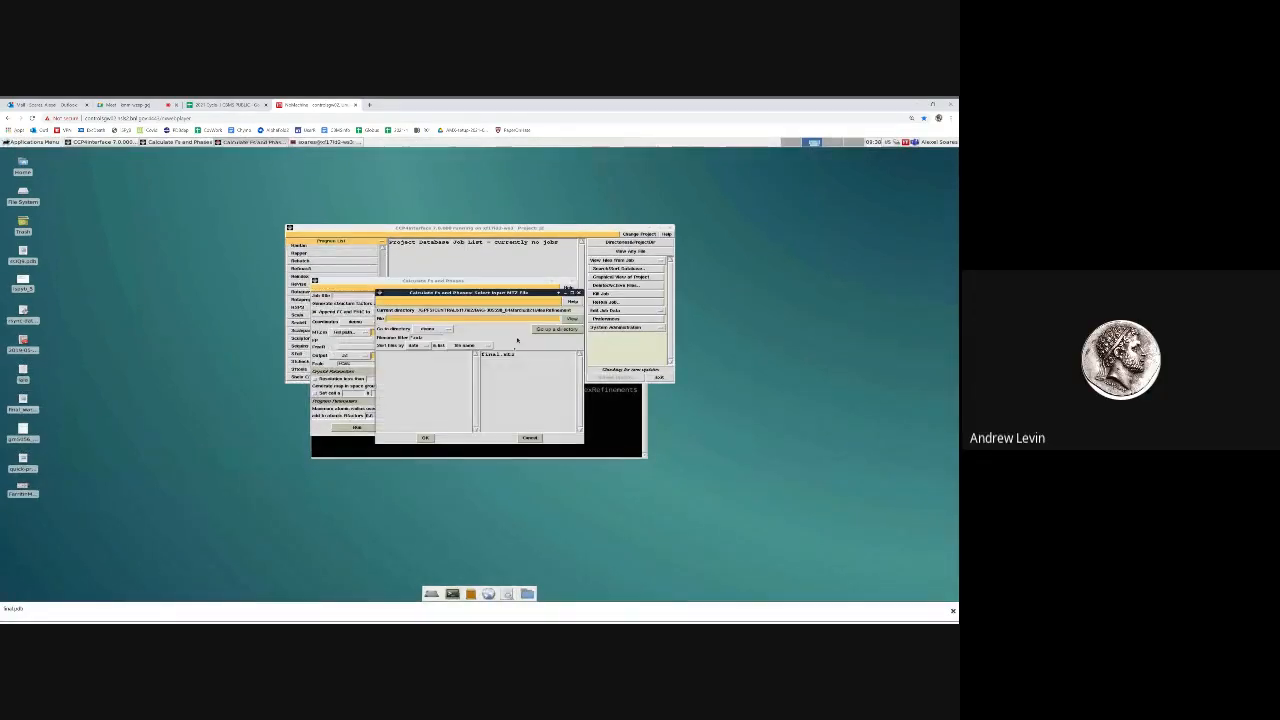
pyautogui.doubleClick(519, 371)
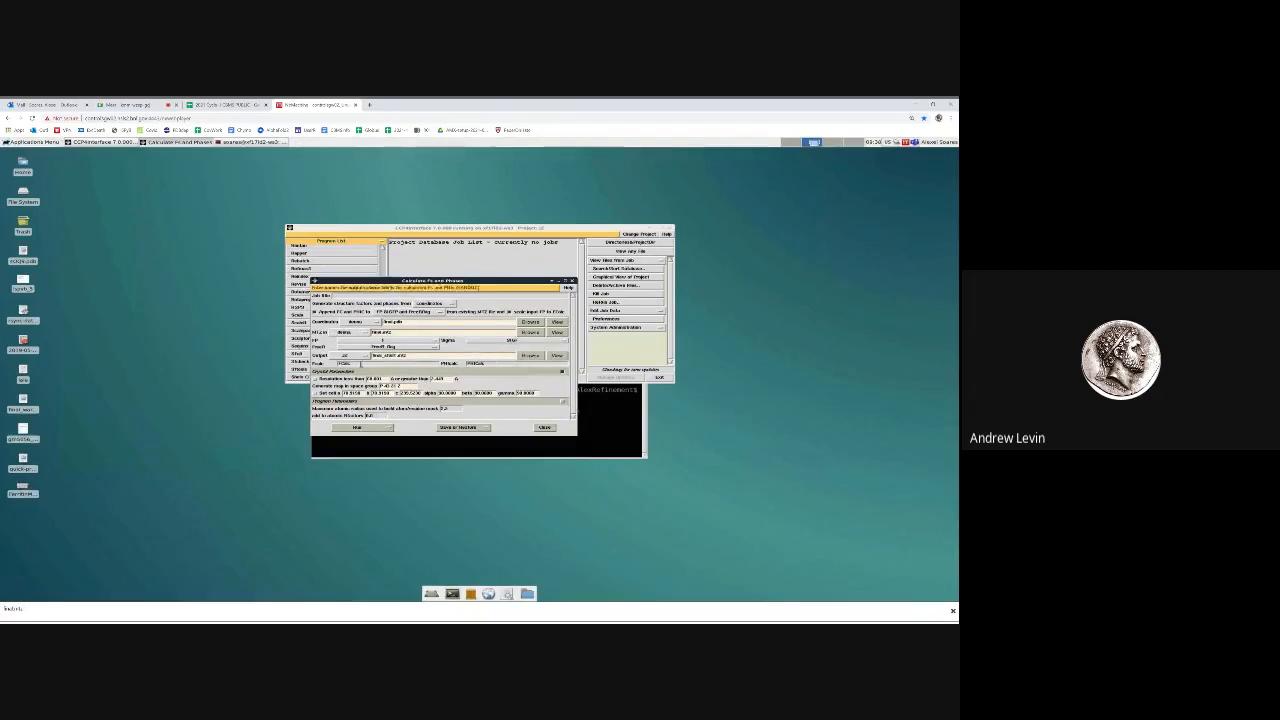
# Switch the output location to a full path and rename the output file DataandModel.mtz
pyautogui.click(344, 356)
pyautogui.click(341, 363)
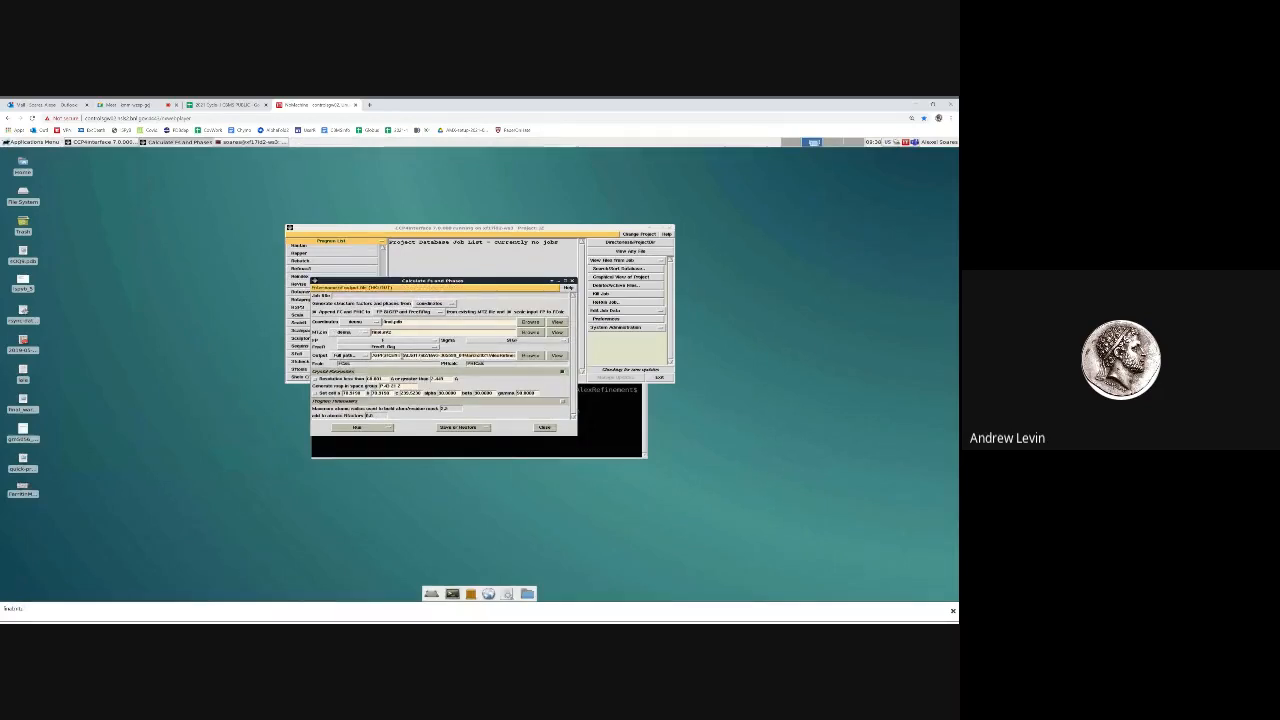
pyautogui.moveTo(498, 358); pyautogui.dragTo(538, 359)
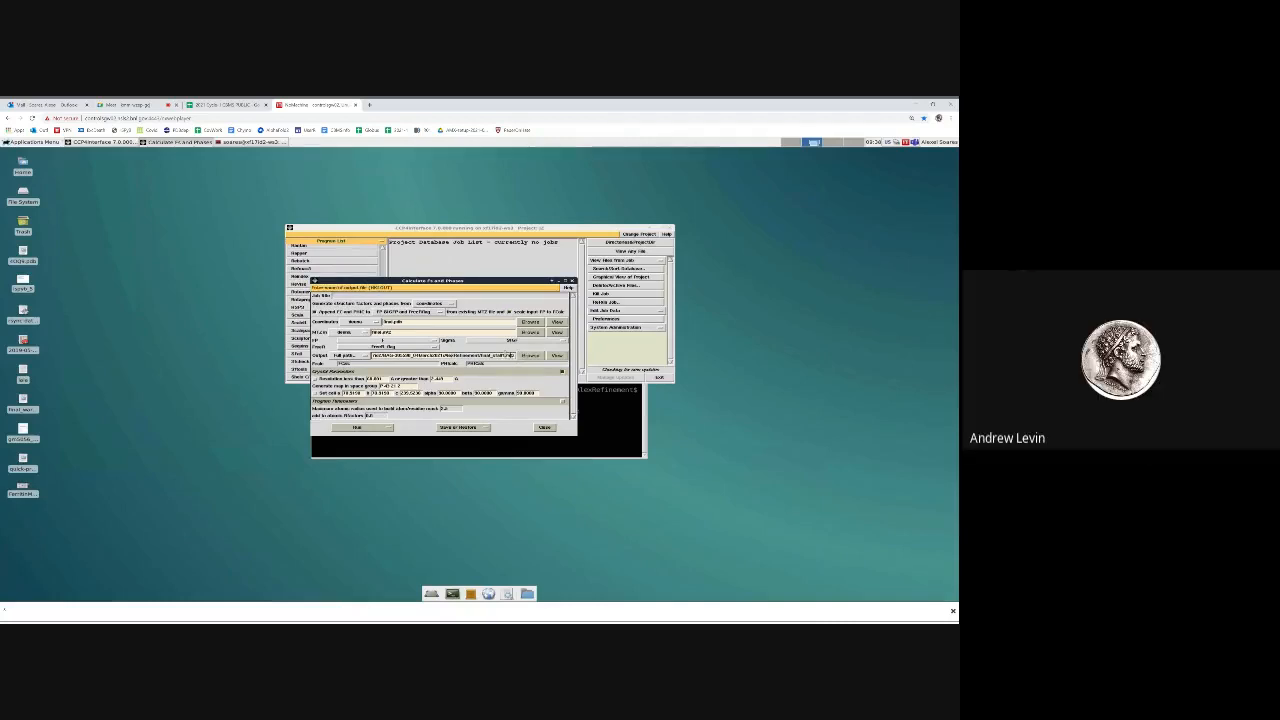
pyautogui.click(506, 356)
pyautogui.press('BackSpace')
pyautogui.press('BackSpace')
pyautogui.press('BackSpace')
pyautogui.press('BackSpace')
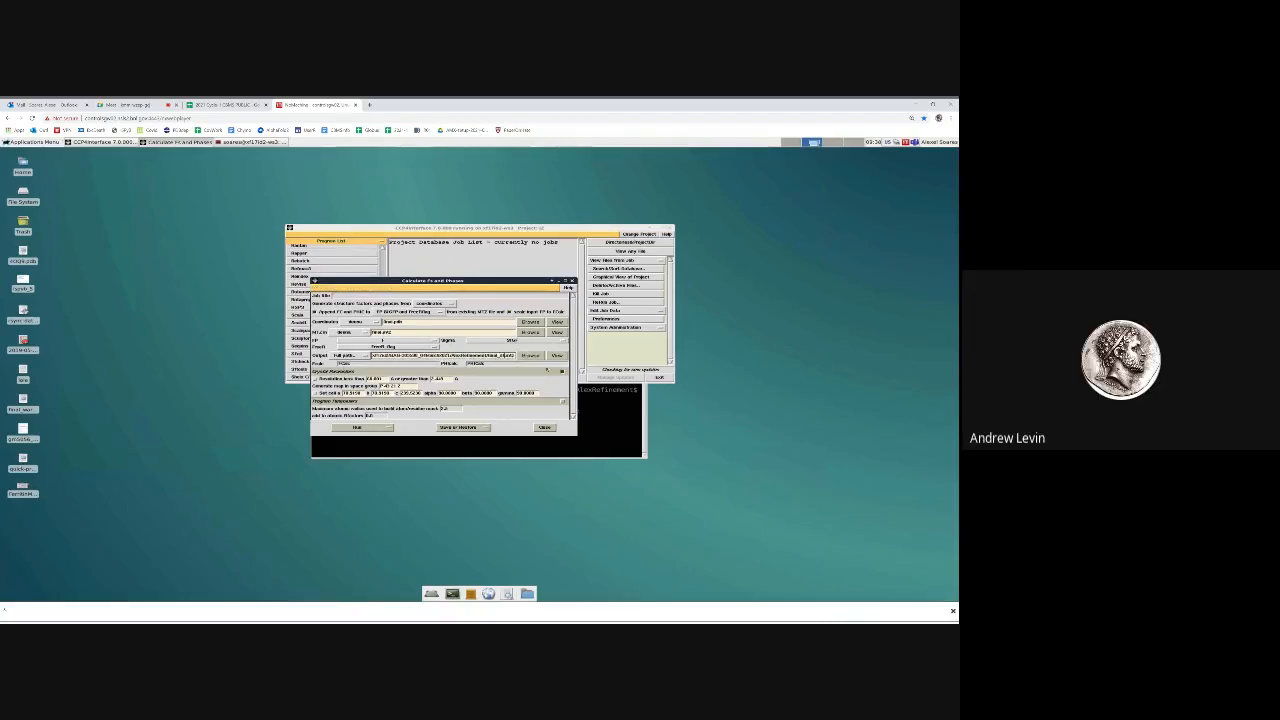
pyautogui.press('BackSpace')
pyautogui.press('BackSpace')
pyautogui.press('BackSpace')
pyautogui.press('BackSpace')
pyautogui.press('BackSpace')
pyautogui.press('BackSpace')
pyautogui.press('BackSpace')
pyautogui.press('BackSpace')
pyautogui.press('BackSpace')
pyautogui.press('BackSpace')
pyautogui.write('DataandMode')
# Try to run the structure factor job immediately, dismiss the warning and close the task form
pyautogui.click(376, 428)
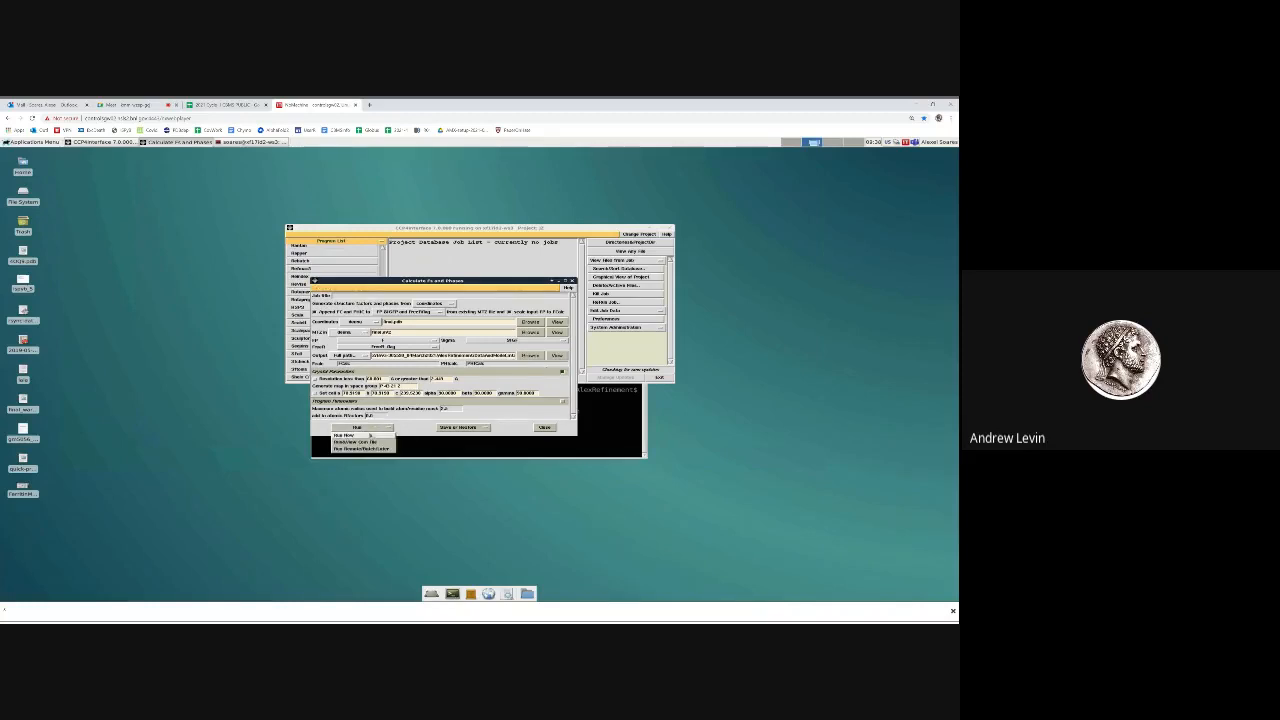
pyautogui.click(370, 435)
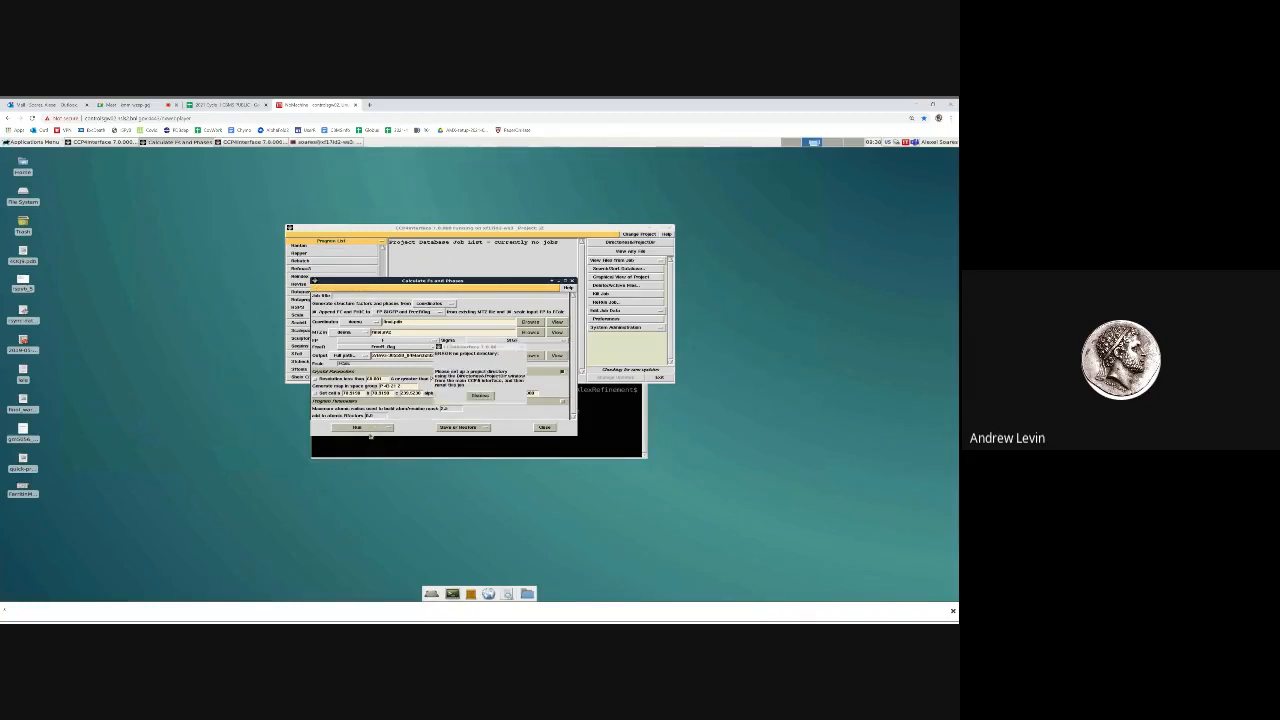
pyautogui.click(481, 395)
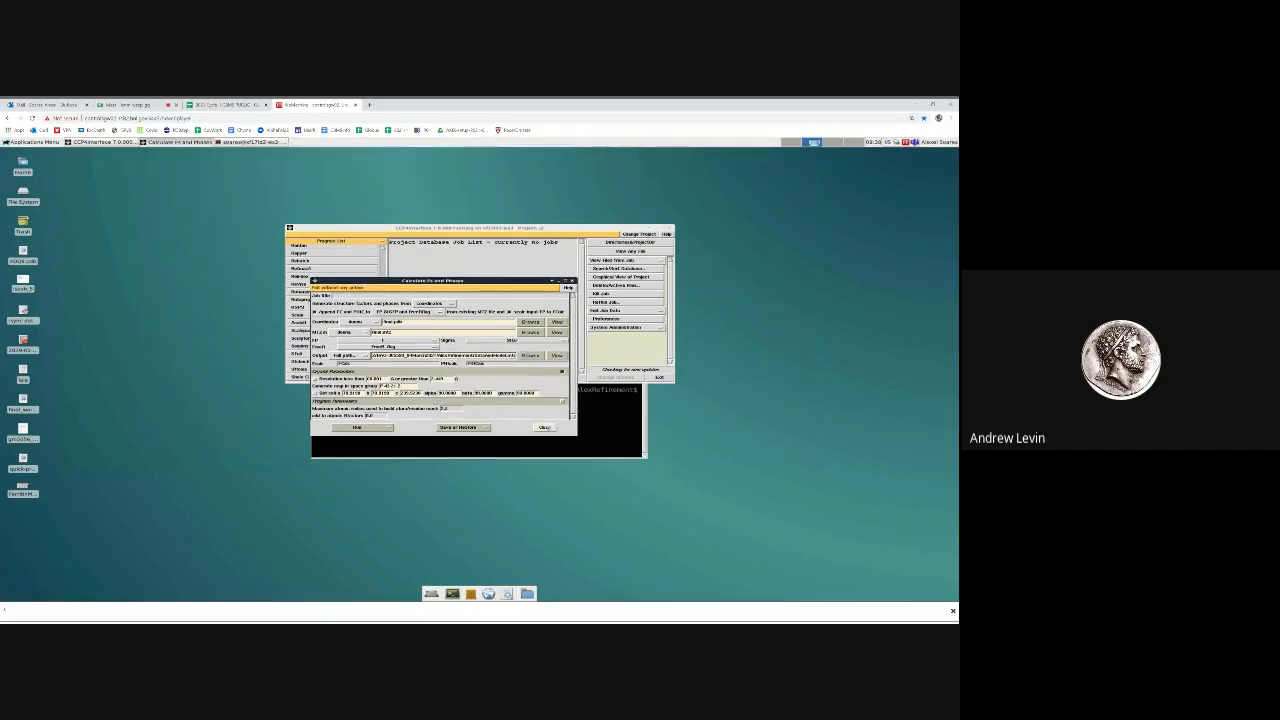
pyautogui.click(544, 427)
# Switch to the second project in the project list and reopen the Sfall task form
pyautogui.click(638, 234)
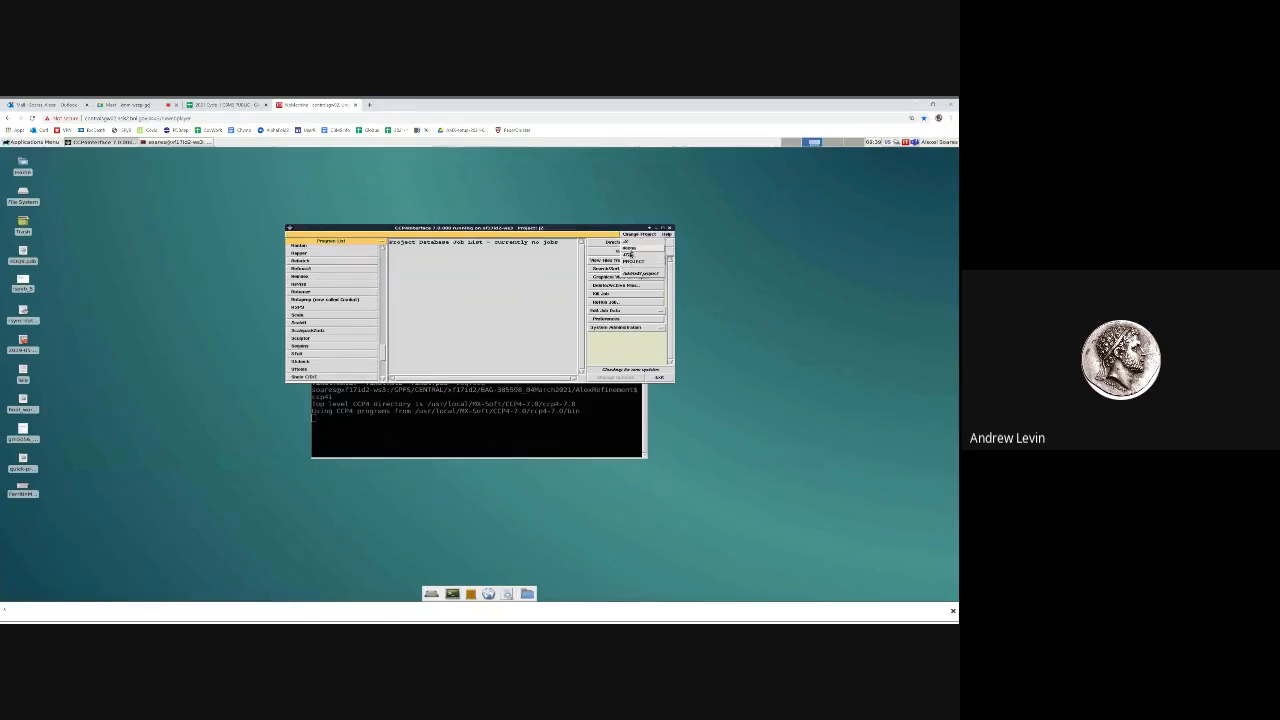
pyautogui.click(630, 248)
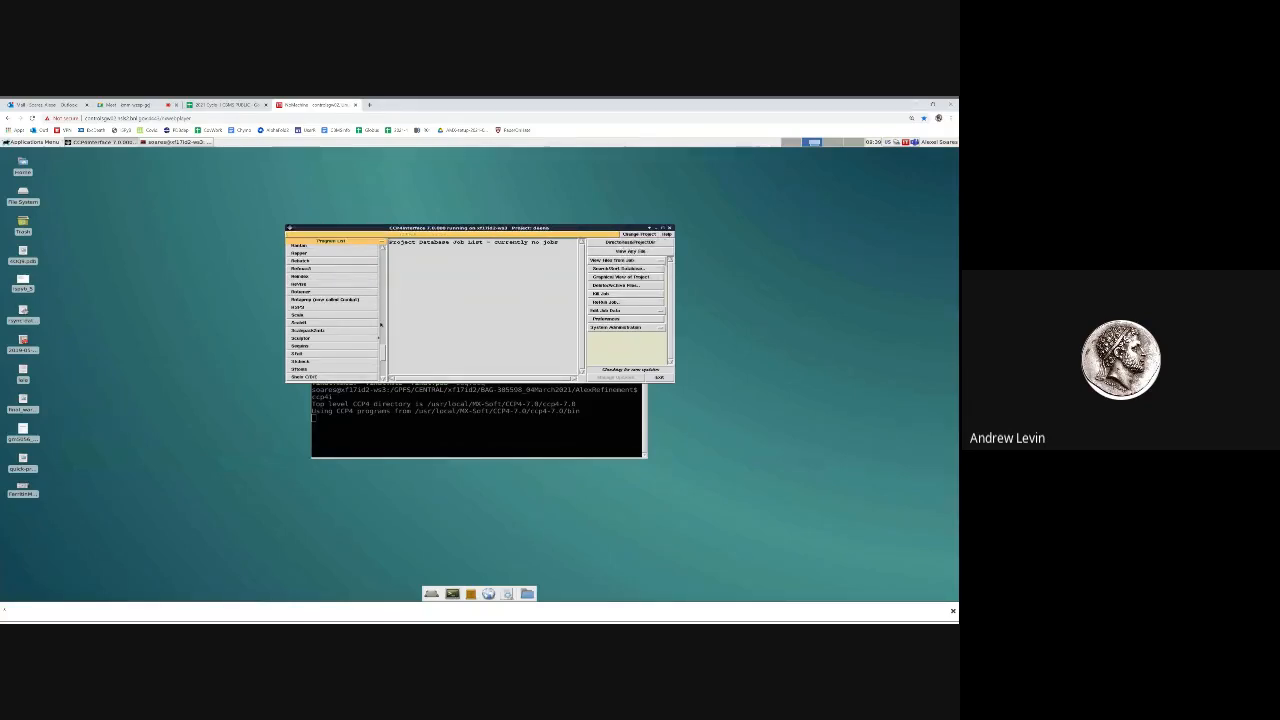
pyautogui.click(300, 353)
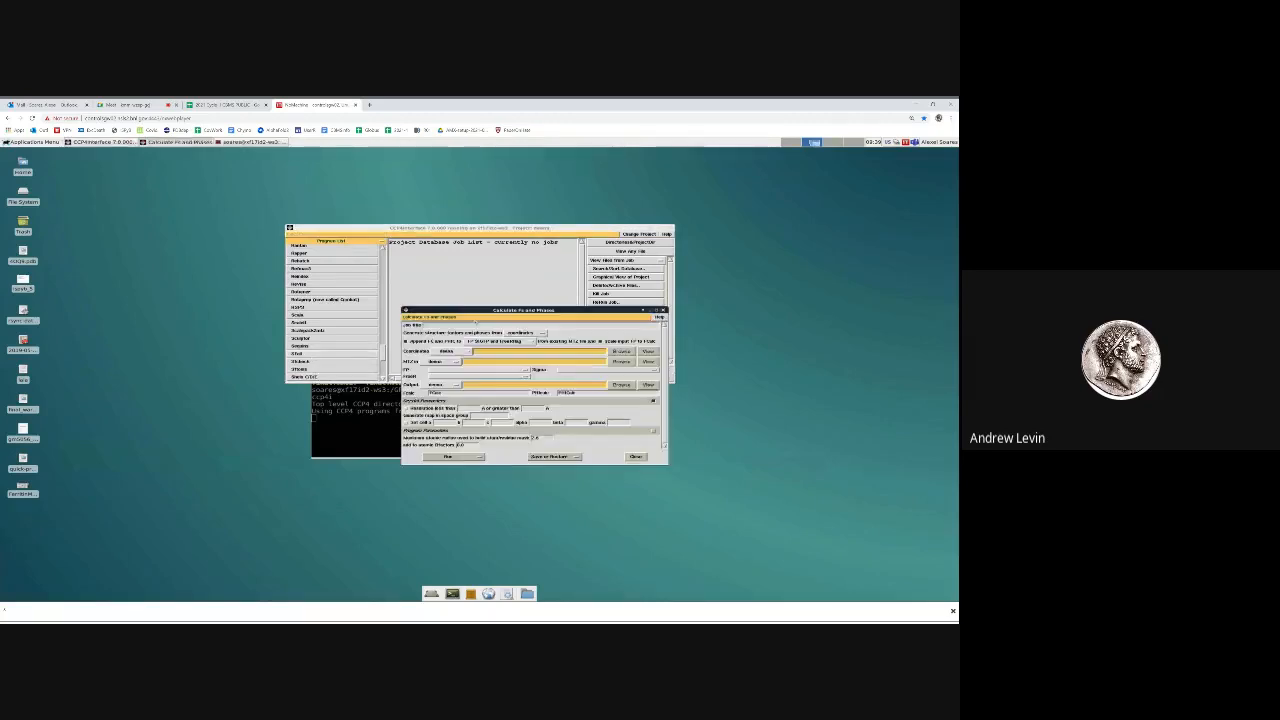
# Select final.pdb for the coordinates and final.mtz for the input MTZ in the reopened form
pyautogui.click(451, 351)
pyautogui.click(448, 360)
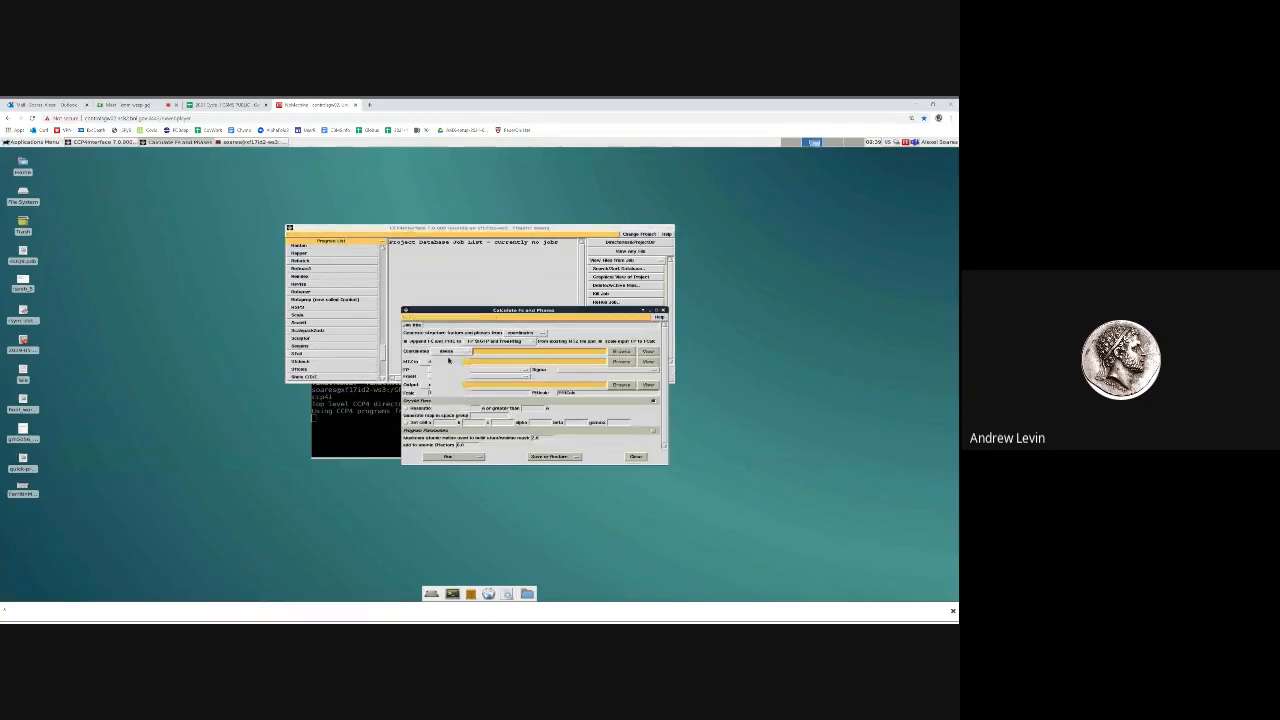
pyautogui.click(619, 352)
pyautogui.doubleClick(490, 355)
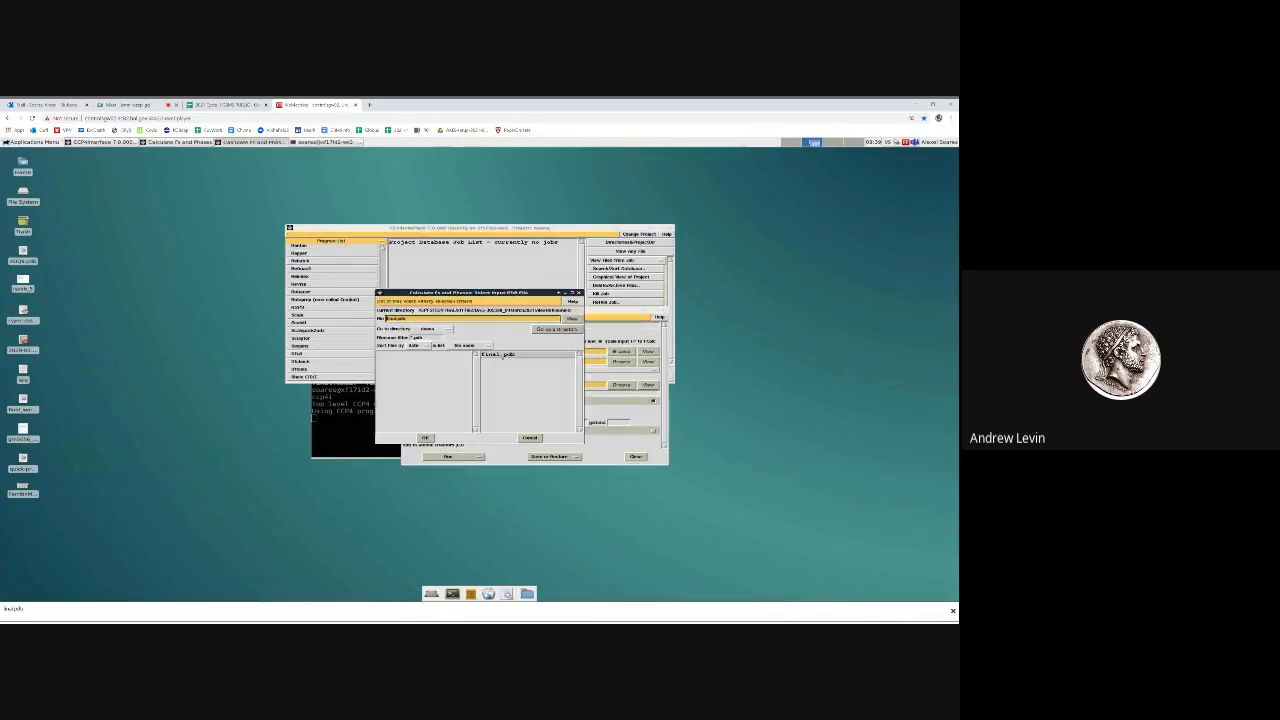
pyautogui.click(441, 362)
pyautogui.click(438, 371)
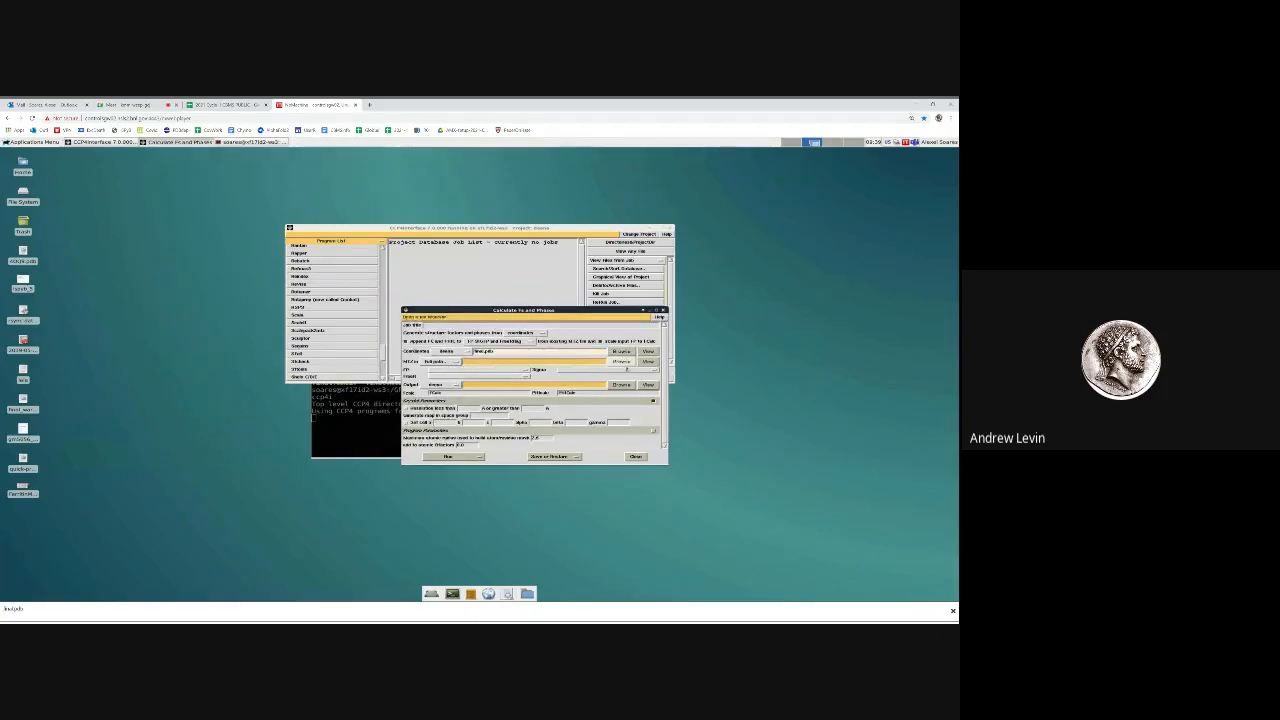
pyautogui.click(623, 363)
pyautogui.doubleClick(497, 354)
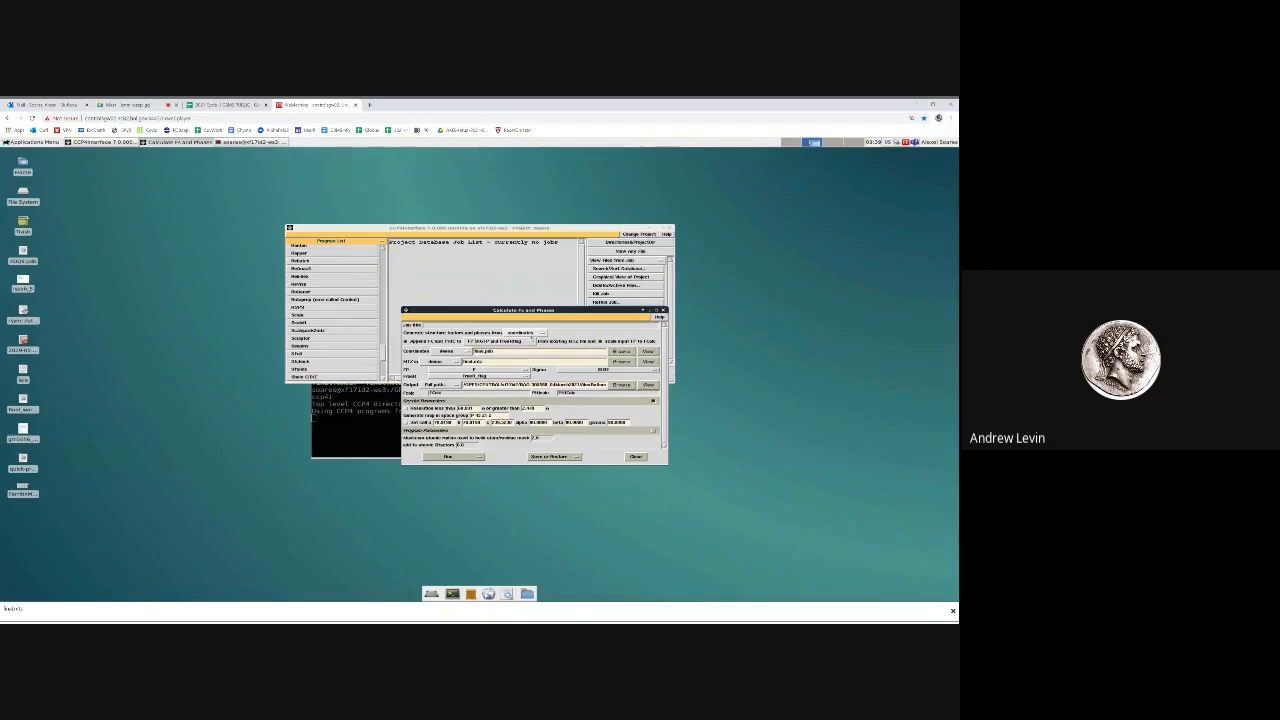
# Try to run the job under the switched project and dismiss the warning
pyautogui.click(448, 462)
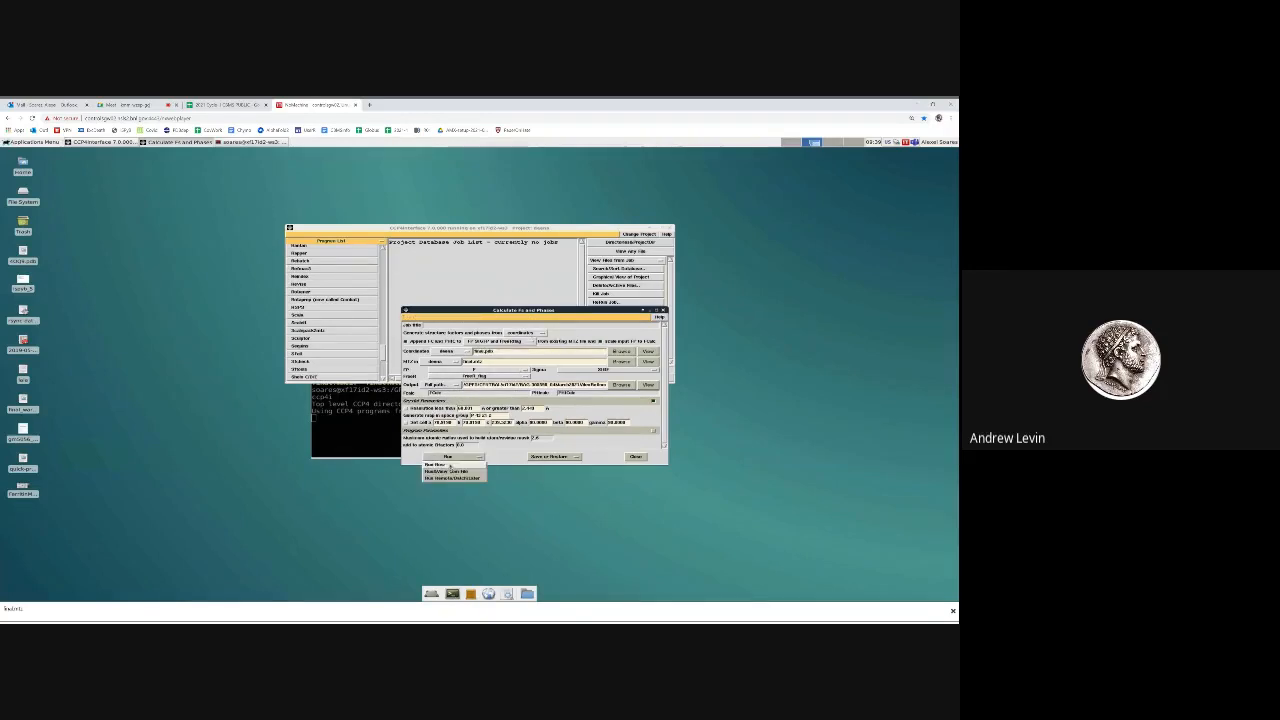
pyautogui.click(450, 466)
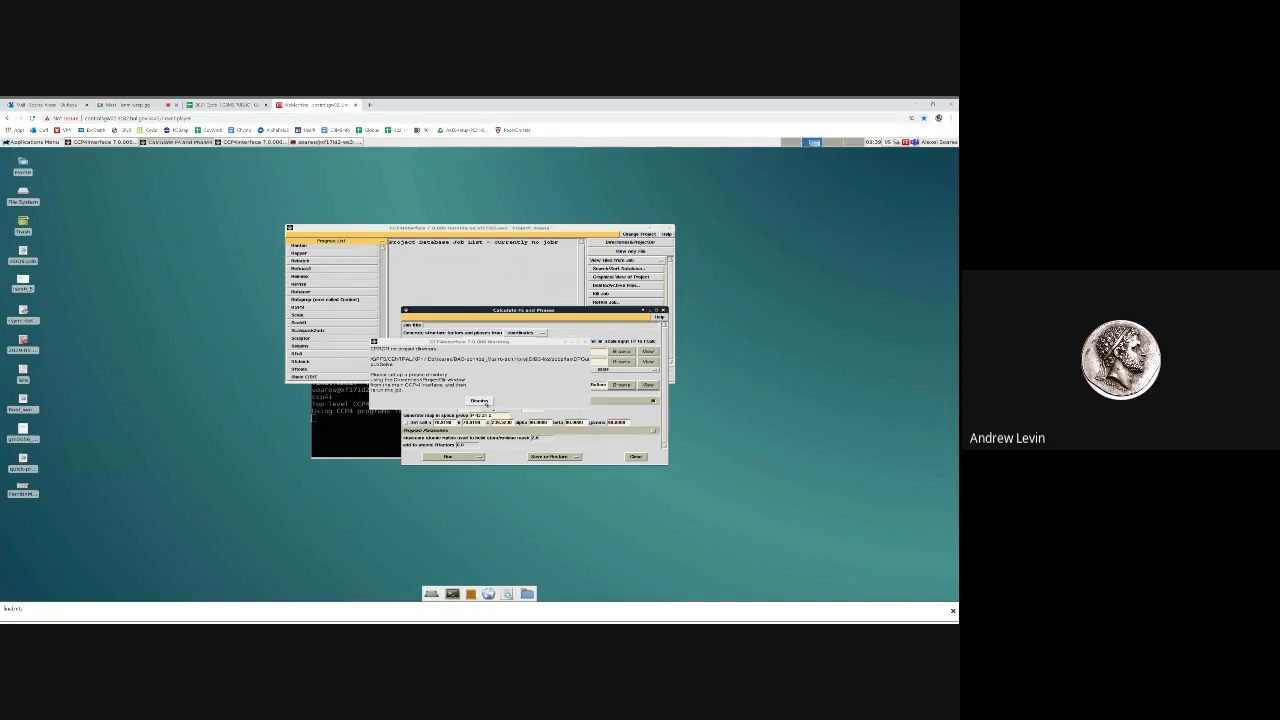
pyautogui.click(480, 401)
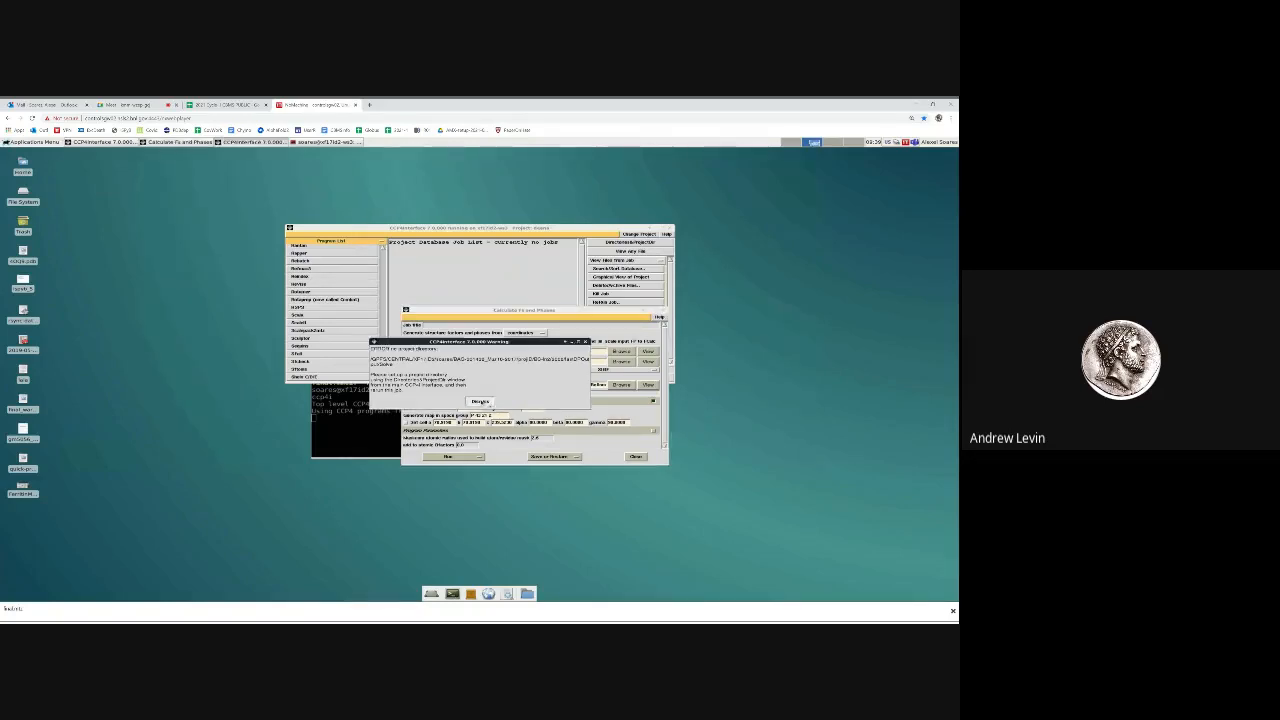
pyautogui.click(480, 401)
# Try to add a new CCP4 project pointing to the AlexRefinement directory, apply the project settings and dismiss the warning
pyautogui.click(639, 234)
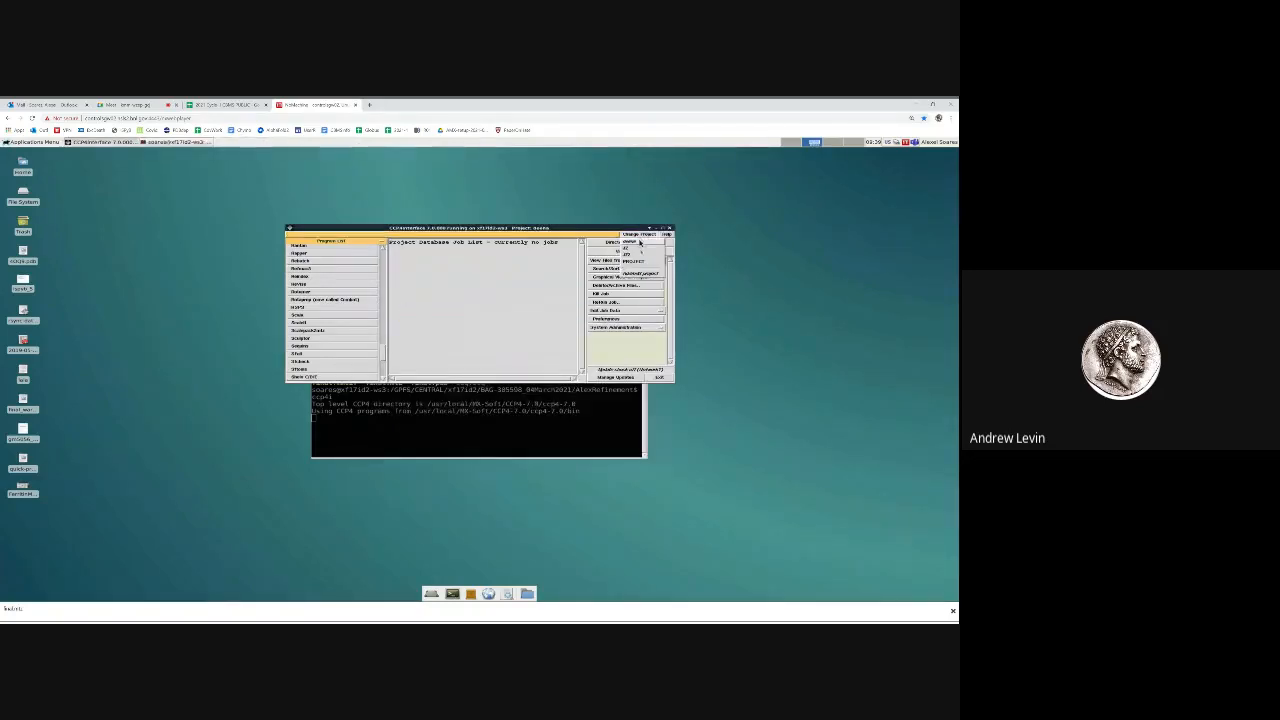
pyautogui.click(641, 273)
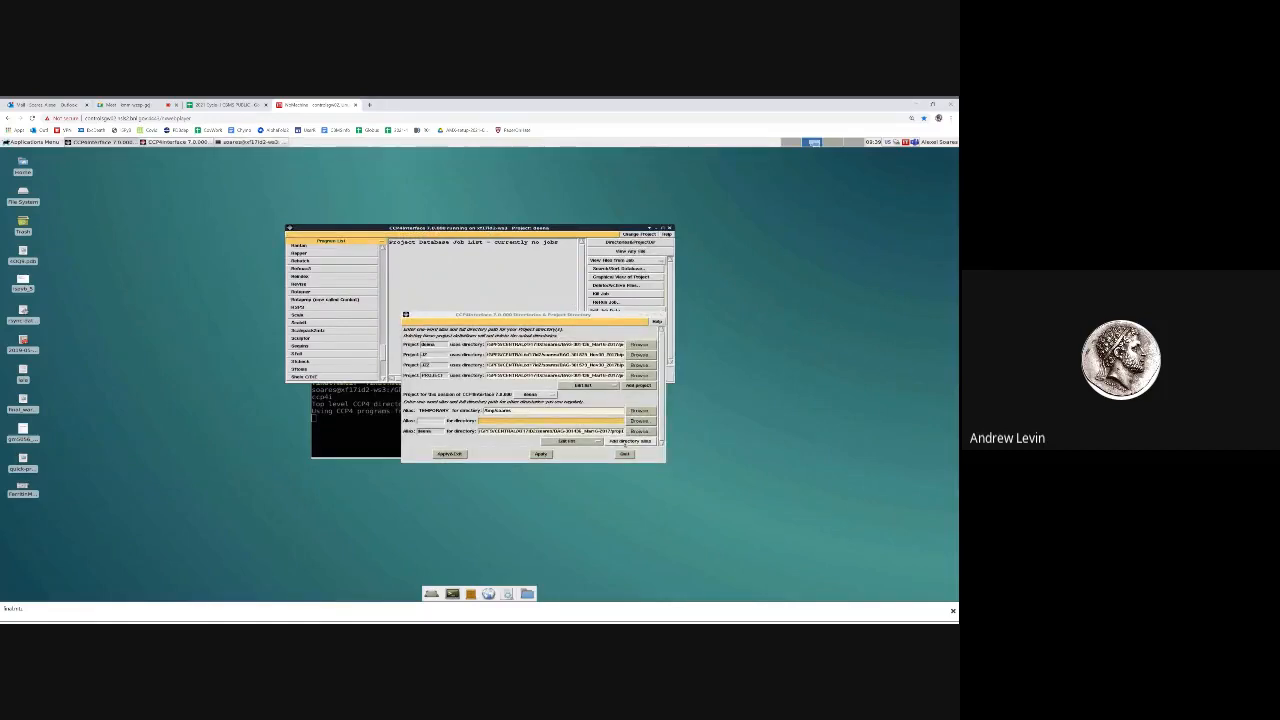
pyautogui.click(628, 442)
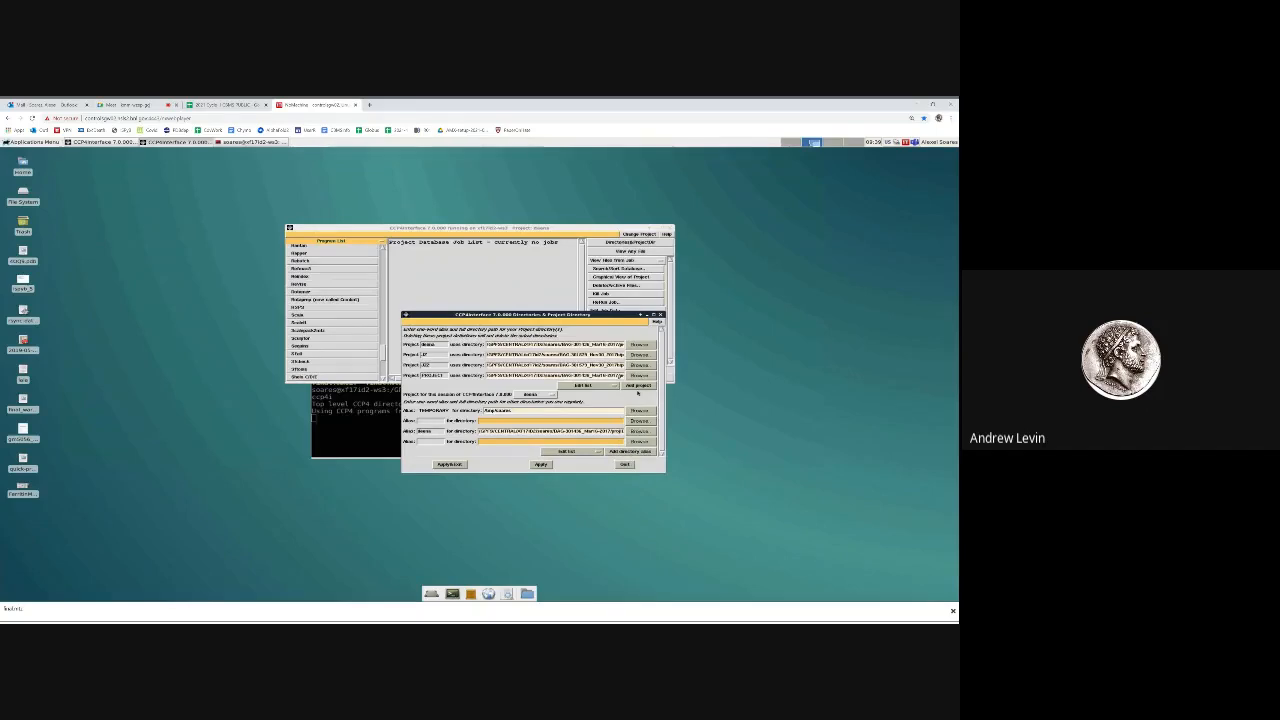
pyautogui.click(638, 386)
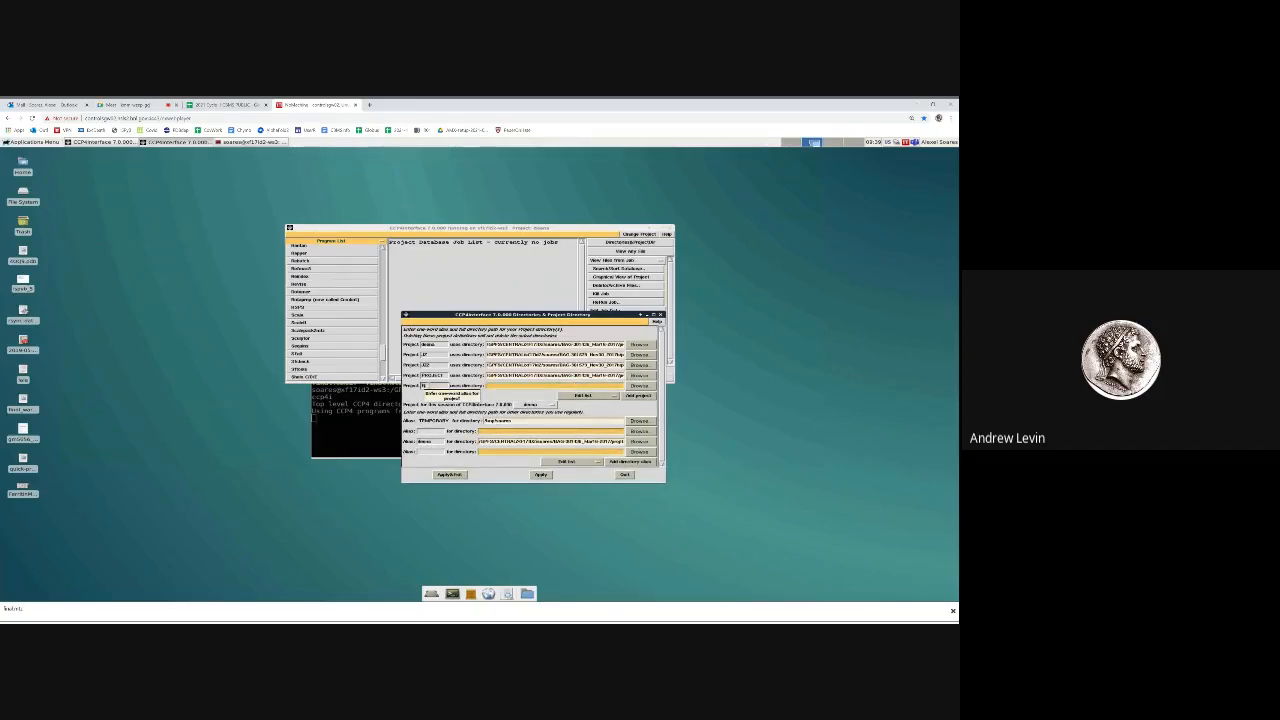
pyautogui.click(638, 386)
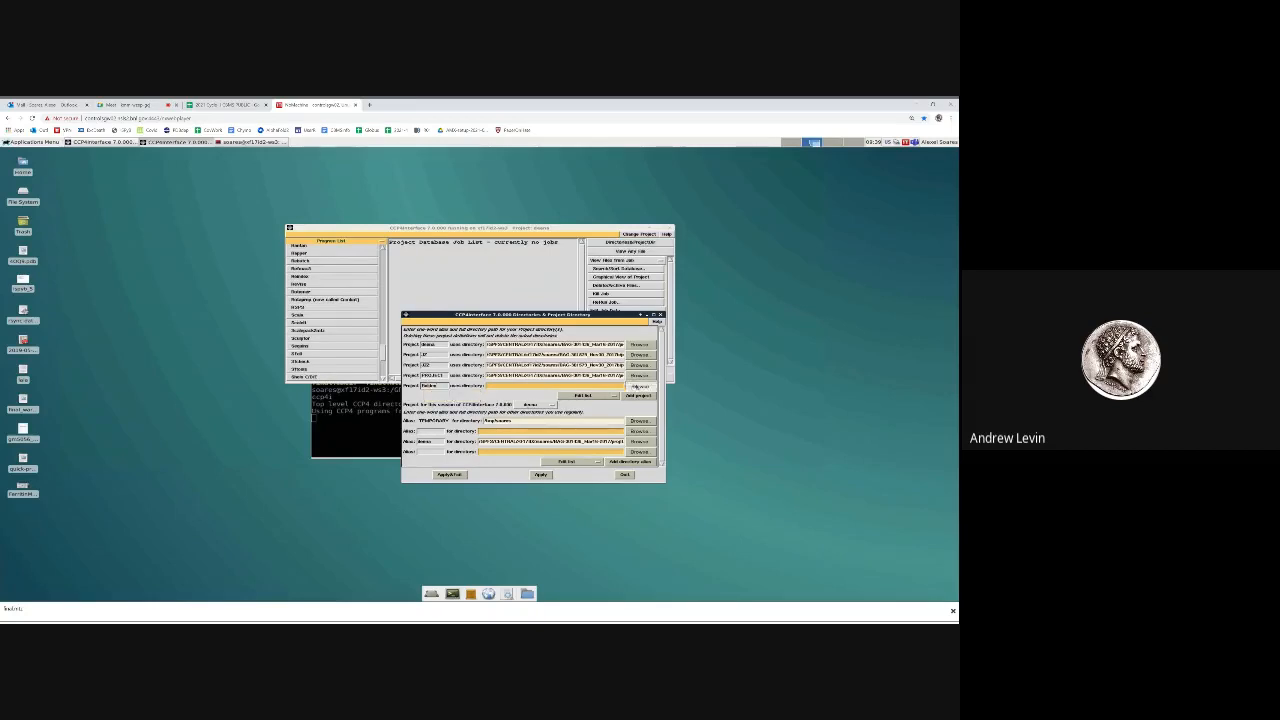
pyautogui.click(424, 433)
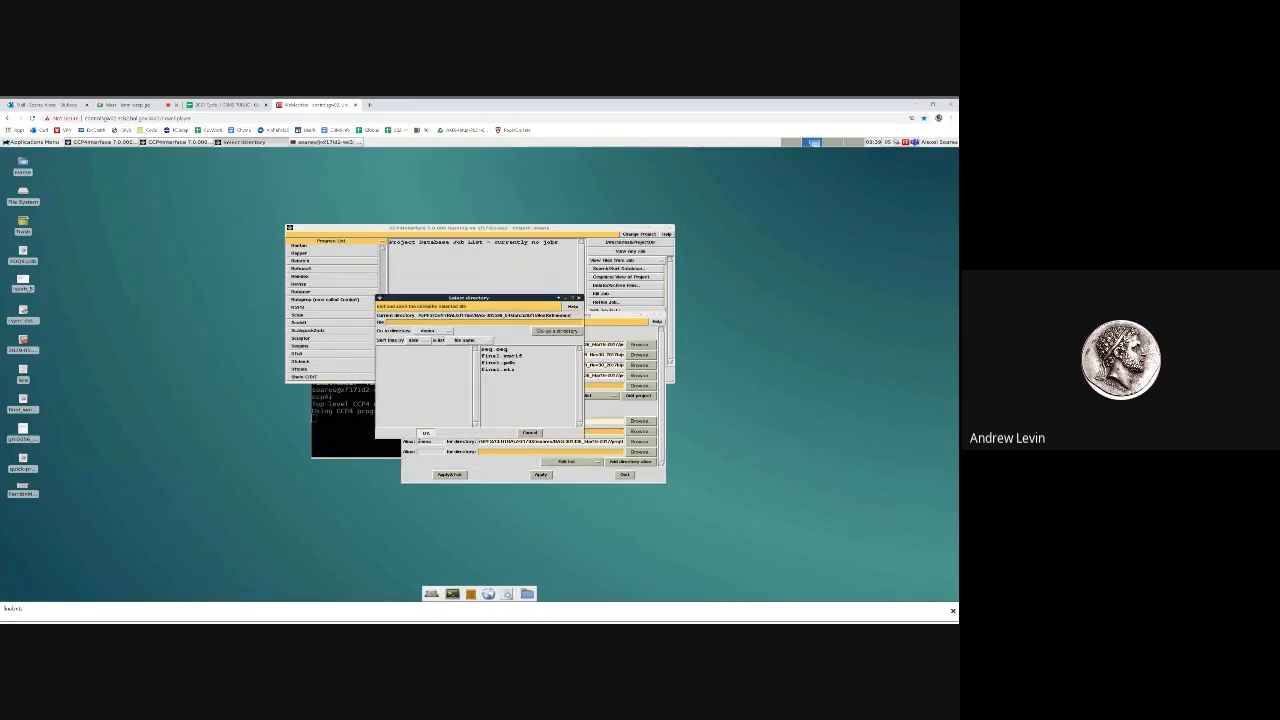
pyautogui.click(450, 474)
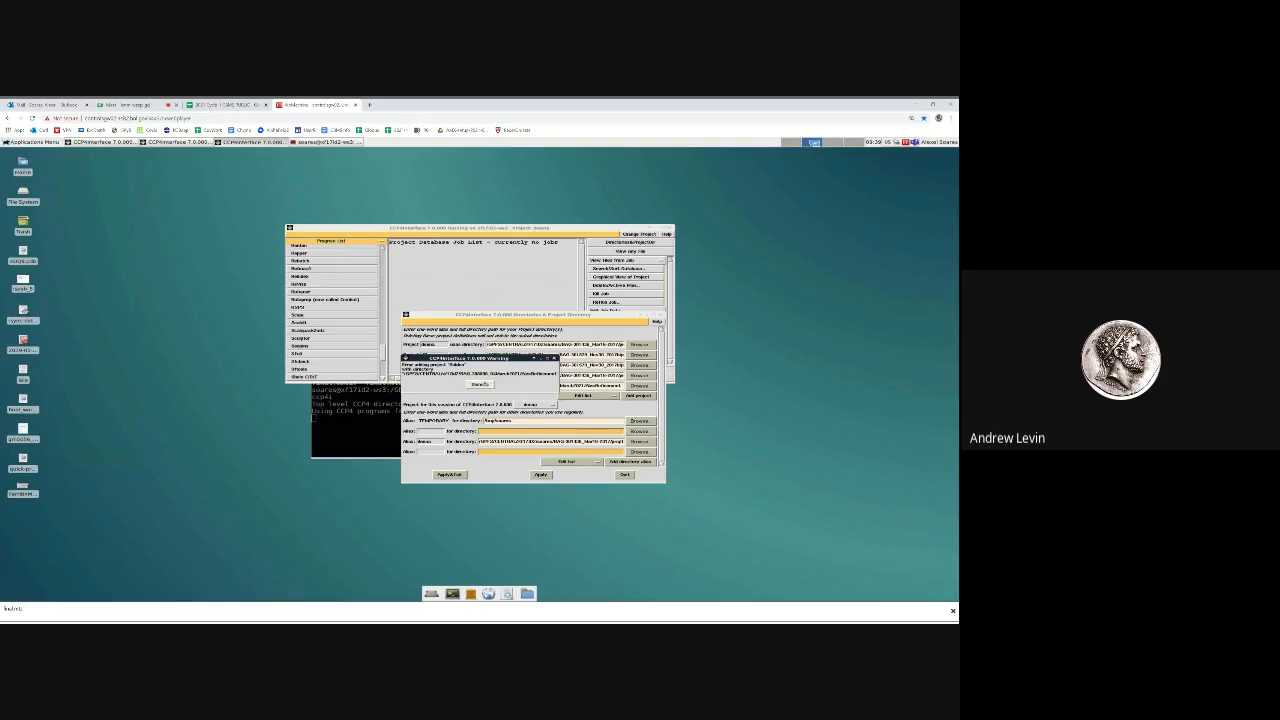
pyautogui.click(480, 384)
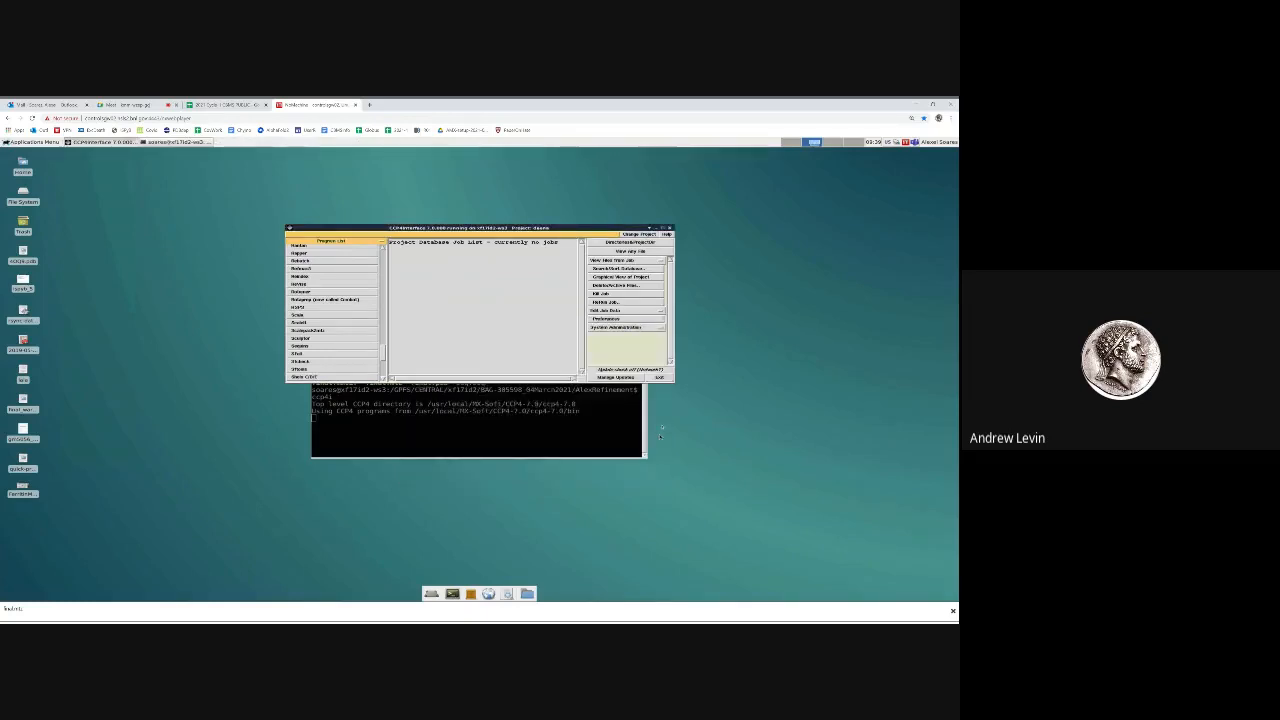
# Open a second terminal window from the desktop and move it clear of the first terminal
pyautogui.click(585, 410)
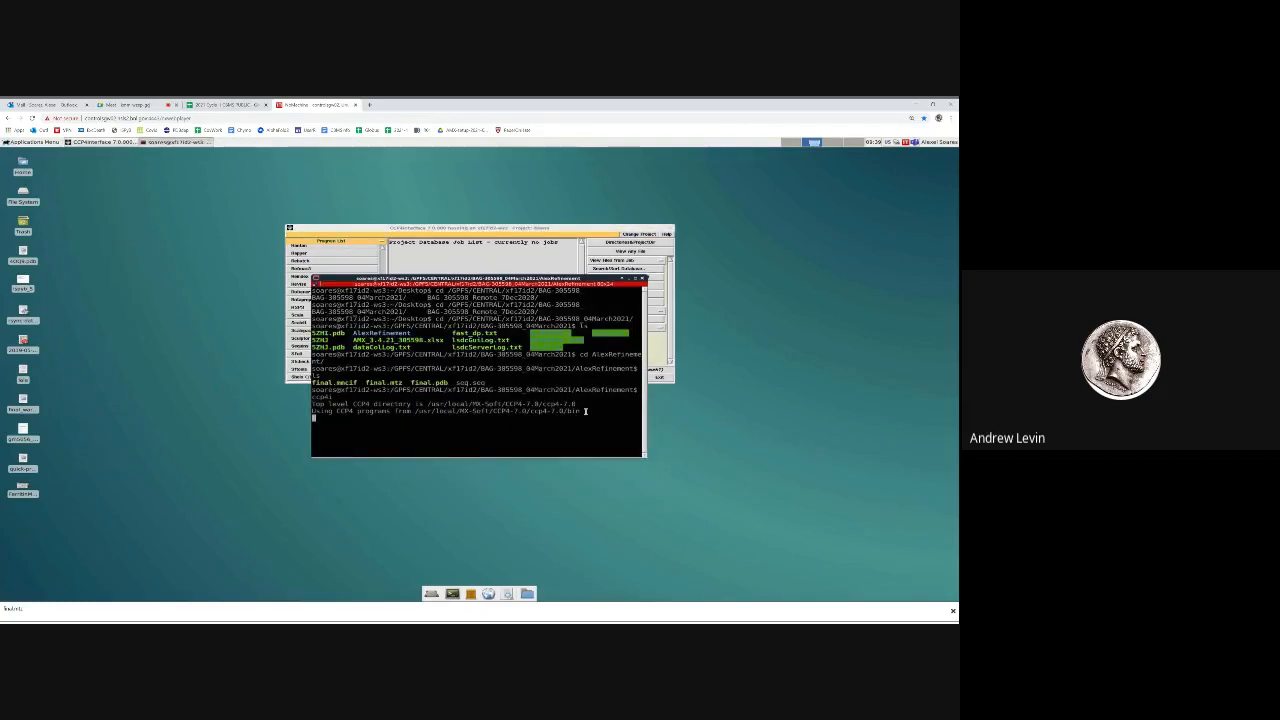
pyautogui.rightClick(135, 201)
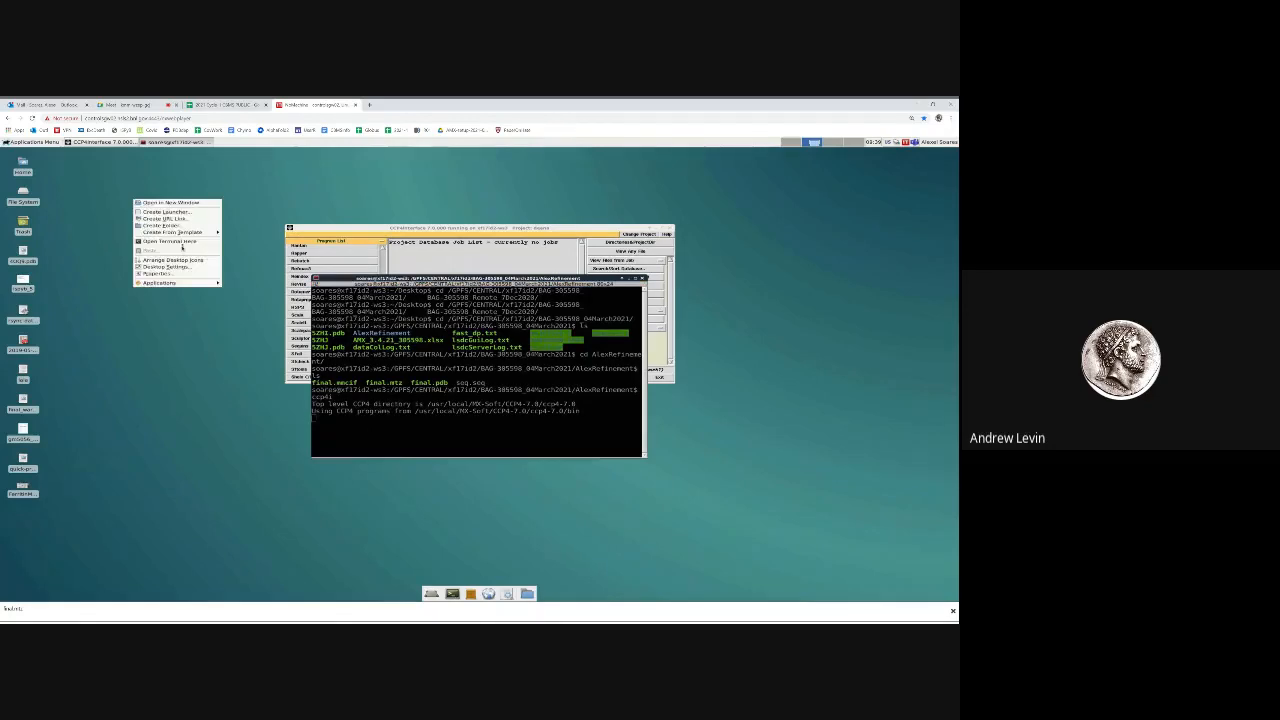
pyautogui.click(181, 243)
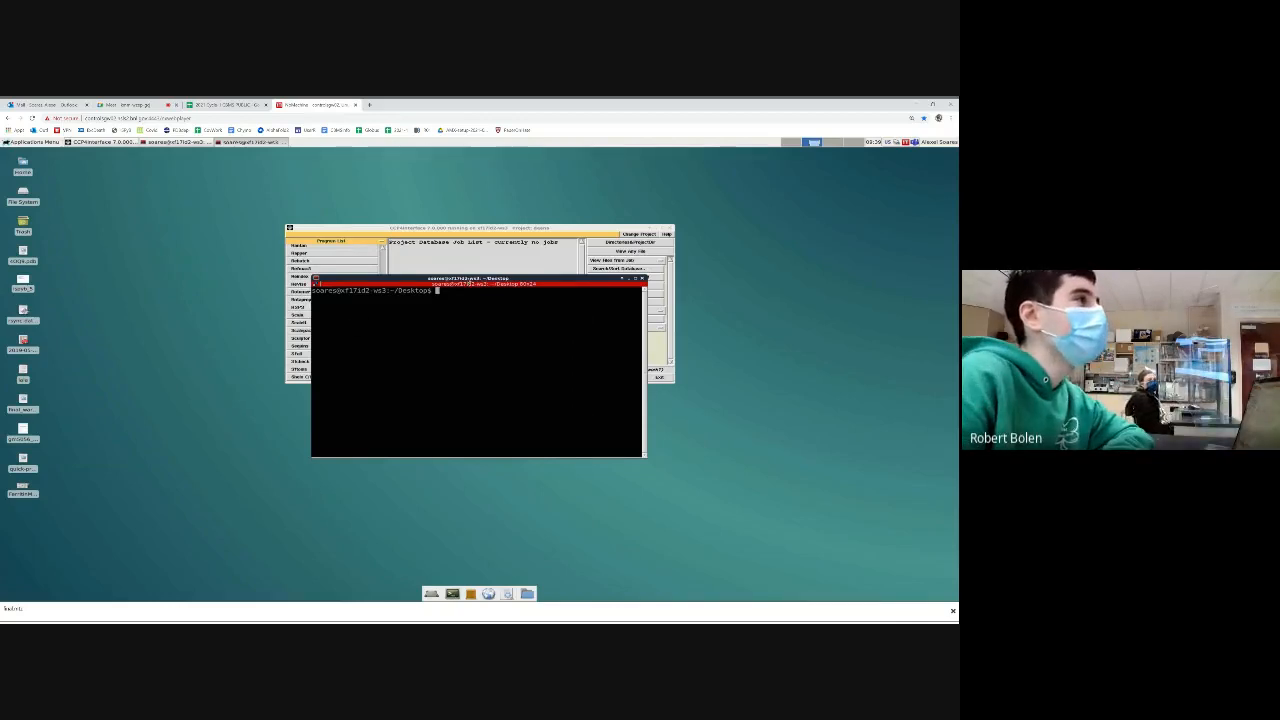
pyautogui.moveTo(467, 283); pyautogui.dragTo(196, 390)
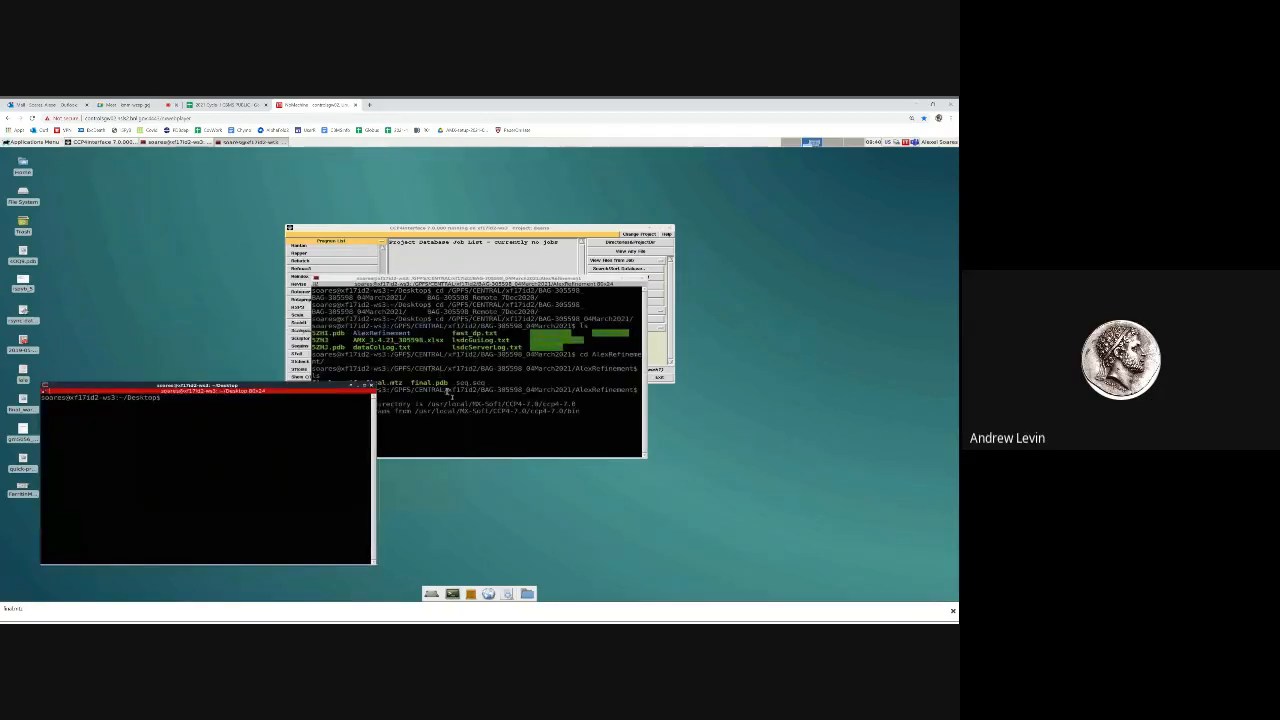
# In the new terminal, change to the AlexRefinement path copied from the first terminal and go up to its parent directory
pyautogui.click(445, 395)
pyautogui.moveTo(389, 368); pyautogui.dragTo(626, 371)
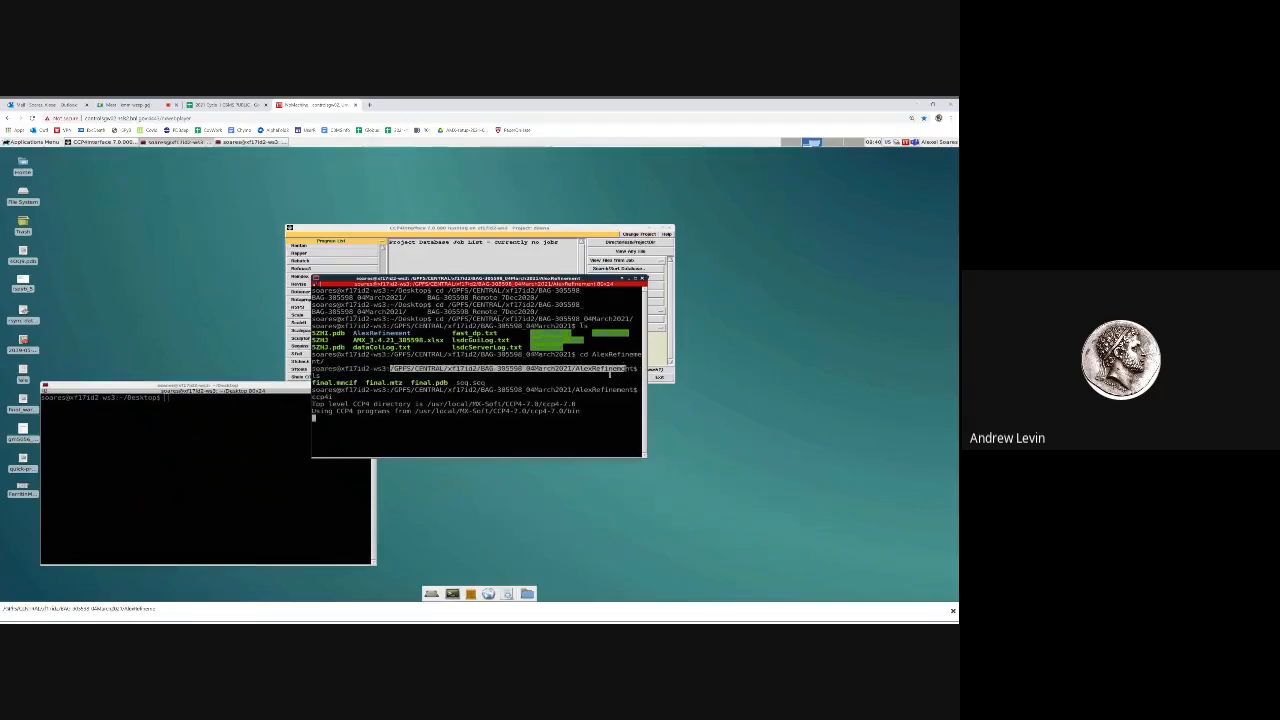
pyautogui.click(227, 485)
pyautogui.write('cd')
pyautogui.middleClick(227, 485)
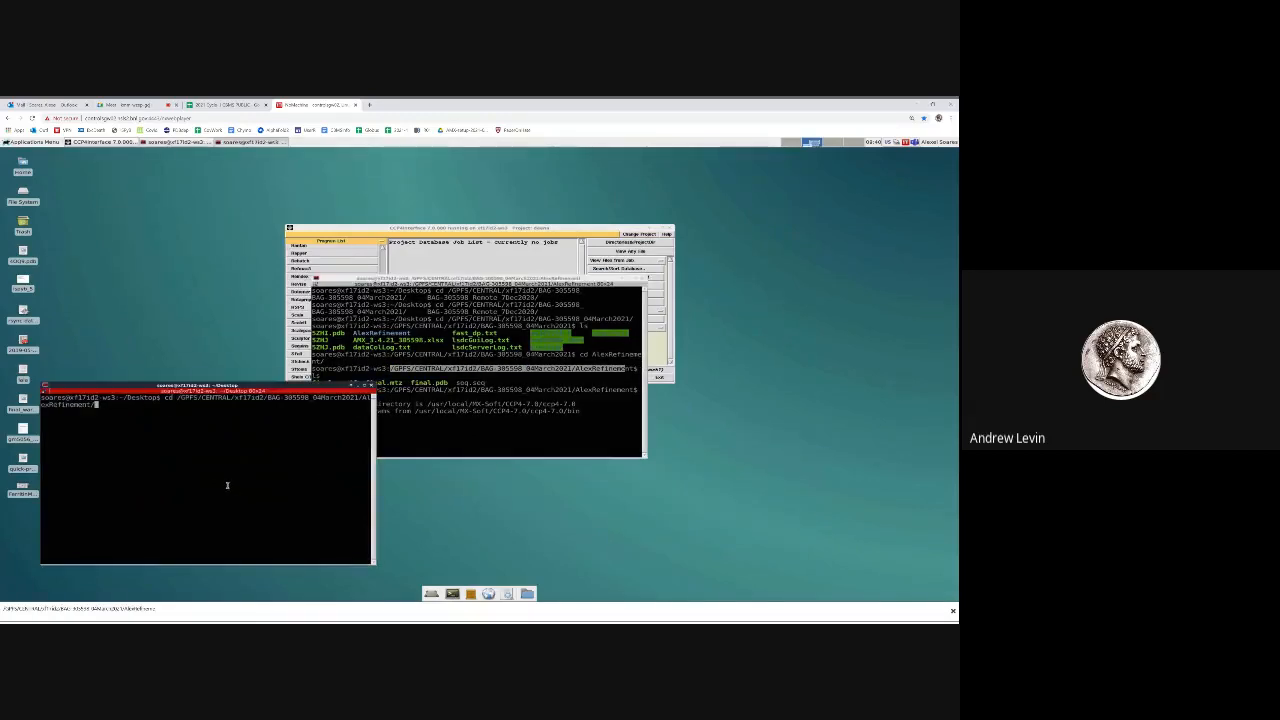
pyautogui.press('Return')
pyautogui.write('cd .')
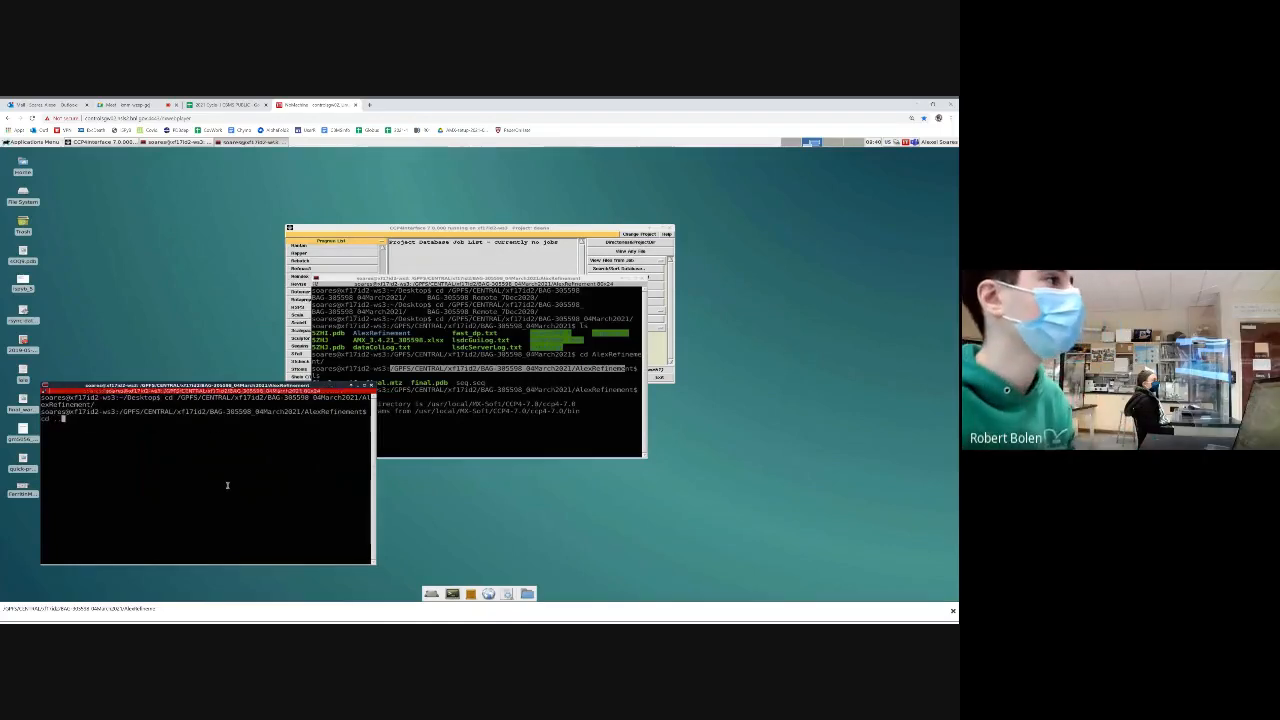
pyautogui.write('.')
pyautogui.press('Return')
# Start a root shell with sudo -s and enter the account password
pyautogui.write('sudo -')
pyautogui.write('s')
pyautogui.press('Return')
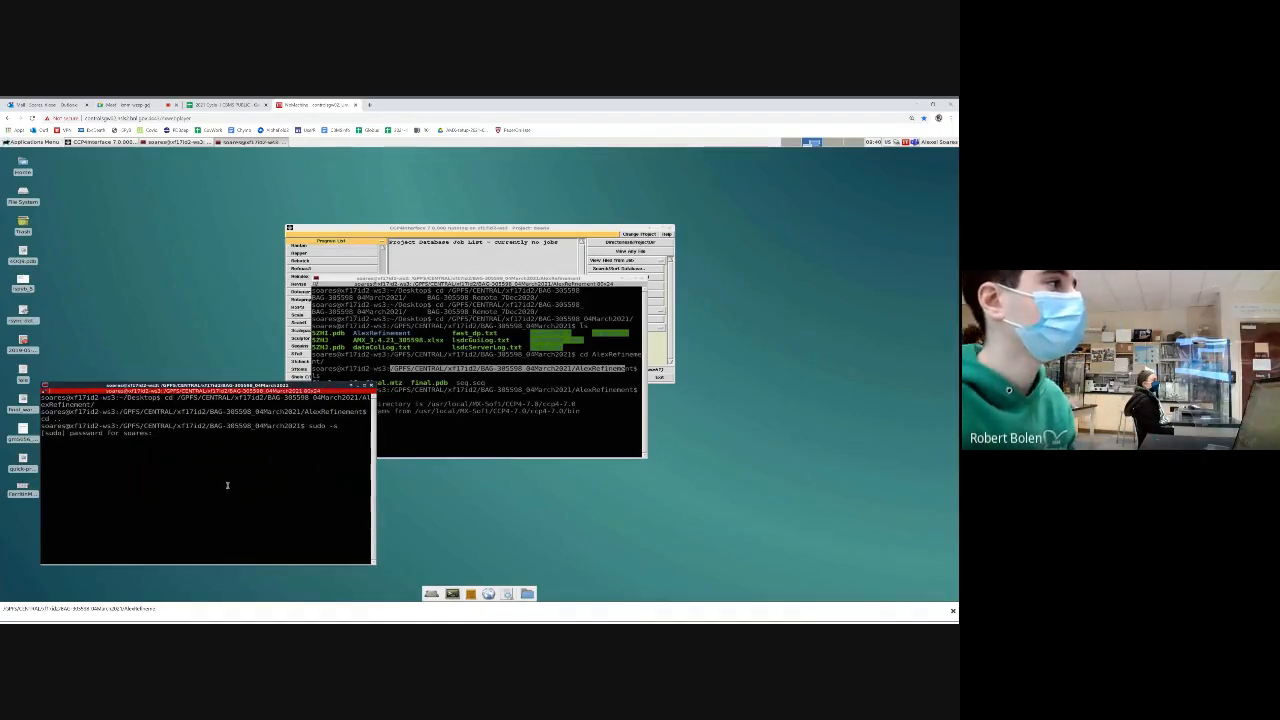
pyautogui.press('Return')
# Grant everyone full permissions on the AlexRefinement directory recursively with chmod -R 777
pyautogui.write('c')
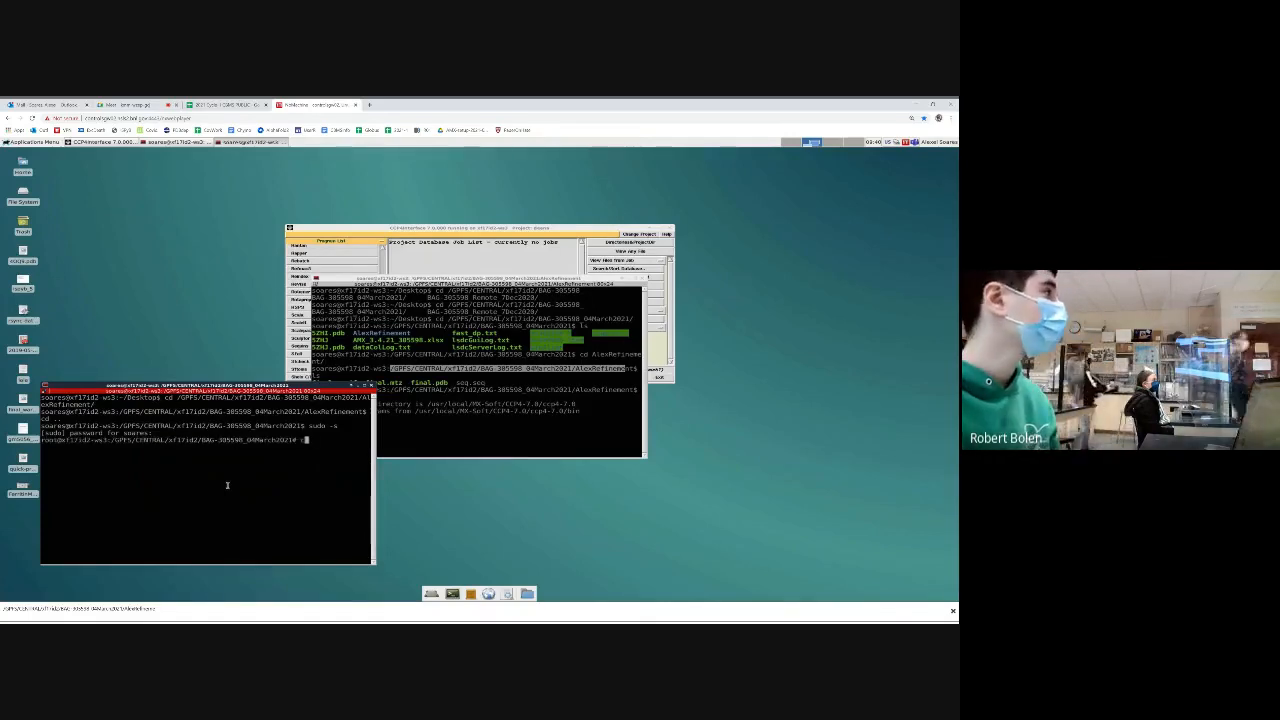
pyautogui.write('hmod -R a')
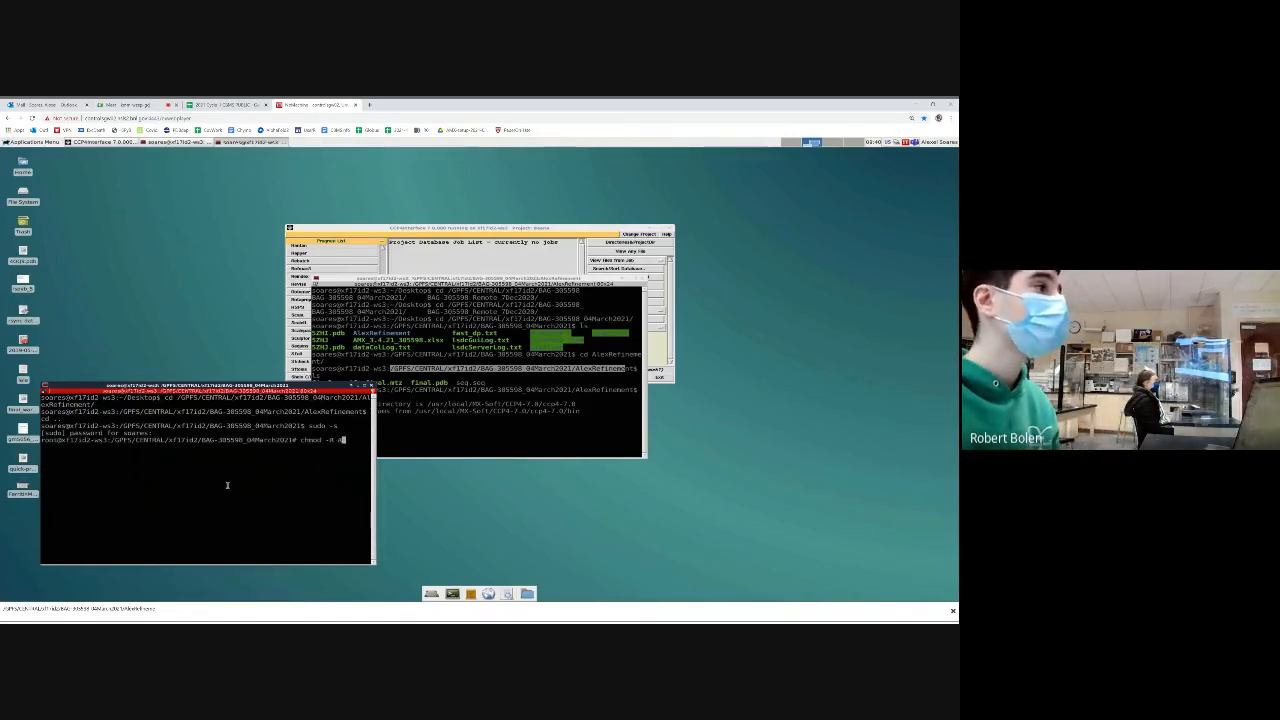
pyautogui.press('BackSpace')
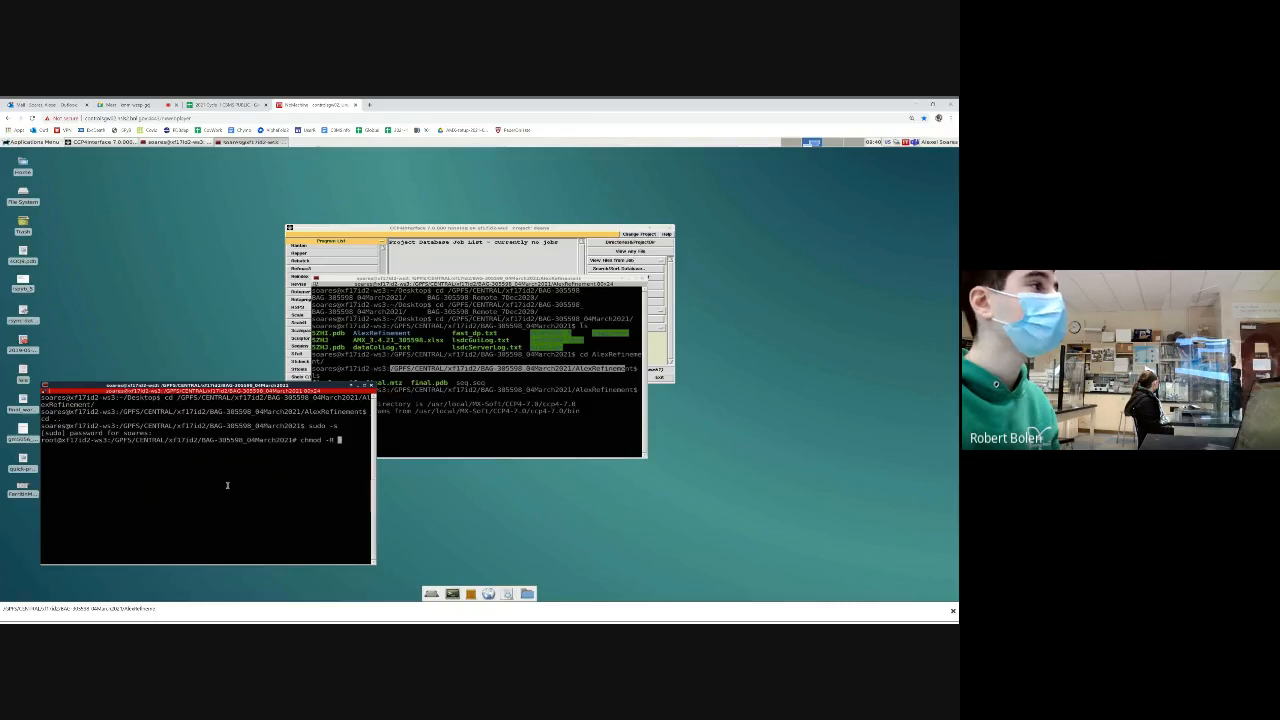
pyautogui.write('777 /')
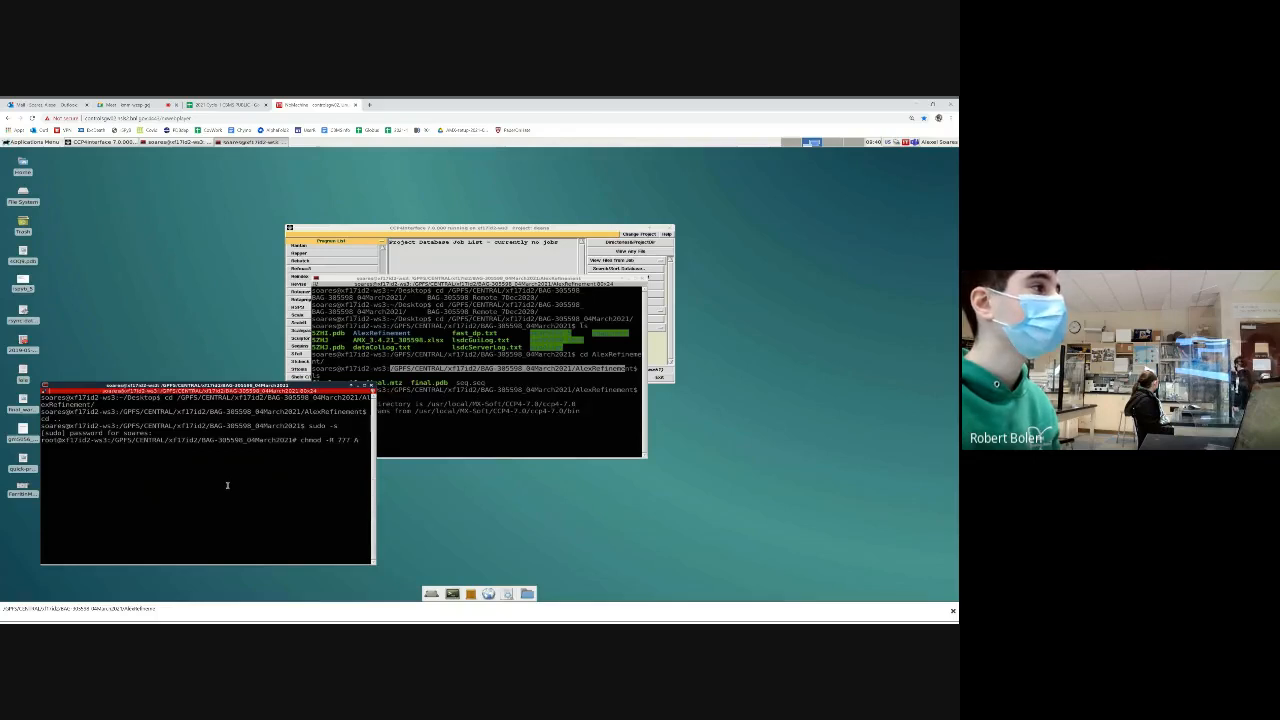
pyautogui.write('l')
pyautogui.press('Tab')
pyautogui.press('Return')
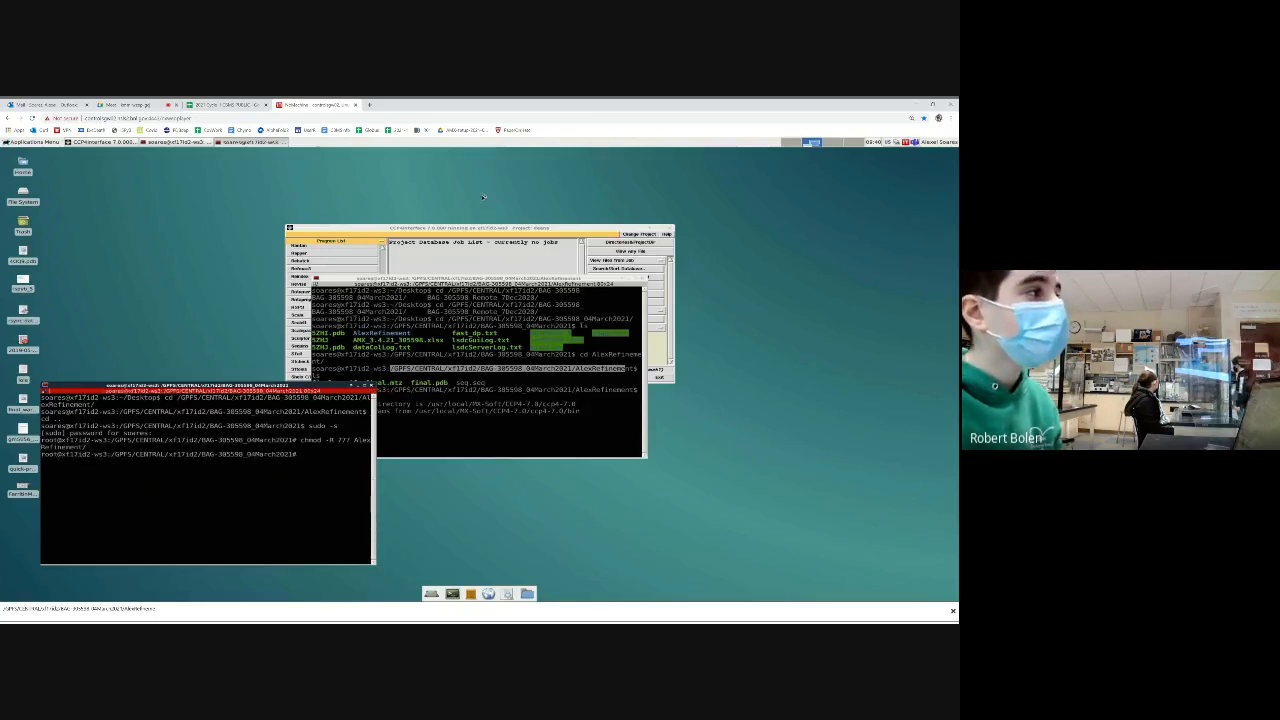
# Return to CCP4, reopen the project directory settings and add a new project entry using the person's surname as its alias
pyautogui.click(534, 228)
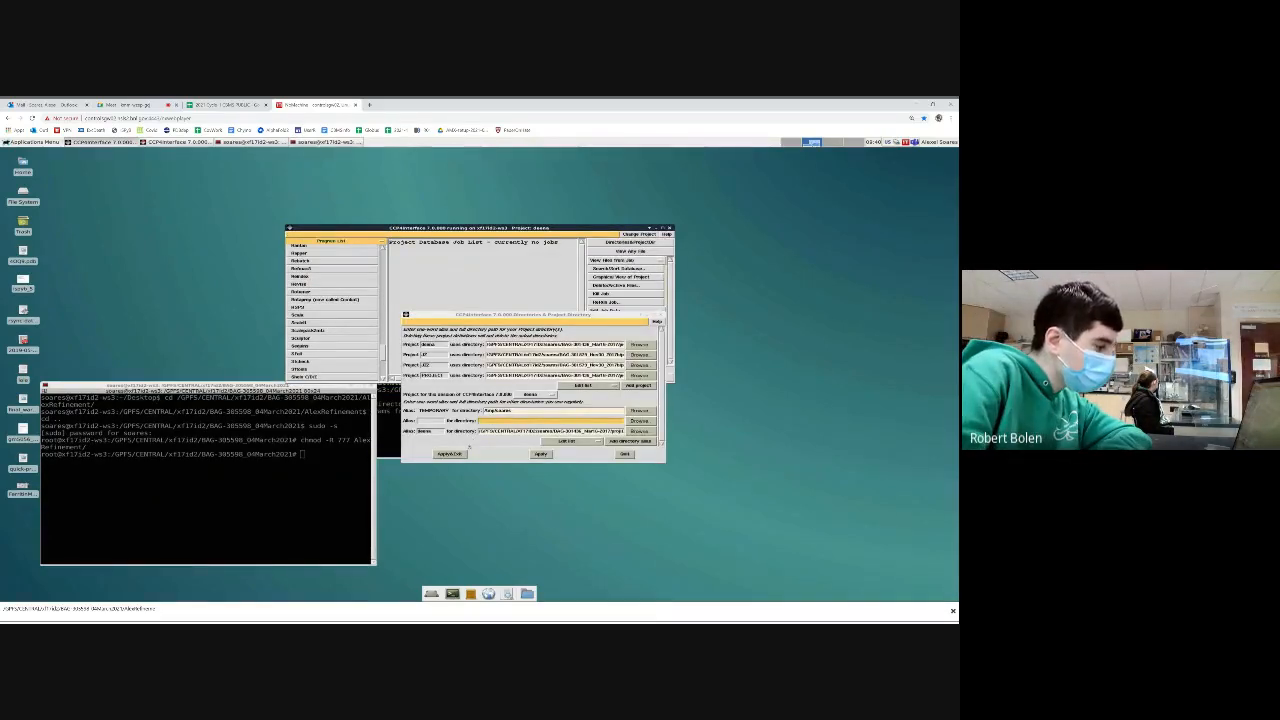
pyautogui.click(638, 385)
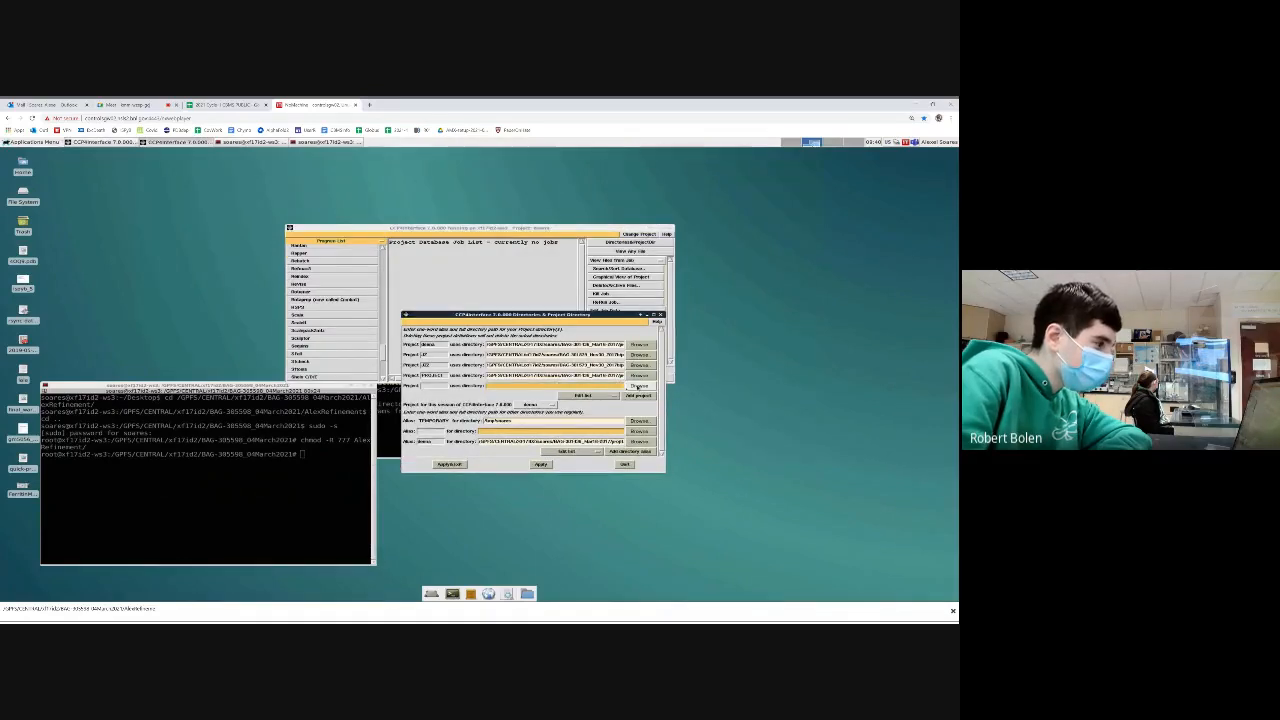
pyautogui.click(444, 387)
pyautogui.write('Rob')
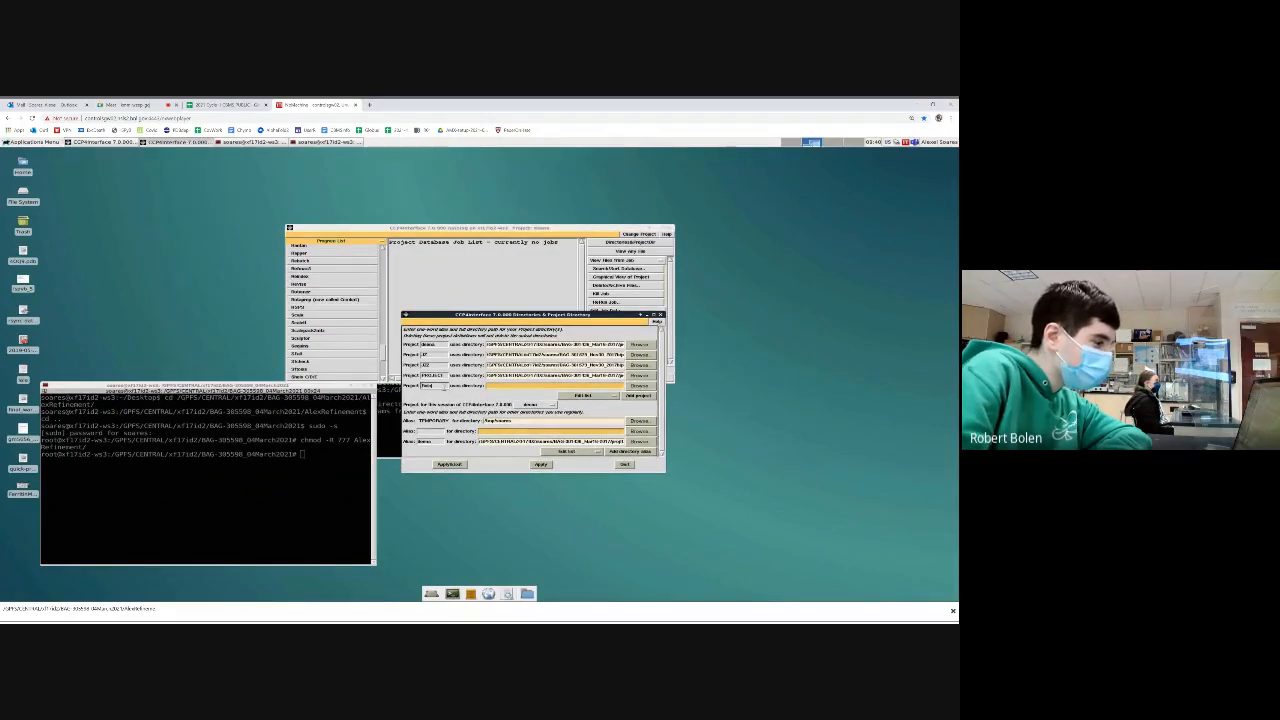
pyautogui.write('in')
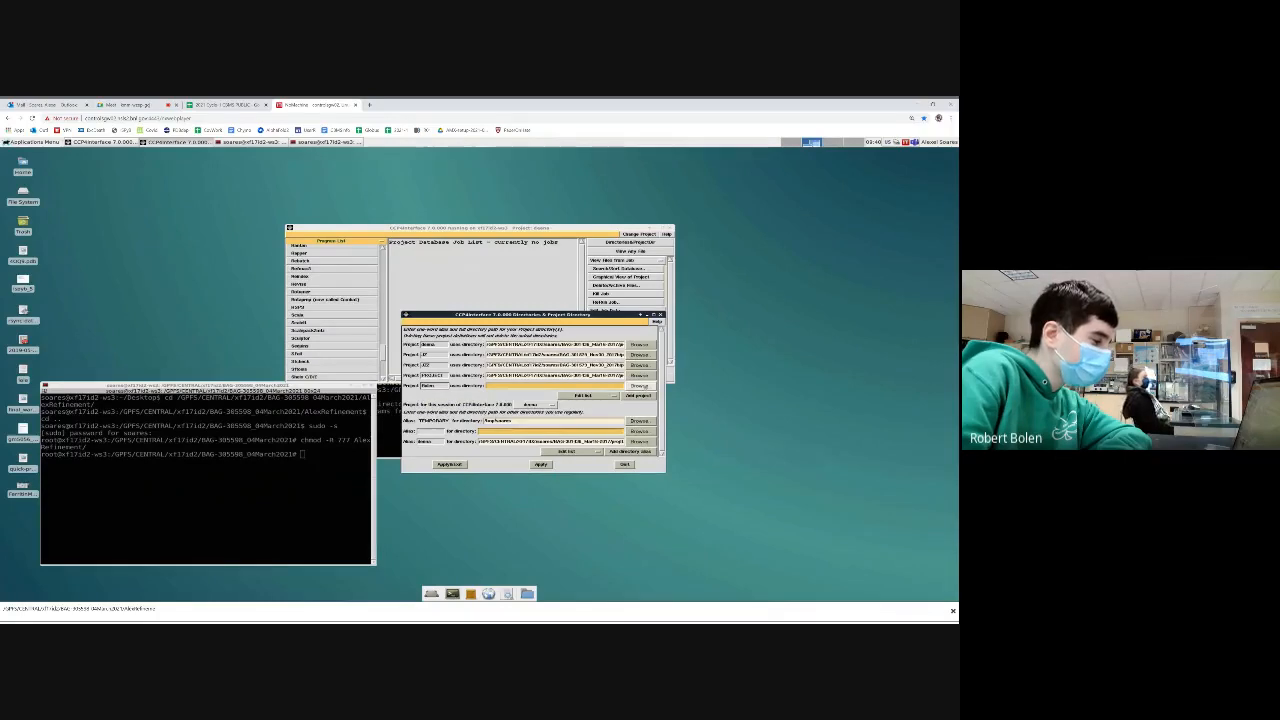
# Set the new project's directory to AlexRefinement, apply the project settings and dismiss the error and warning
pyautogui.click(638, 385)
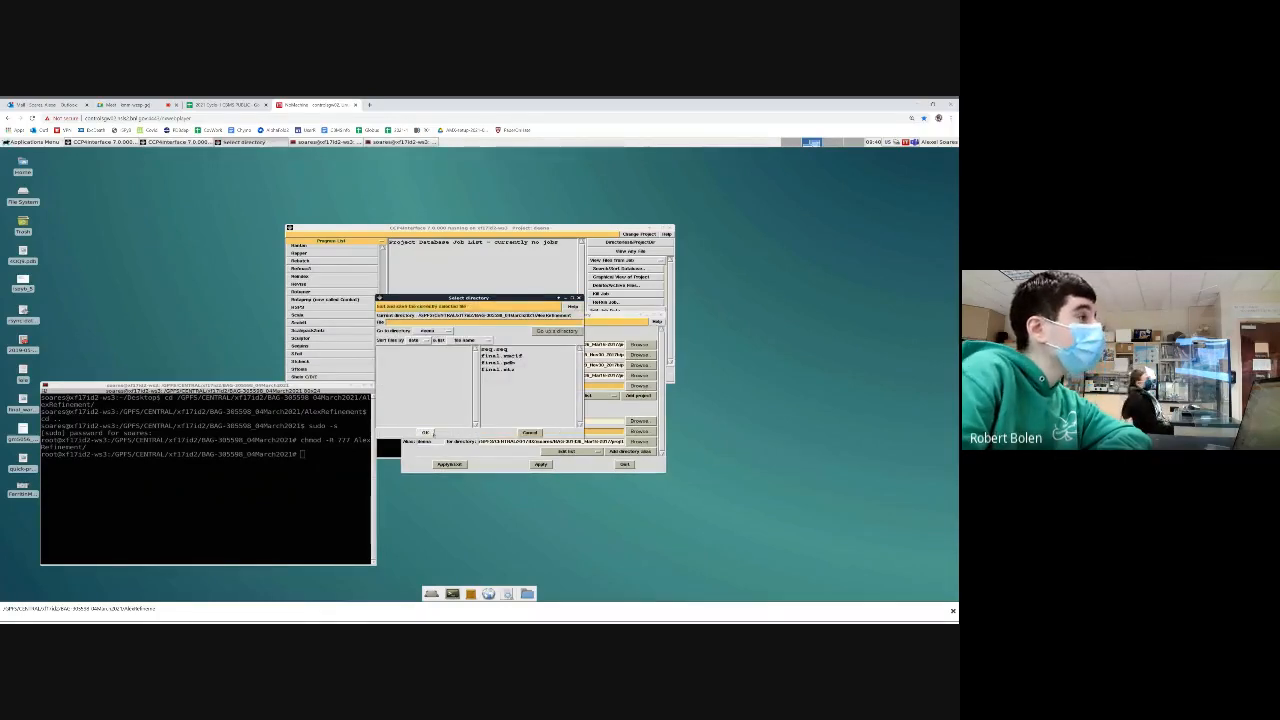
pyautogui.click(433, 433)
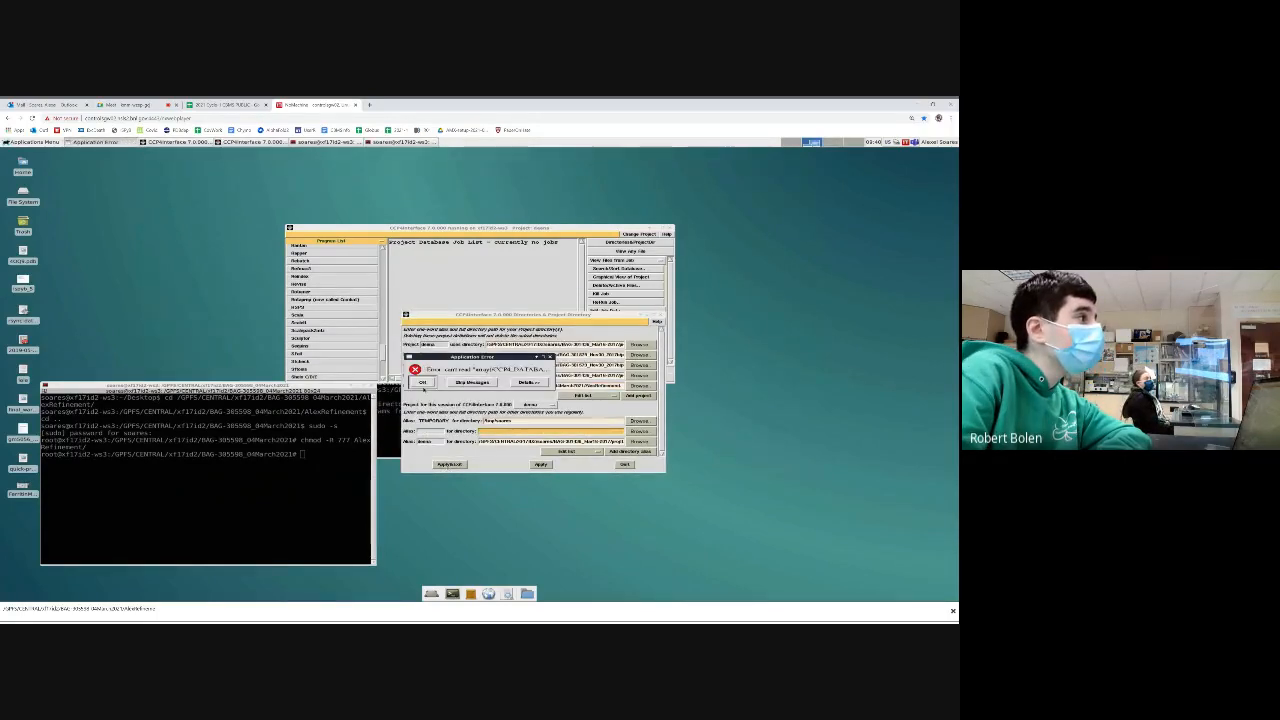
pyautogui.click(424, 390)
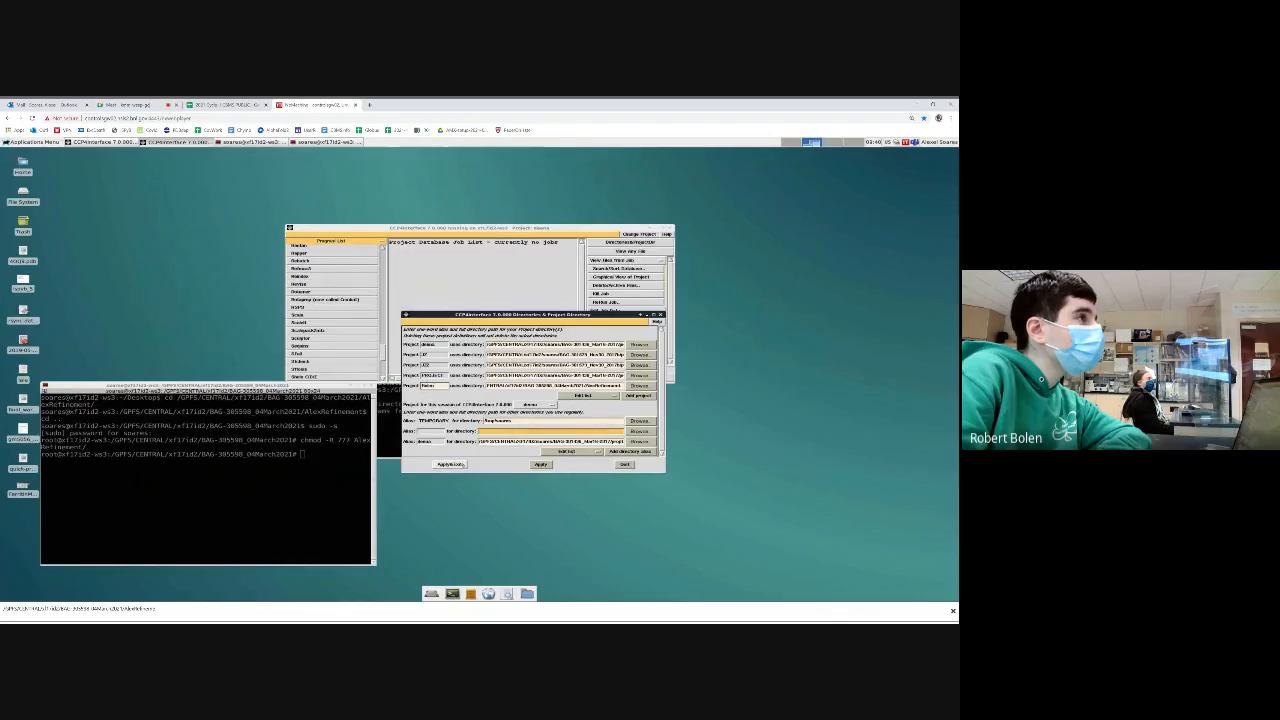
pyautogui.click(449, 464)
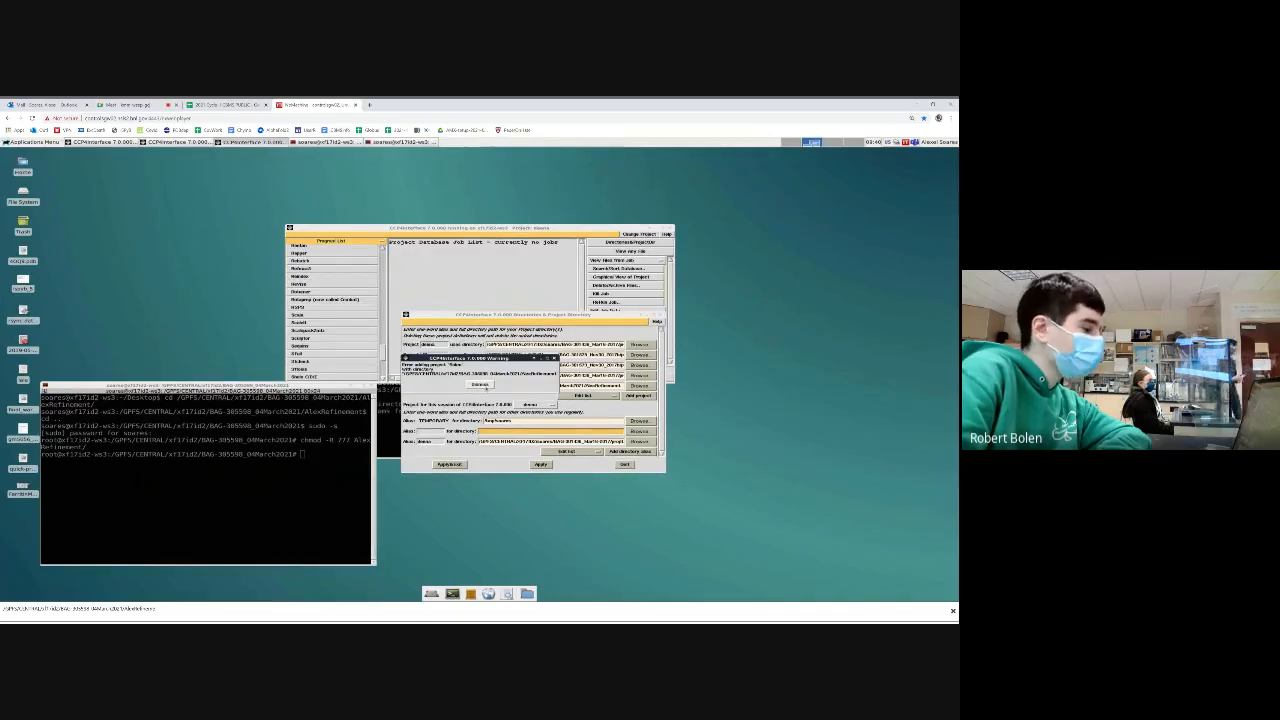
pyautogui.click(481, 385)
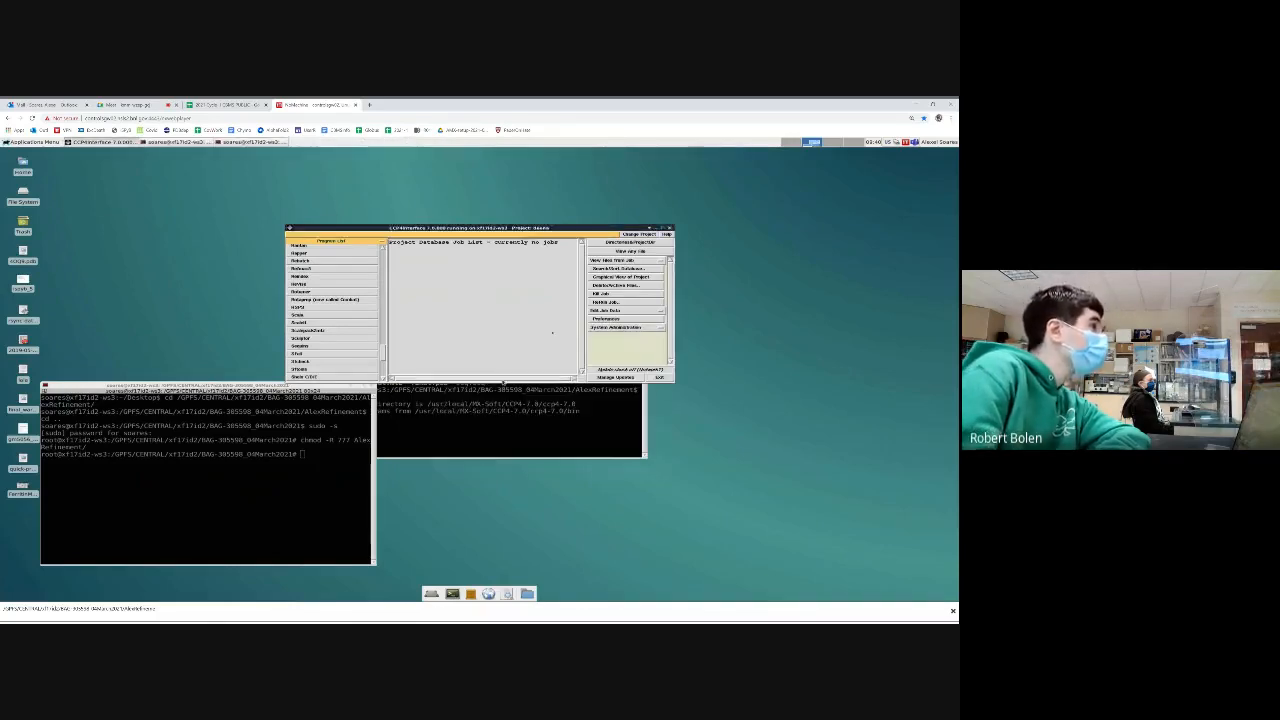
# Switch to the newly added project and reopen the Sfall task form
pyautogui.click(639, 234)
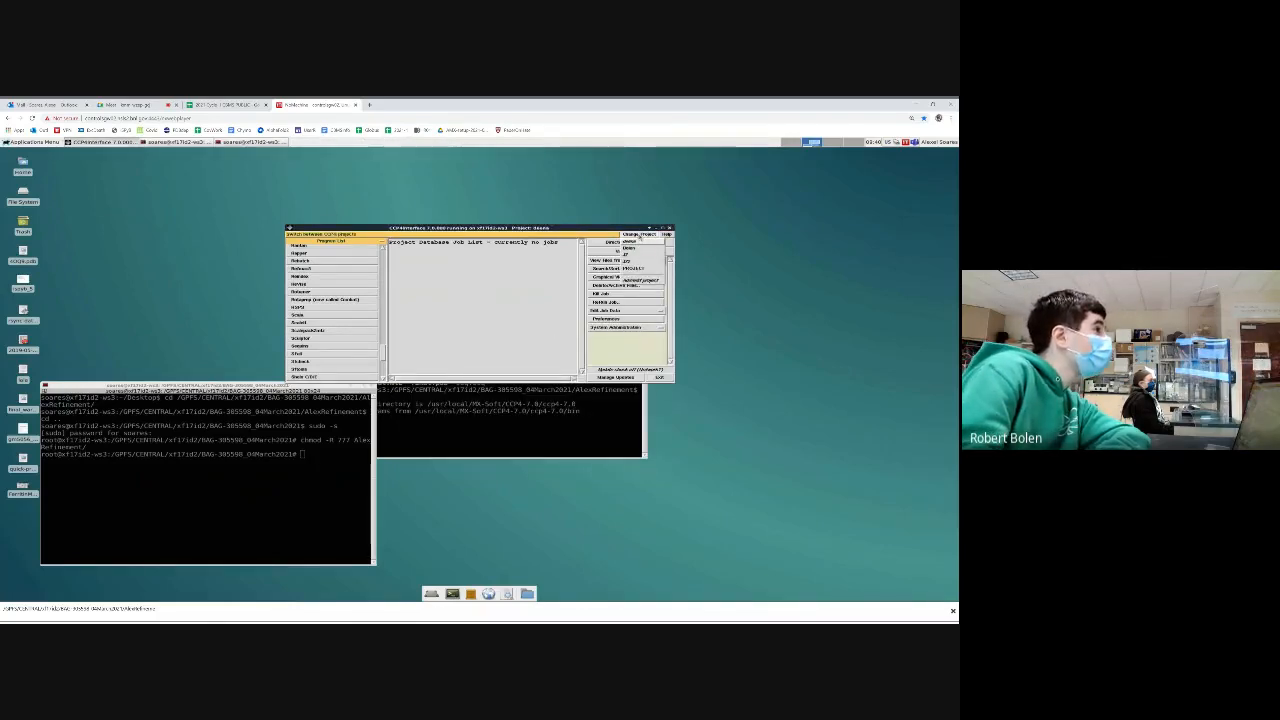
pyautogui.click(637, 248)
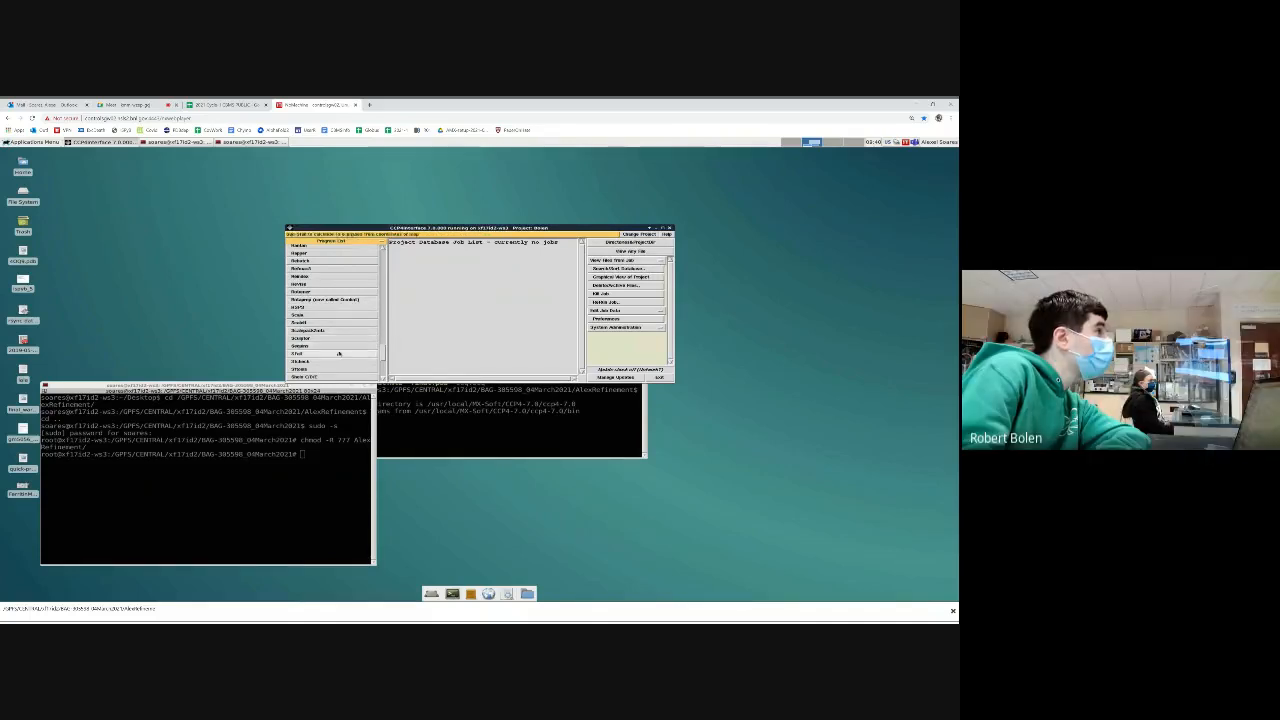
pyautogui.click(332, 354)
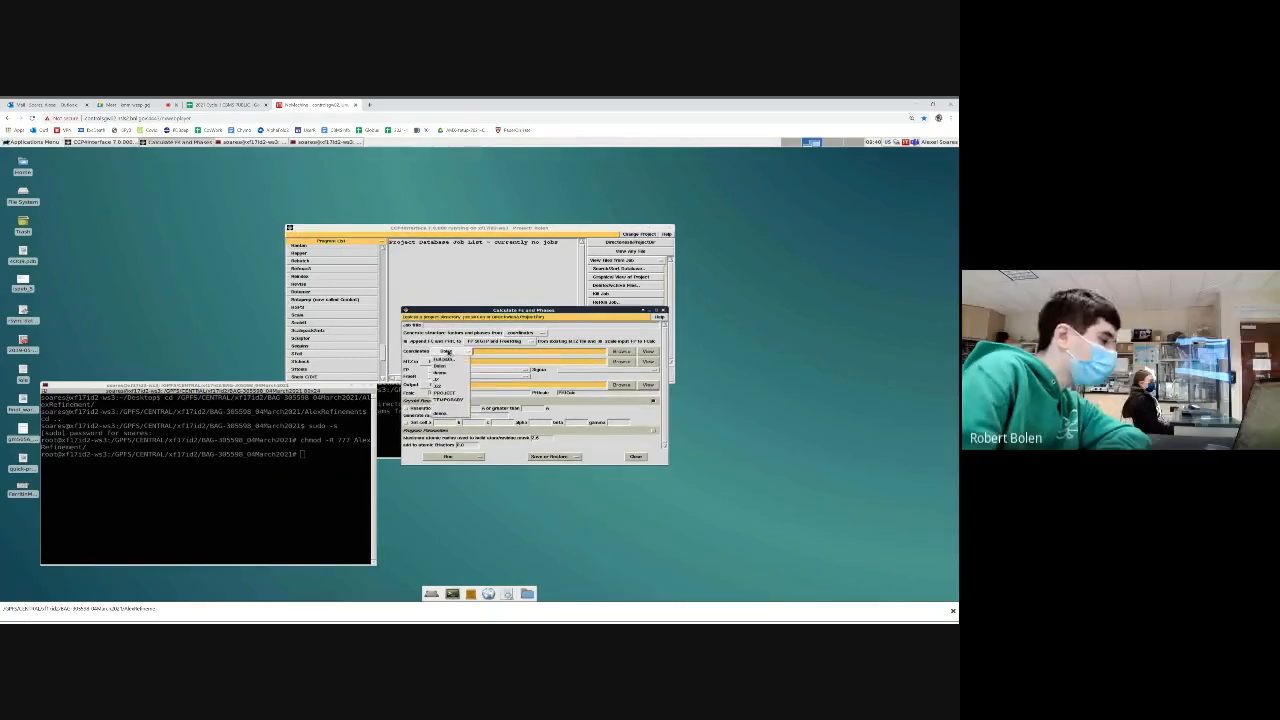
# Load final.pdb as the Sfall coordinates and final.mtz as its input reflection file
pyautogui.click(620, 351)
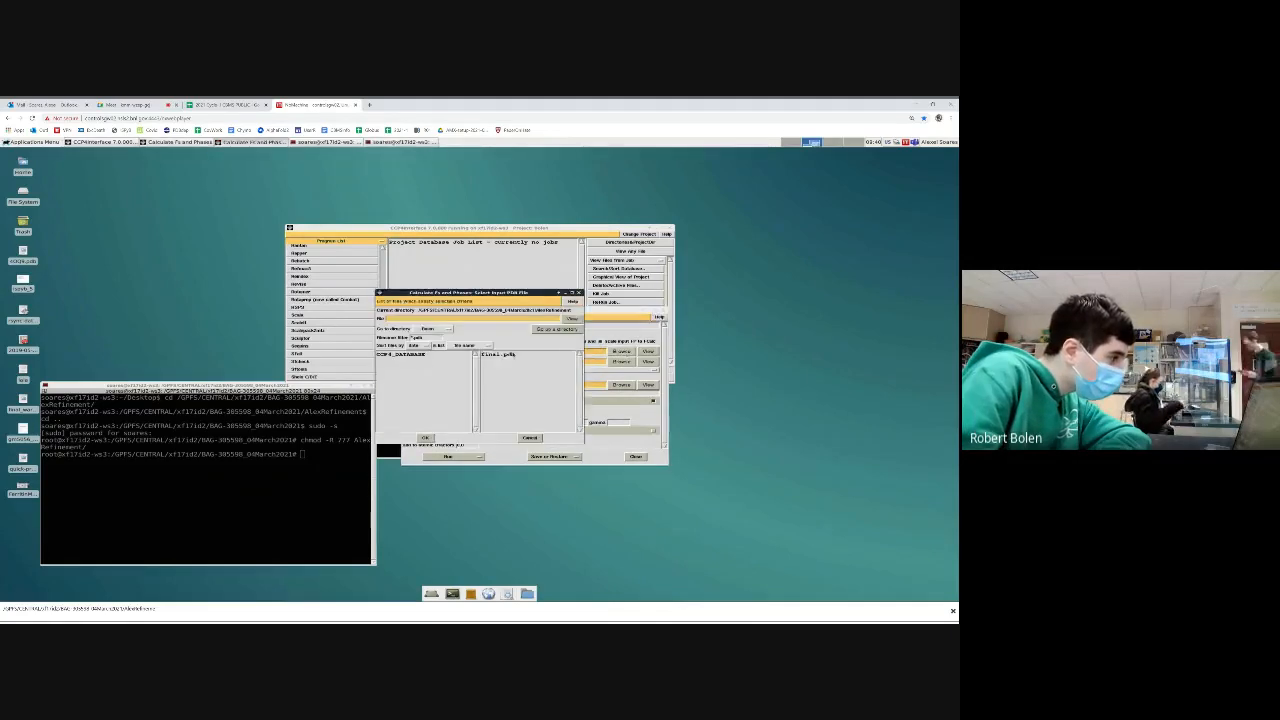
pyautogui.doubleClick(507, 354)
pyautogui.click(454, 362)
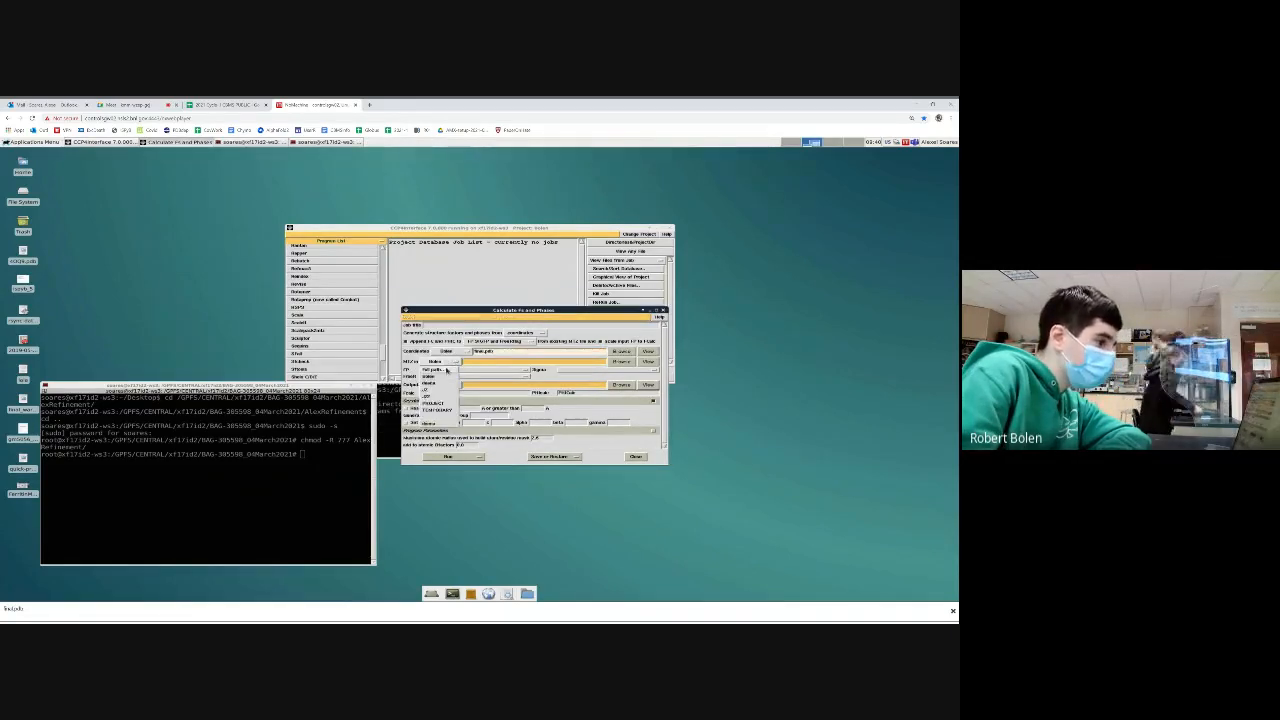
pyautogui.click(447, 372)
pyautogui.click(620, 362)
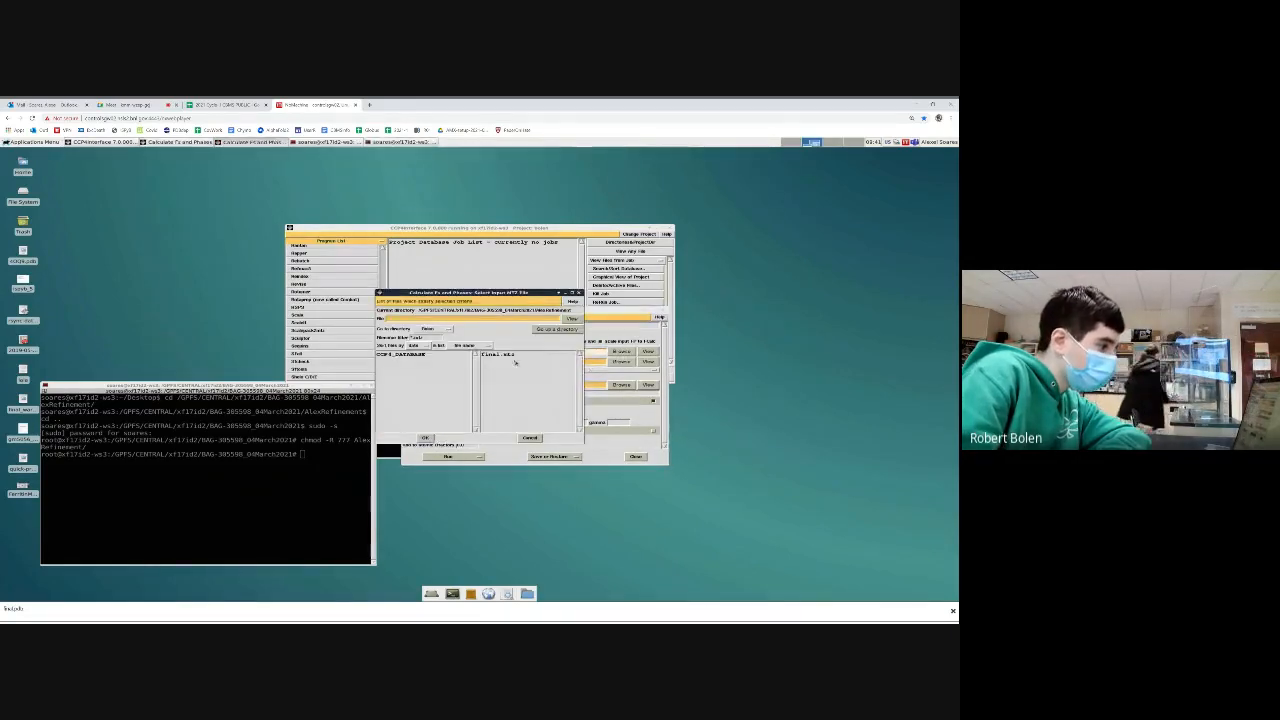
pyautogui.doubleClick(507, 357)
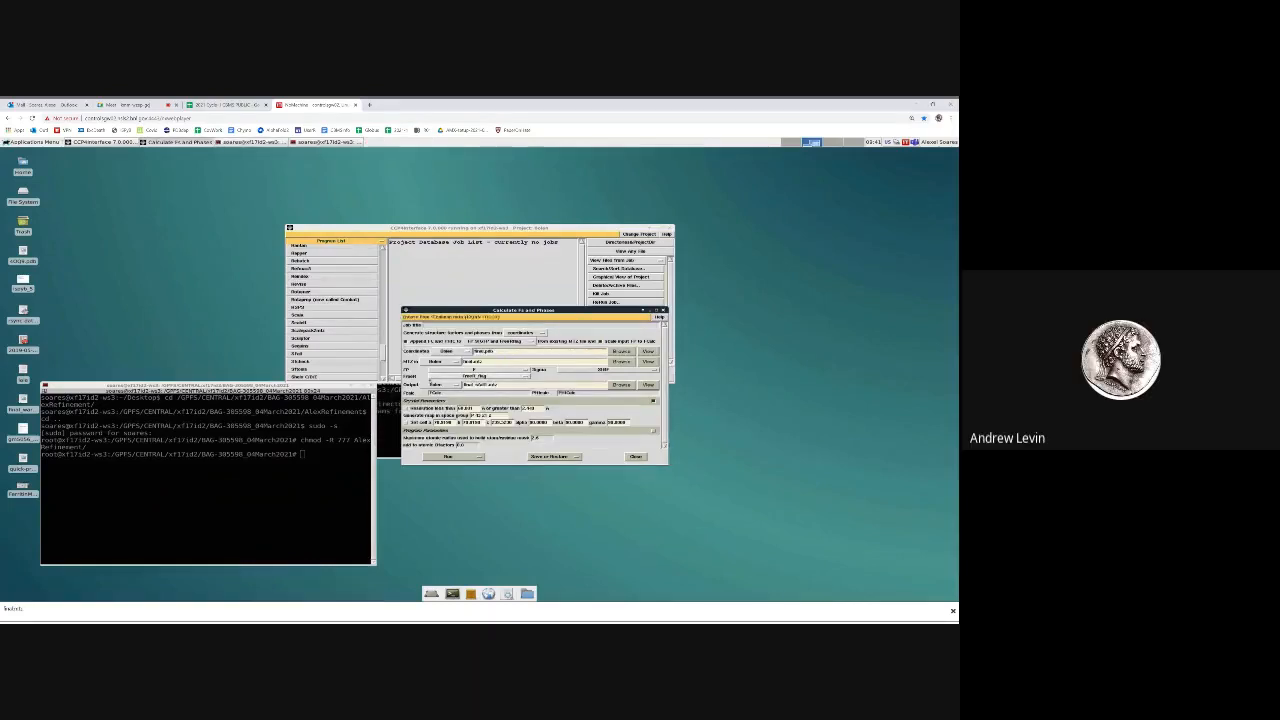
# Set the Sfall output location to a full path, run the job and close the task form
pyautogui.click(444, 385)
pyautogui.click(443, 395)
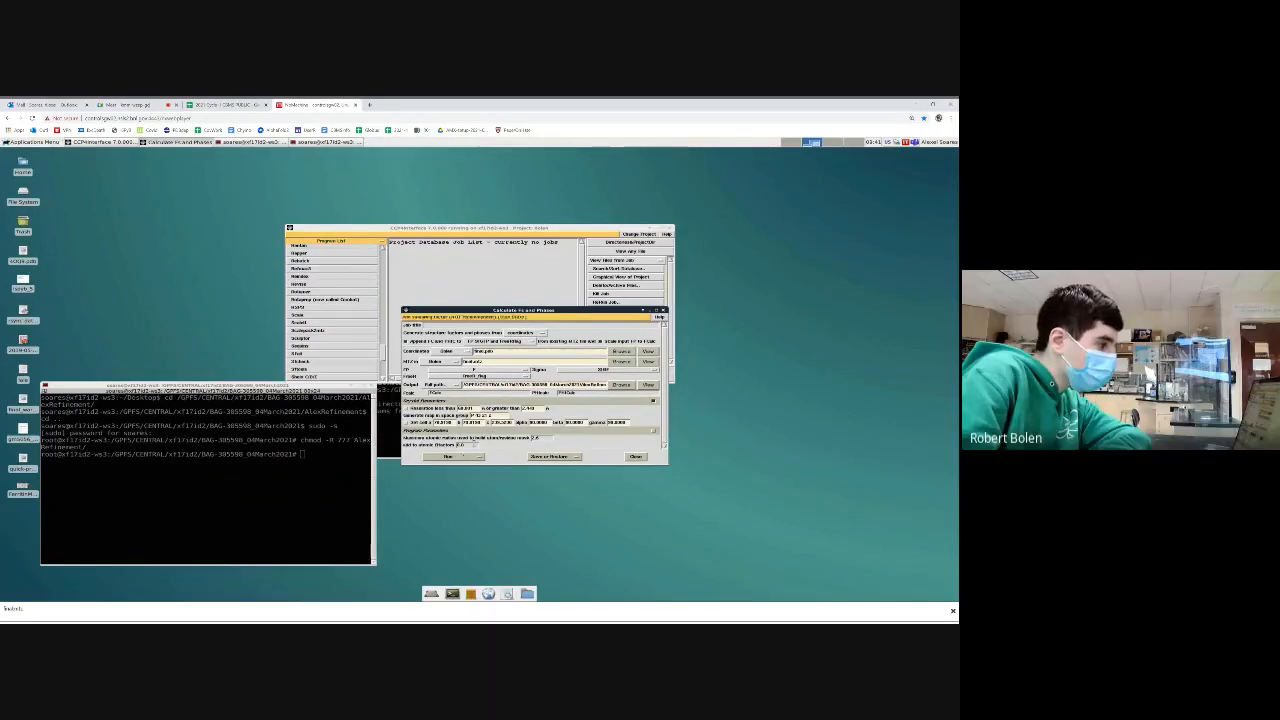
pyautogui.click(457, 458)
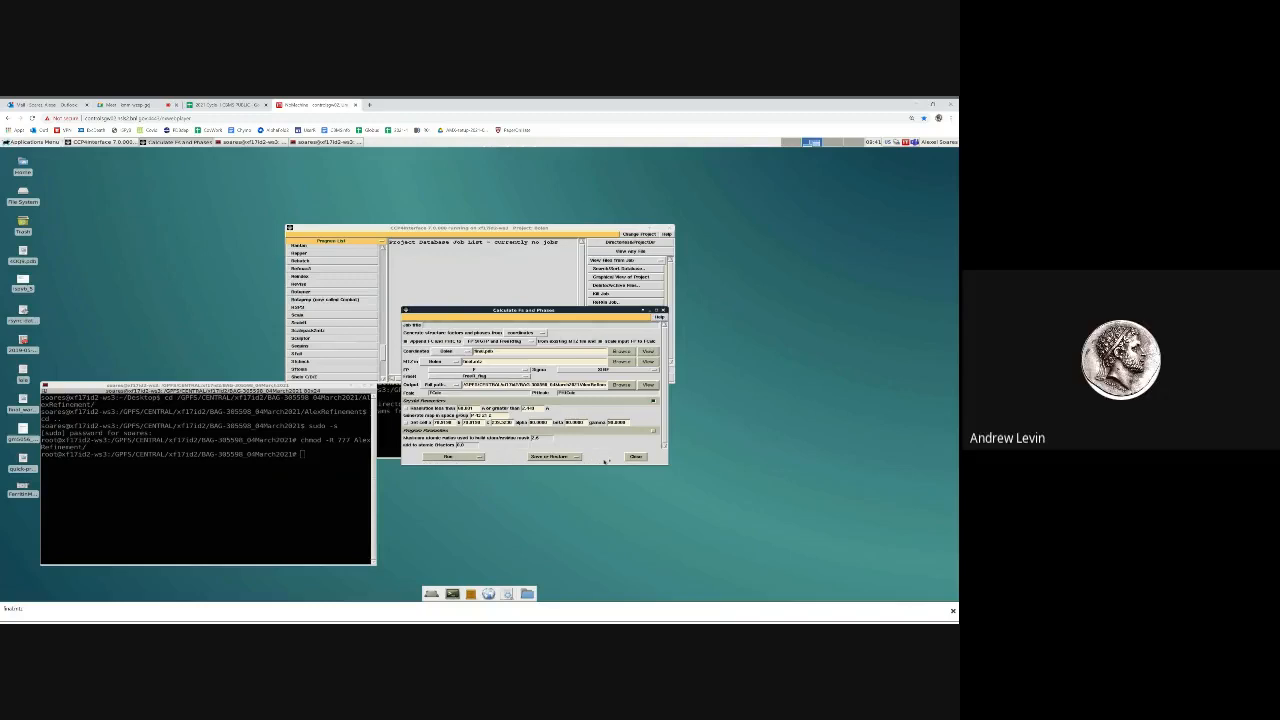
pyautogui.click(635, 457)
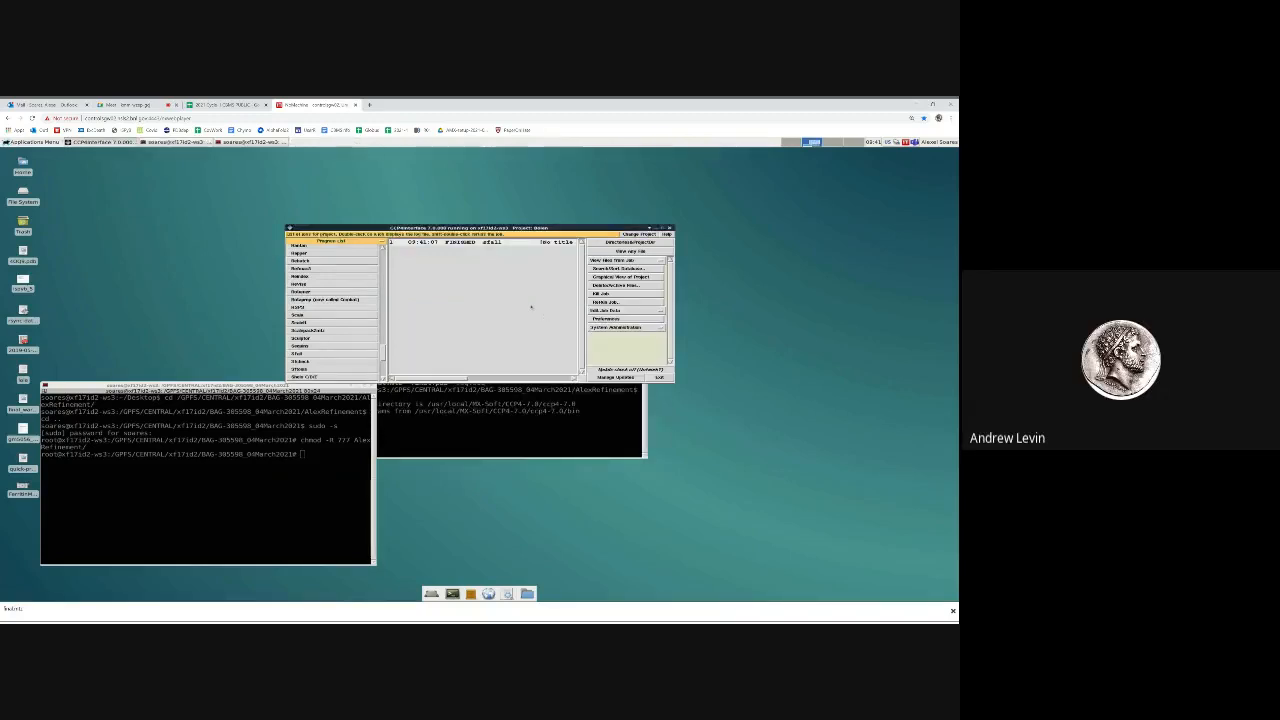
# Switch to the root terminal and change into the AlexRefinement directory
pyautogui.click(336, 457)
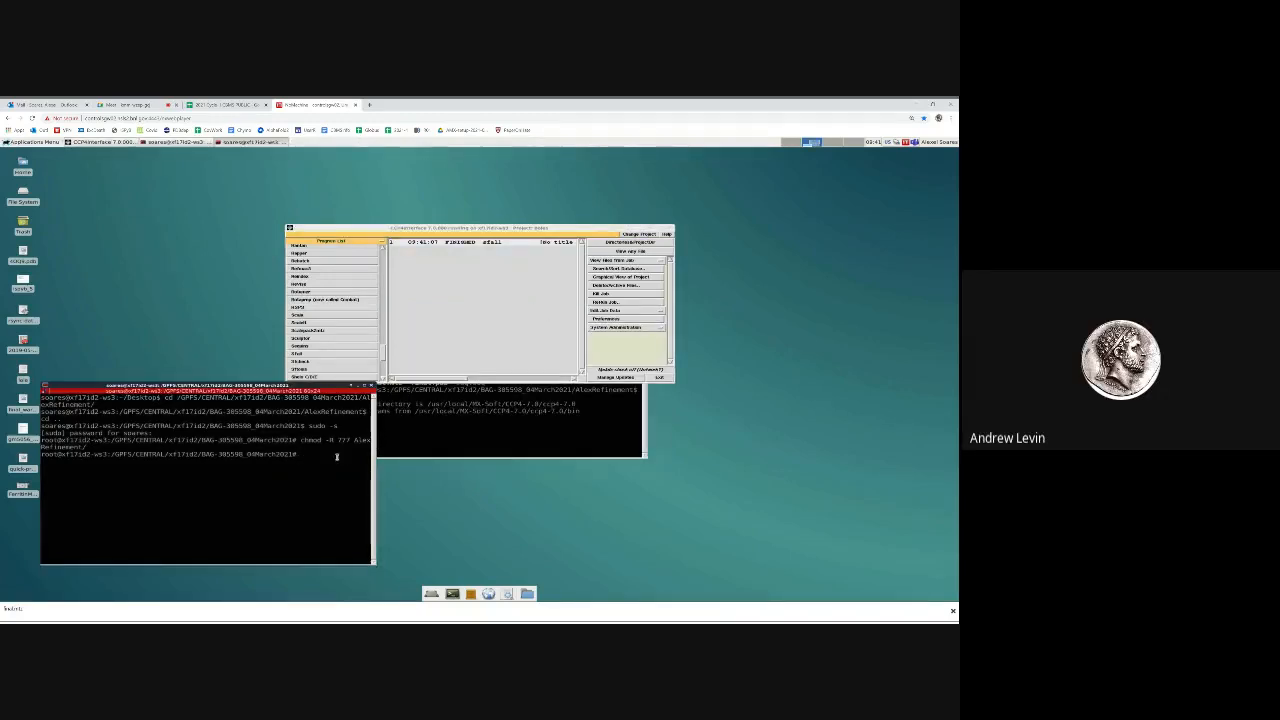
pyautogui.write('mtzu')
pyautogui.press('BackSpace')
pyautogui.write('dump')
pyautogui.press('BackSpace')
pyautogui.press('BackSpace')
pyautogui.press('BackSpace')
pyautogui.press('BackSpace')
pyautogui.press('BackSpace')
pyautogui.press('BackSpace')
pyautogui.press('BackSpace')
pyautogui.write('cd A')
pyautogui.press('Tab')
pyautogui.press('Return')
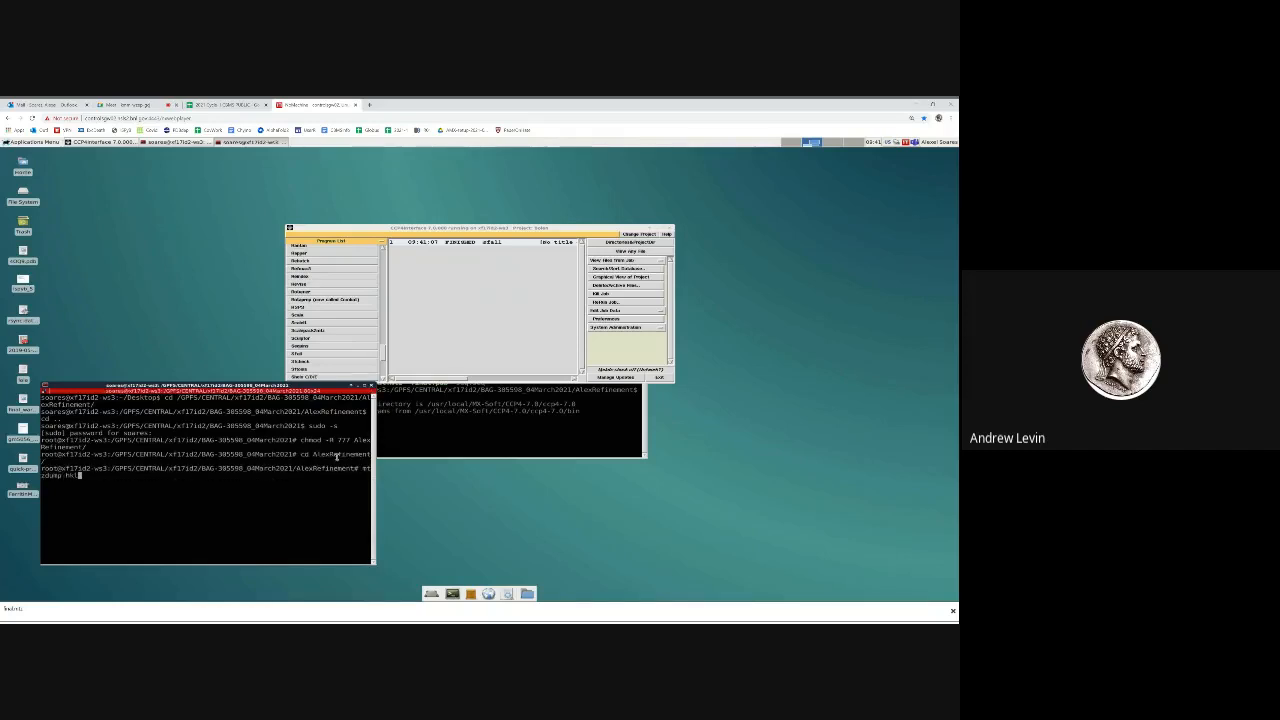
# Try to inspect the Sfall output with mtzdump hklin final_sfall1.mtz
pyautogui.write('mtzdump hklin f9i')
pyautogui.press('BackSpace')
pyautogui.write('inal')
pyautogui.press('Tab')
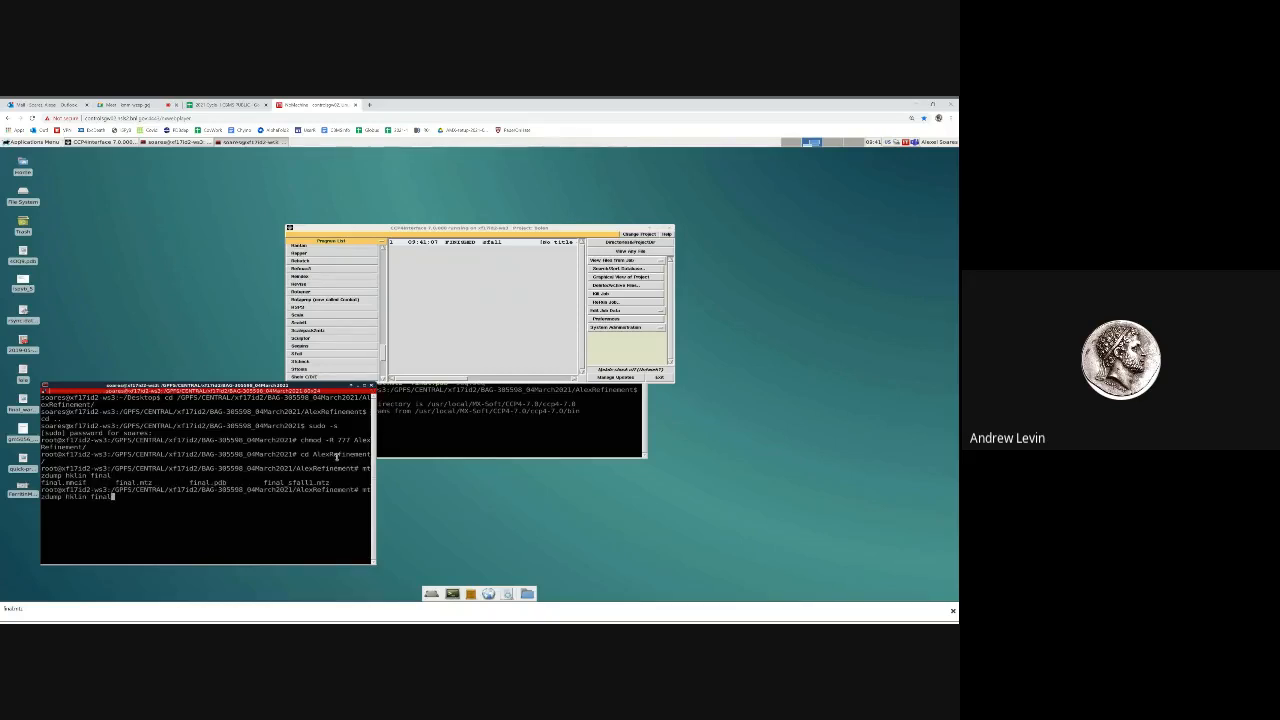
pyautogui.write('_')
pyautogui.press('Tab')
pyautogui.press('Return')
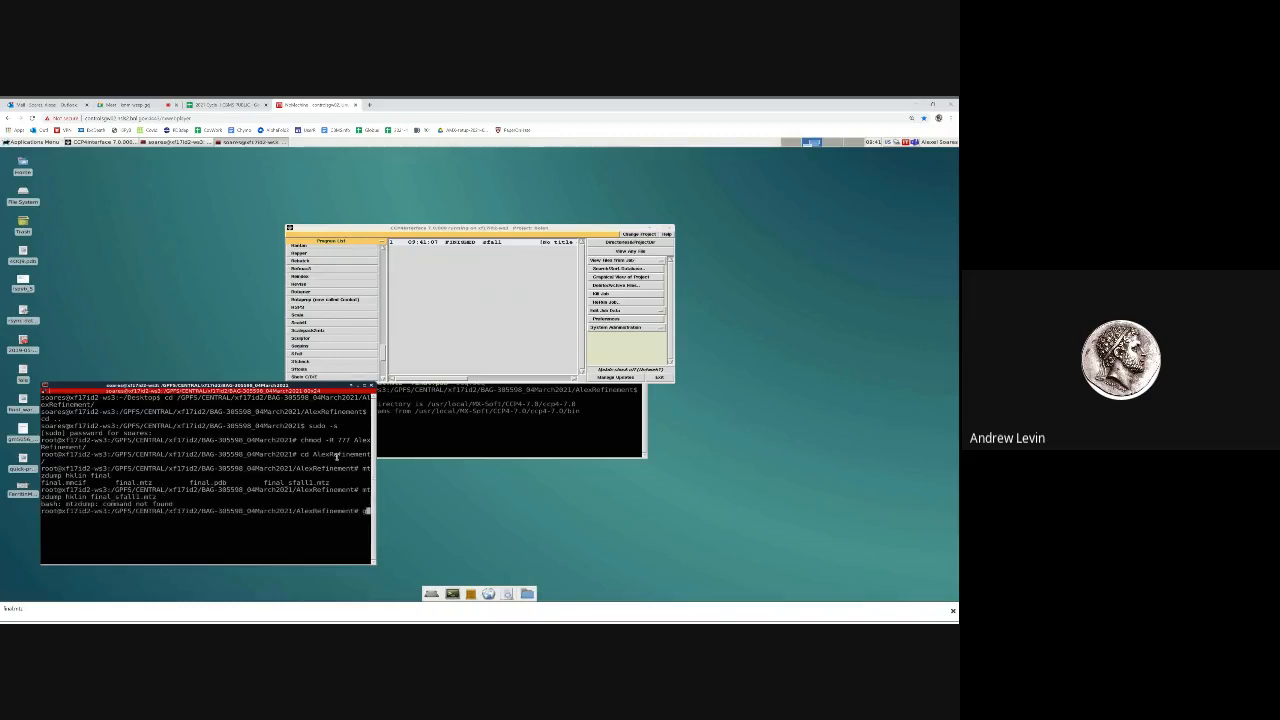
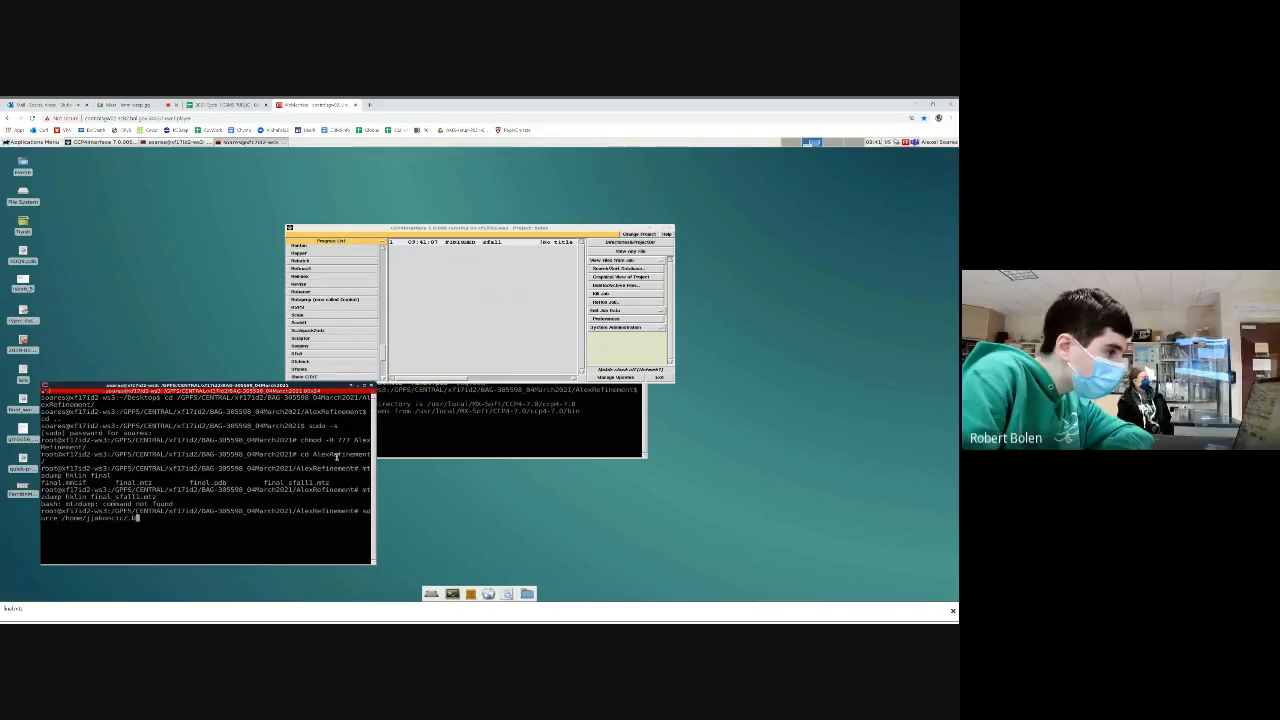
# Load the CCP4 command environment by sourcing the .bashrc file from a colleague's home directory
pyautogui.press('Return')
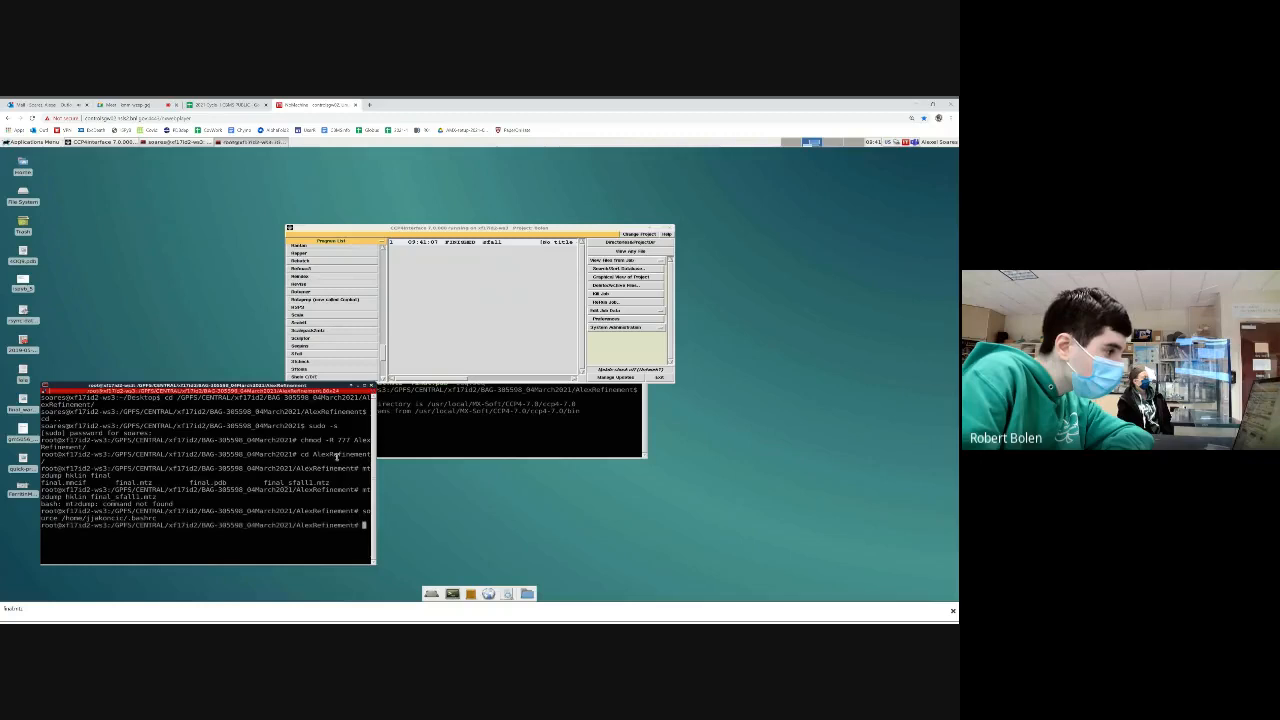
# Rerun mtzdump on final_sfall1.mtz with go and examine its column statistics and list of reflections
pyautogui.press('Up')
pyautogui.press('Up')
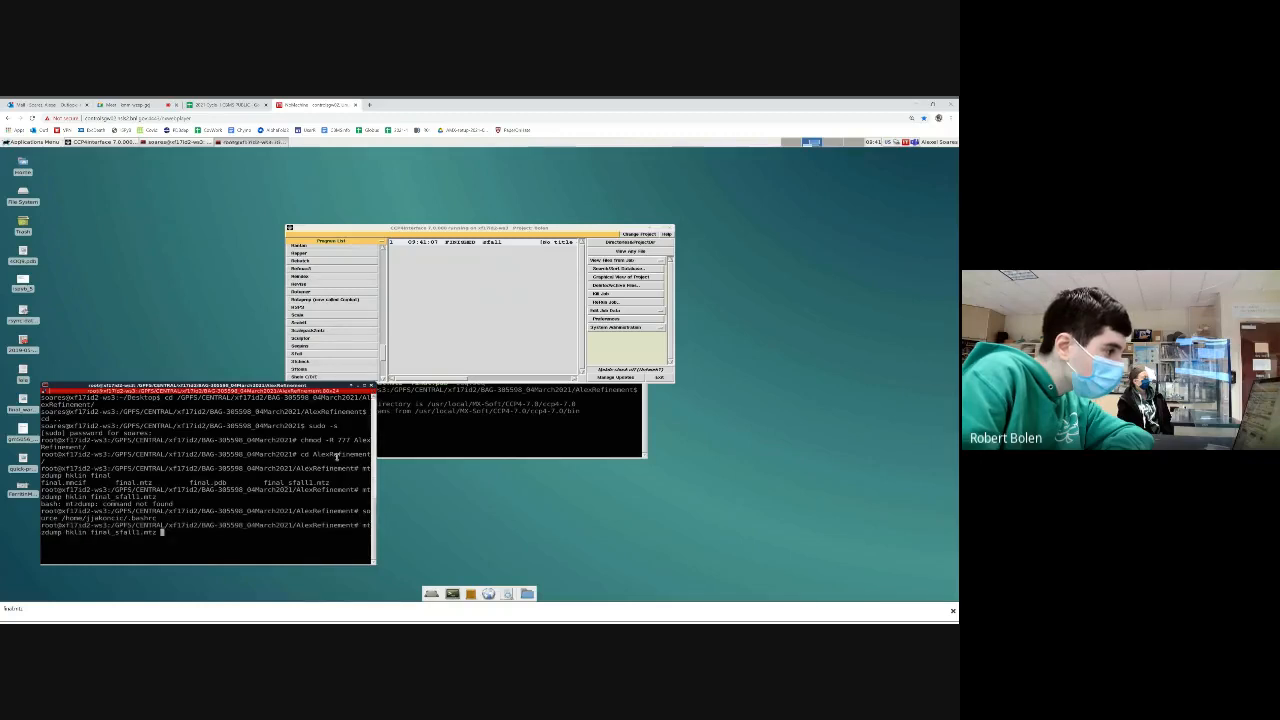
pyautogui.press('Return')
pyautogui.write('go')
pyautogui.press('Return')
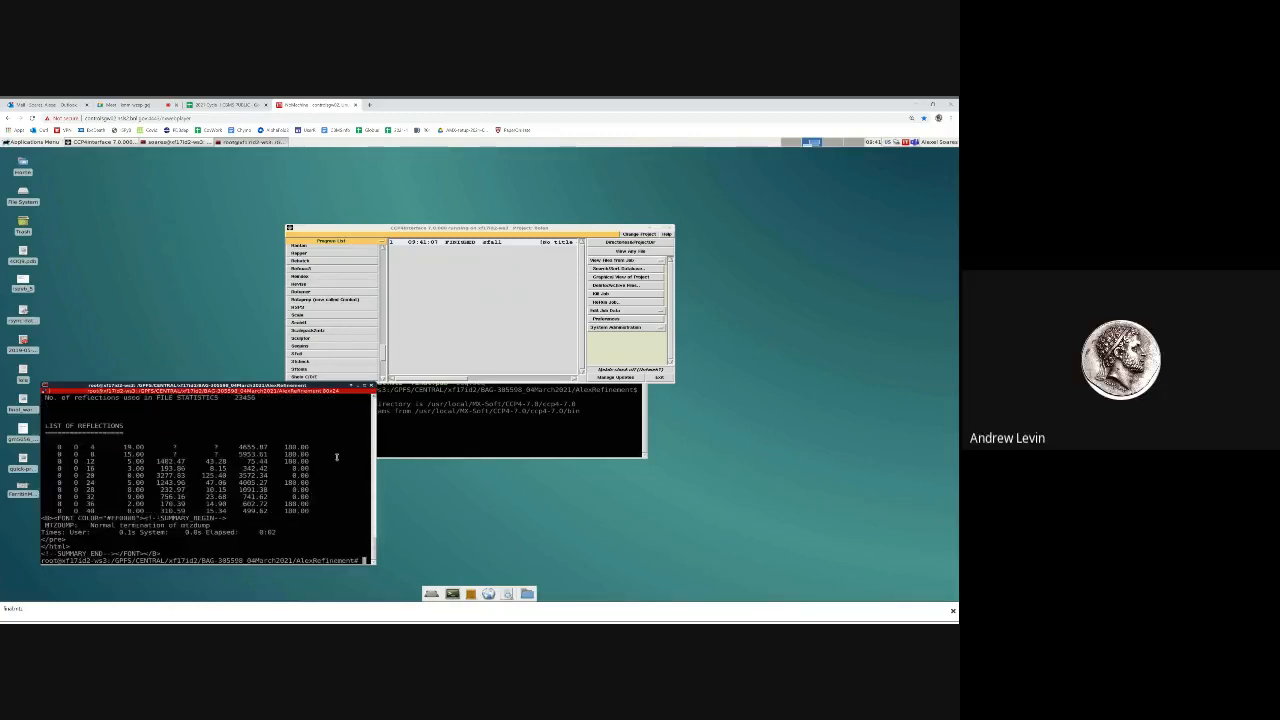
pyautogui.scroll(1, 320, 467)
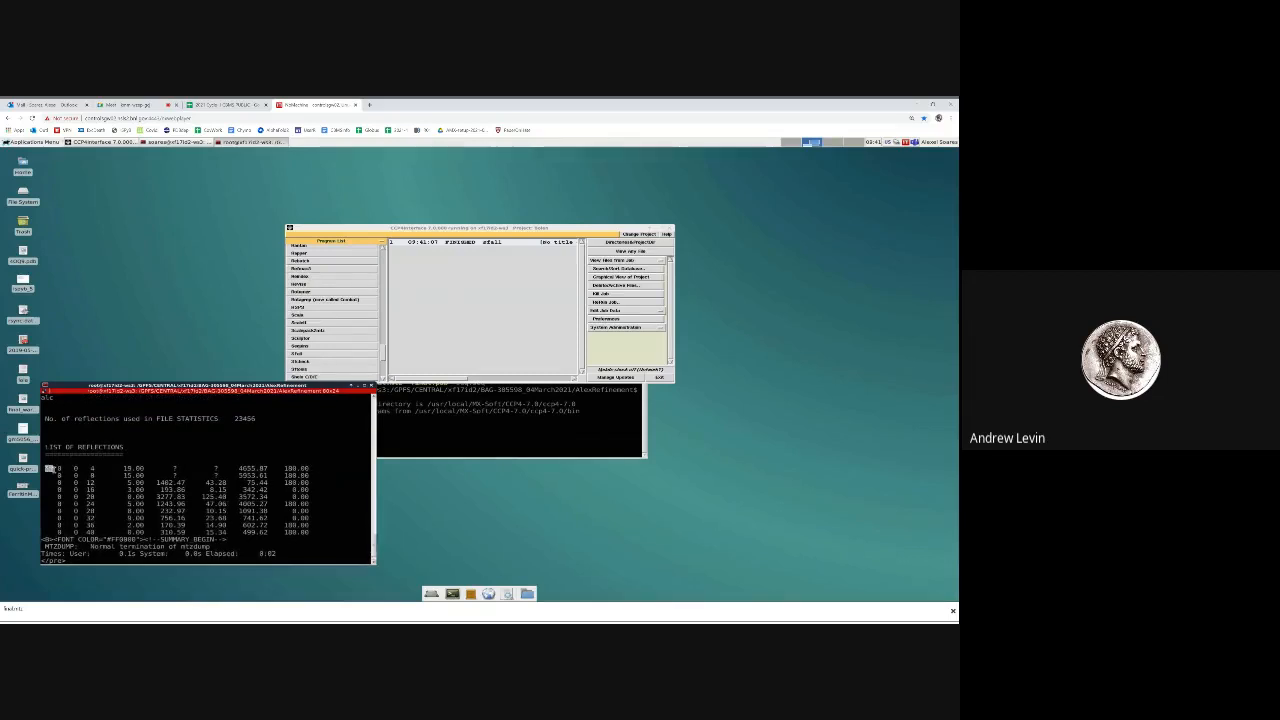
pyautogui.moveTo(47, 467); pyautogui.dragTo(368, 535)
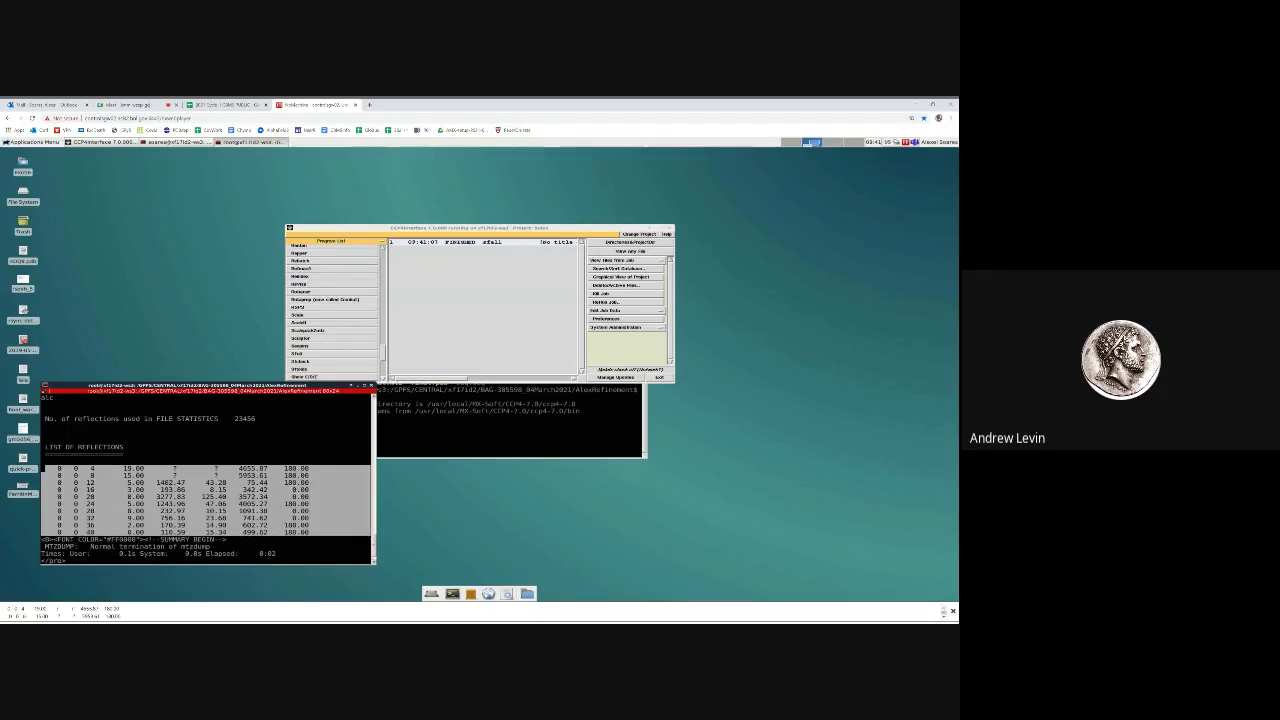
pyautogui.scroll(3, 361, 467)
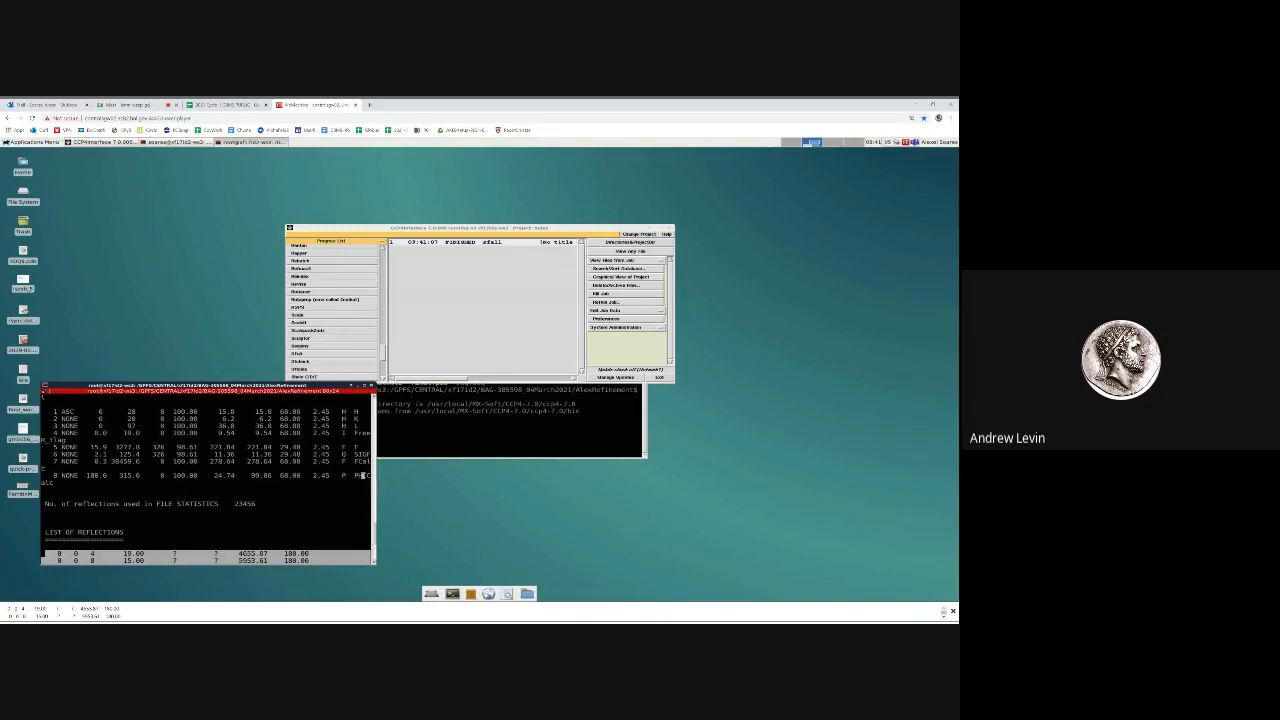
pyautogui.scroll(-3, 364, 475)
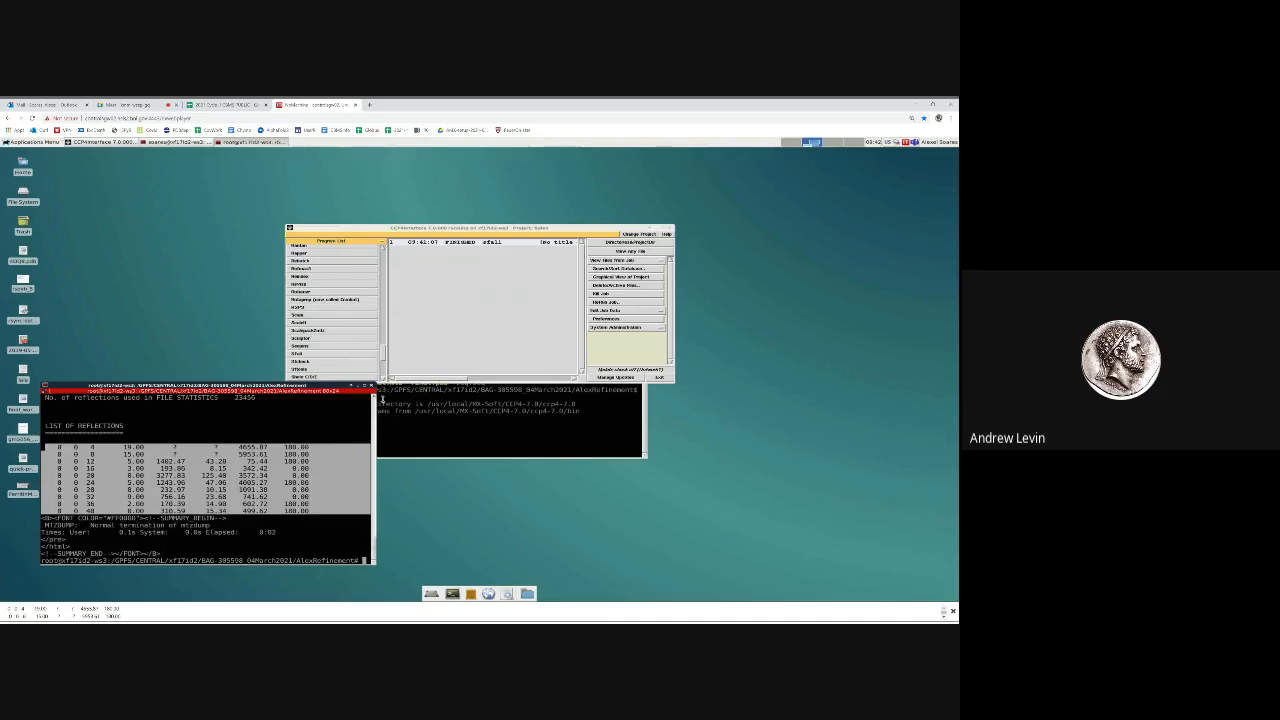
# Return to CCP4 and open the FFT task form from the program list
pyautogui.click(382, 353)
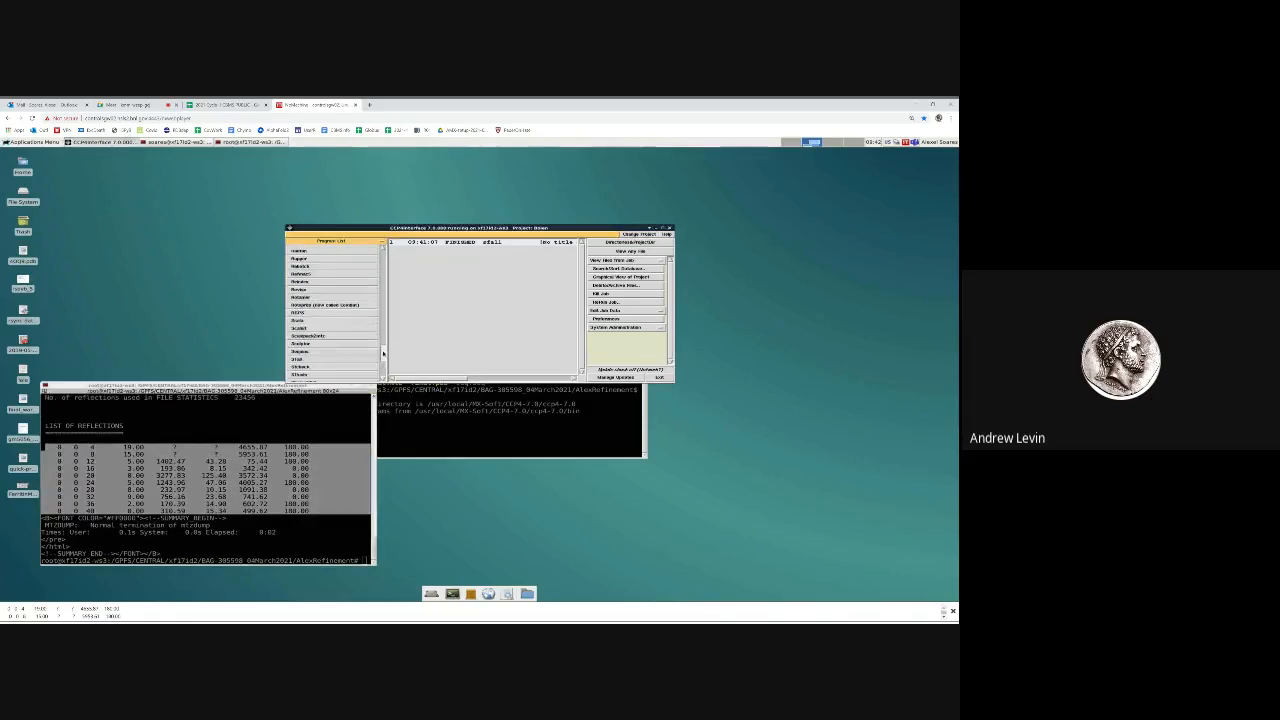
pyautogui.moveTo(383, 353); pyautogui.dragTo(387, 331)
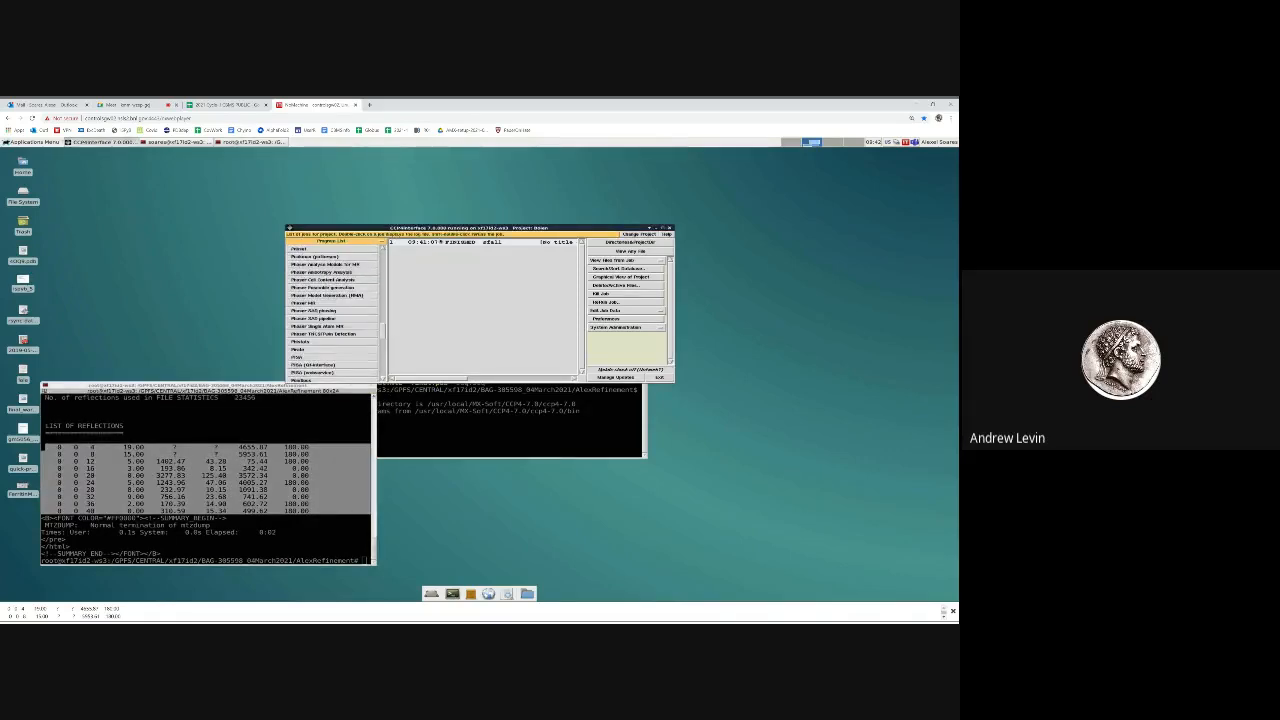
pyautogui.moveTo(440, 229); pyautogui.dragTo(428, 190)
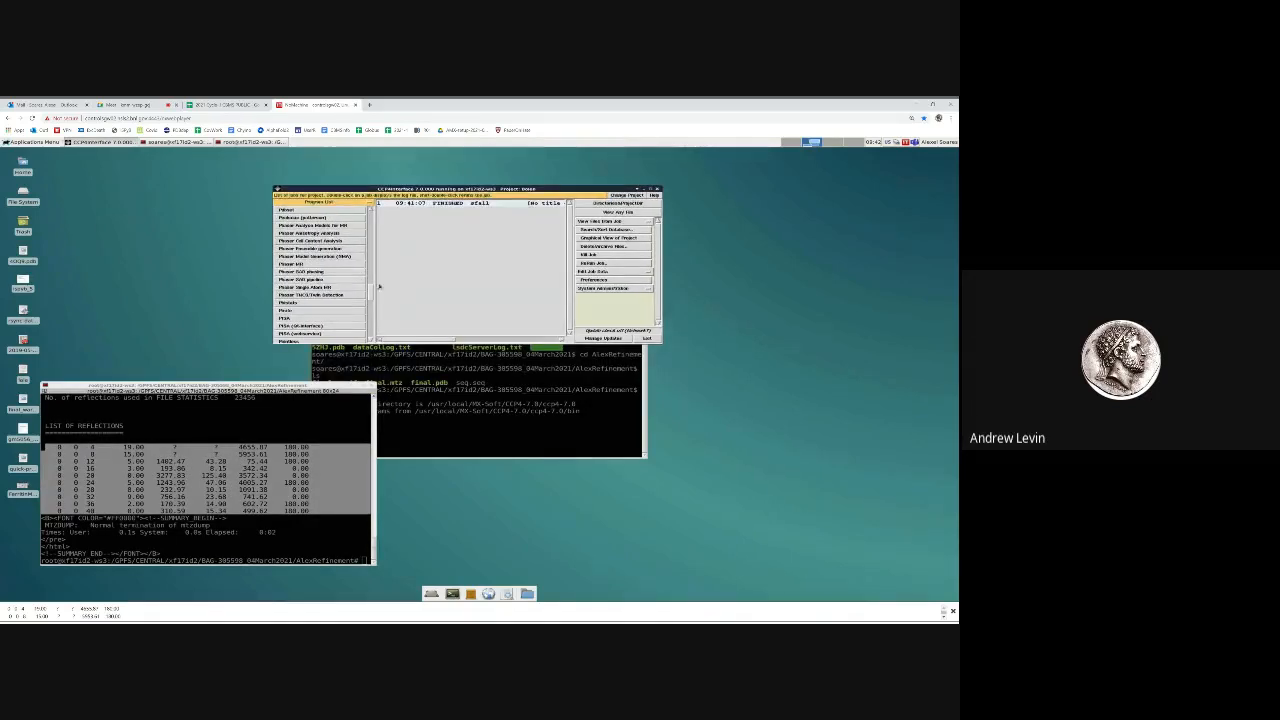
pyautogui.moveTo(370, 293); pyautogui.dragTo(366, 262)
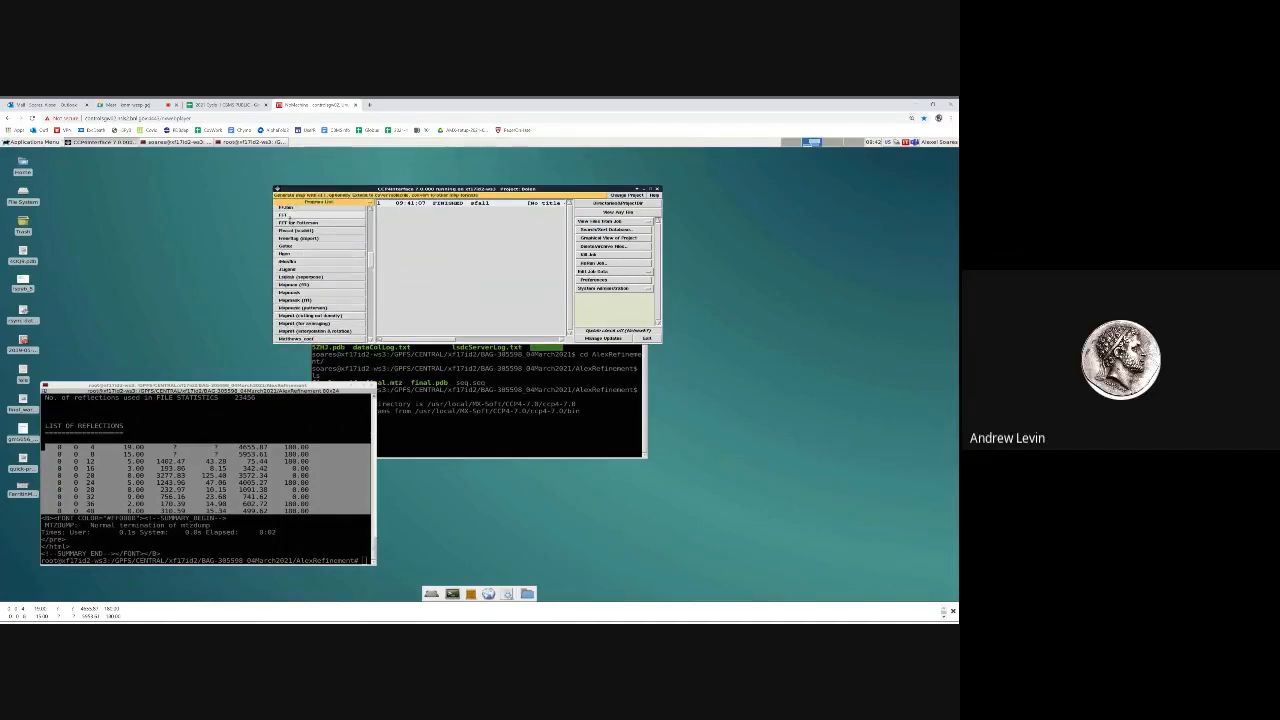
pyautogui.click(284, 215)
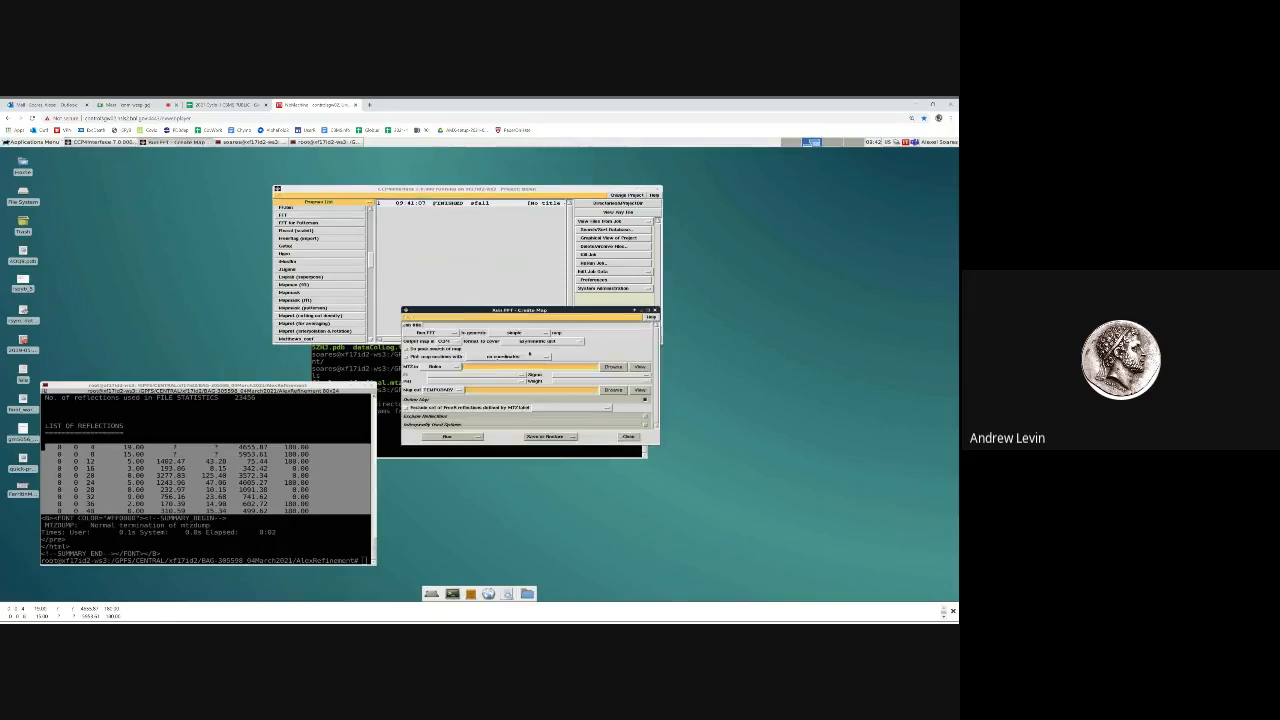
# Set FFT to generate an nF1-mF2 map covering all atoms in the PDB file
pyautogui.click(517, 335)
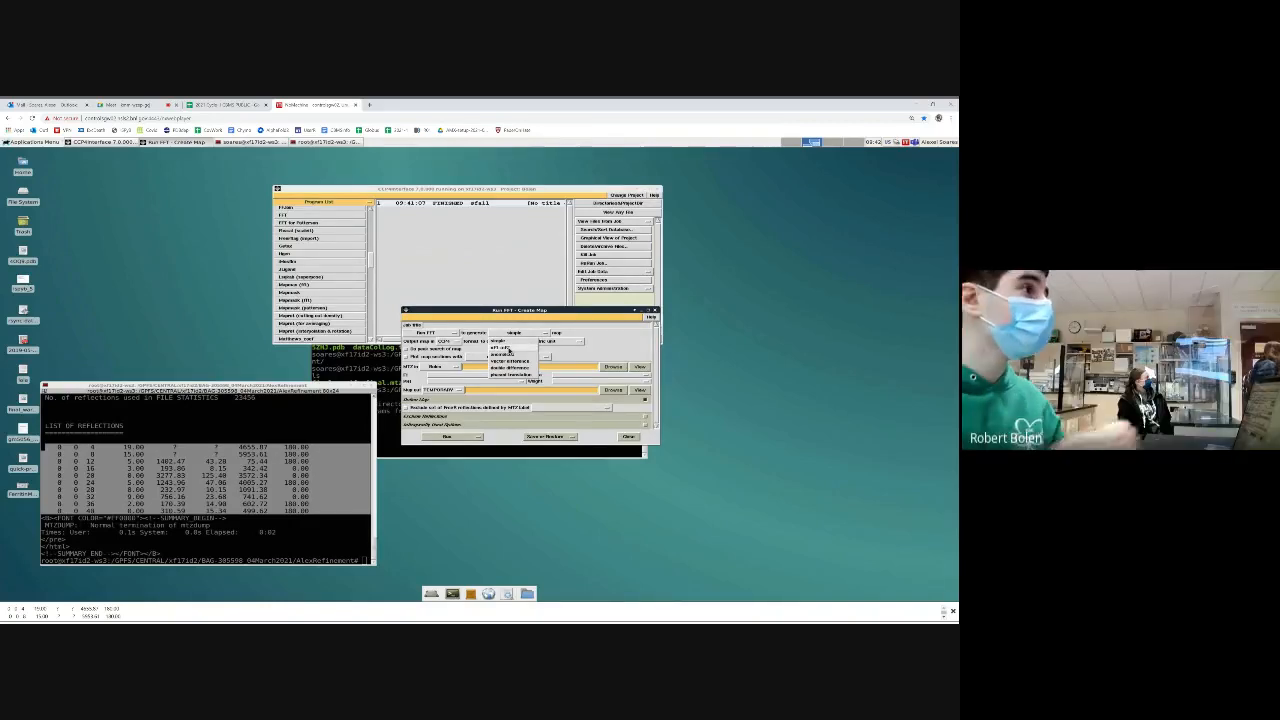
pyautogui.click(507, 348)
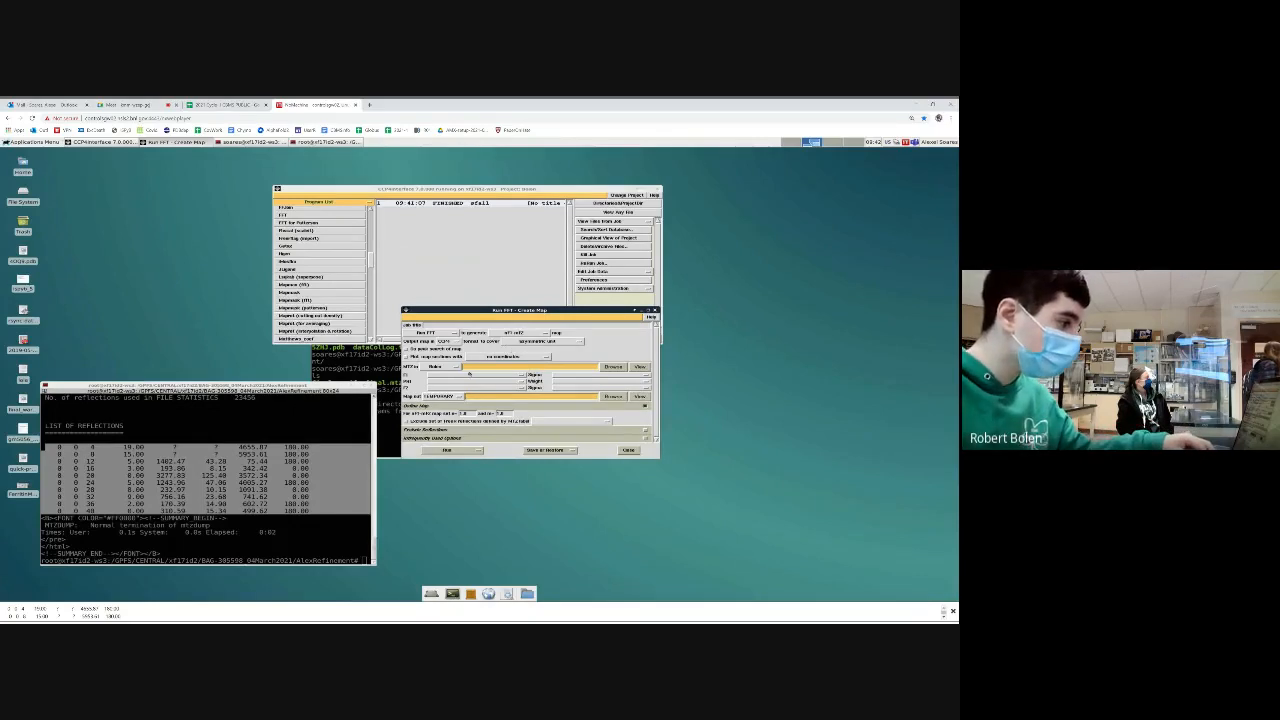
pyautogui.click(518, 343)
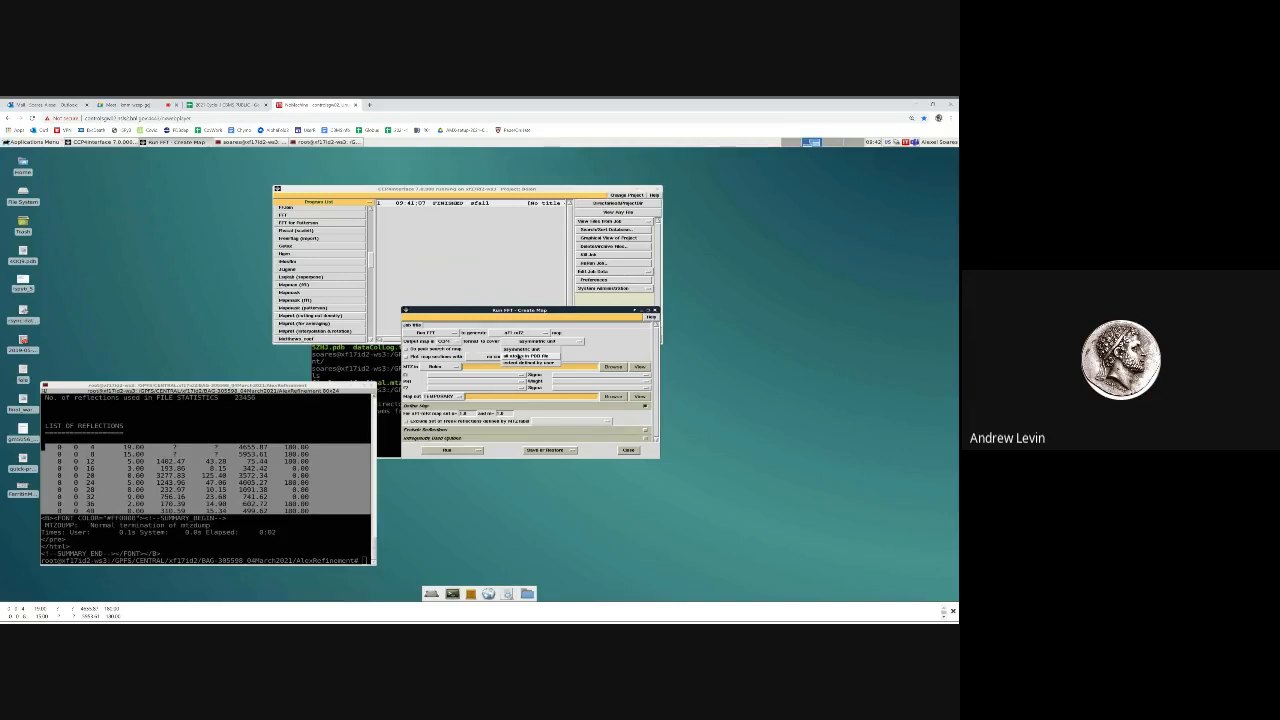
pyautogui.click(528, 356)
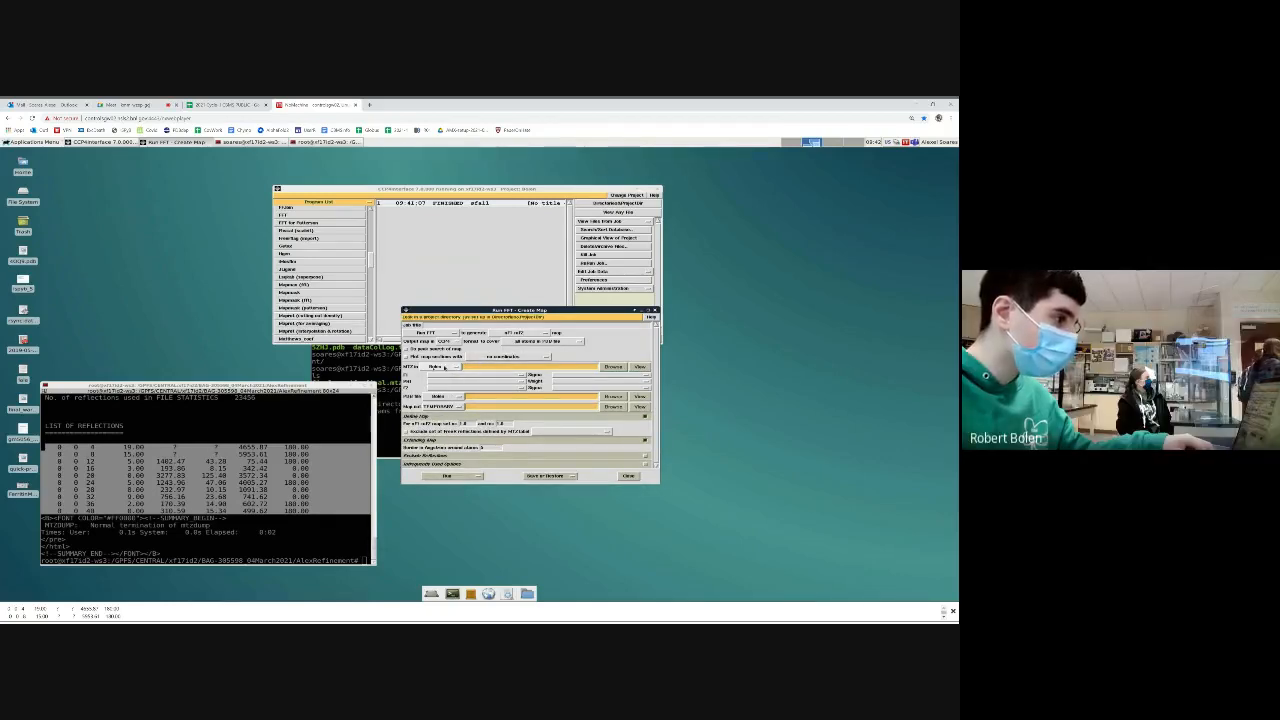
# Load final_sfall1.mtz as the input reflection file for the FFT map
pyautogui.click(445, 367)
pyautogui.click(440, 376)
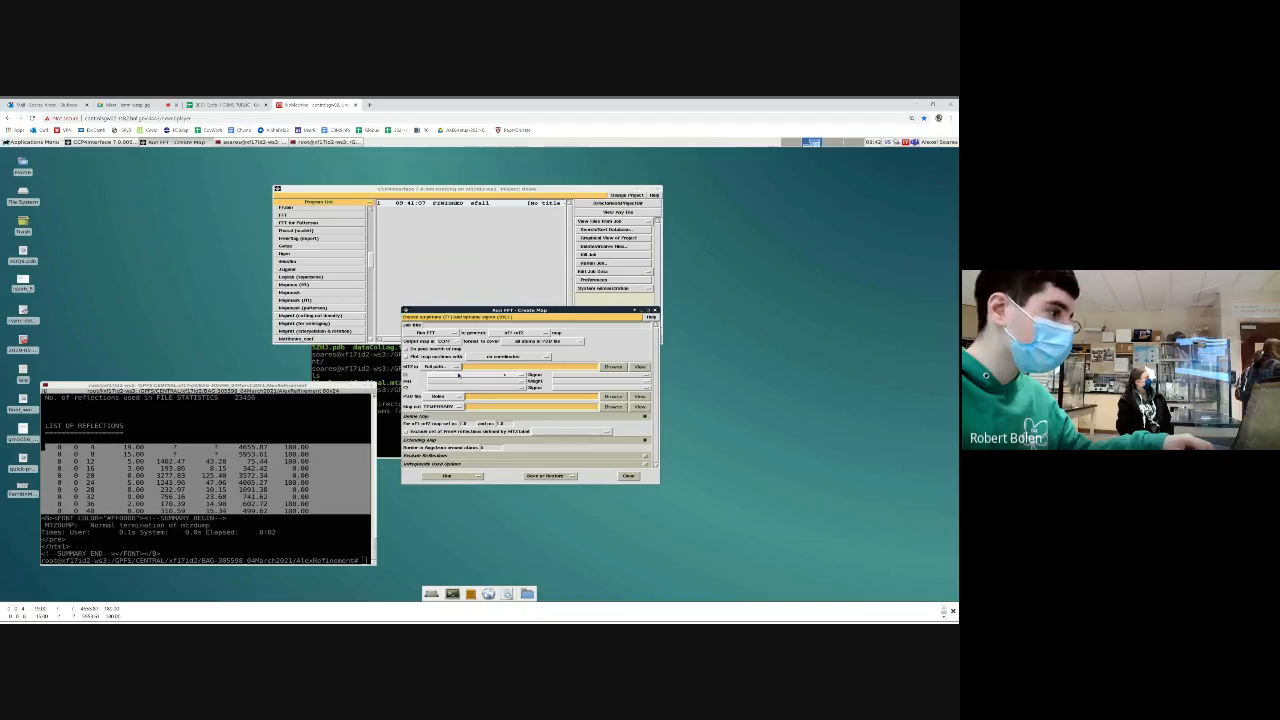
pyautogui.click(612, 367)
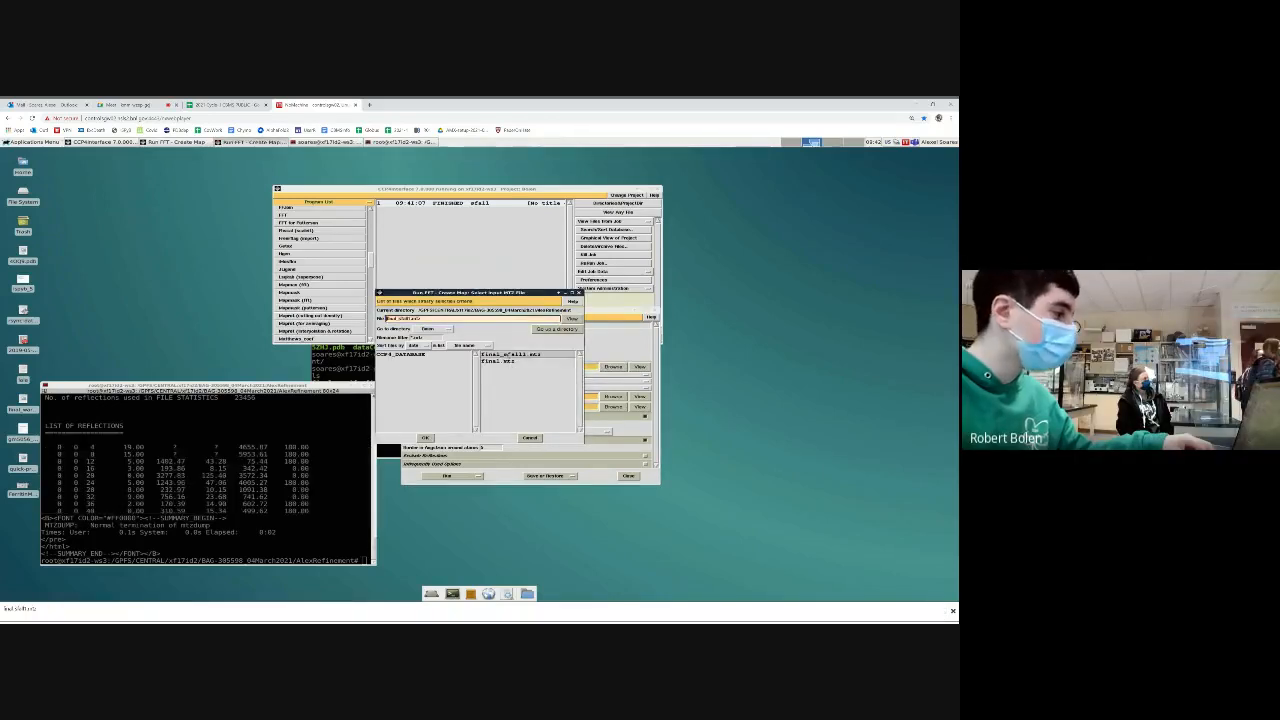
pyautogui.doubleClick(509, 355)
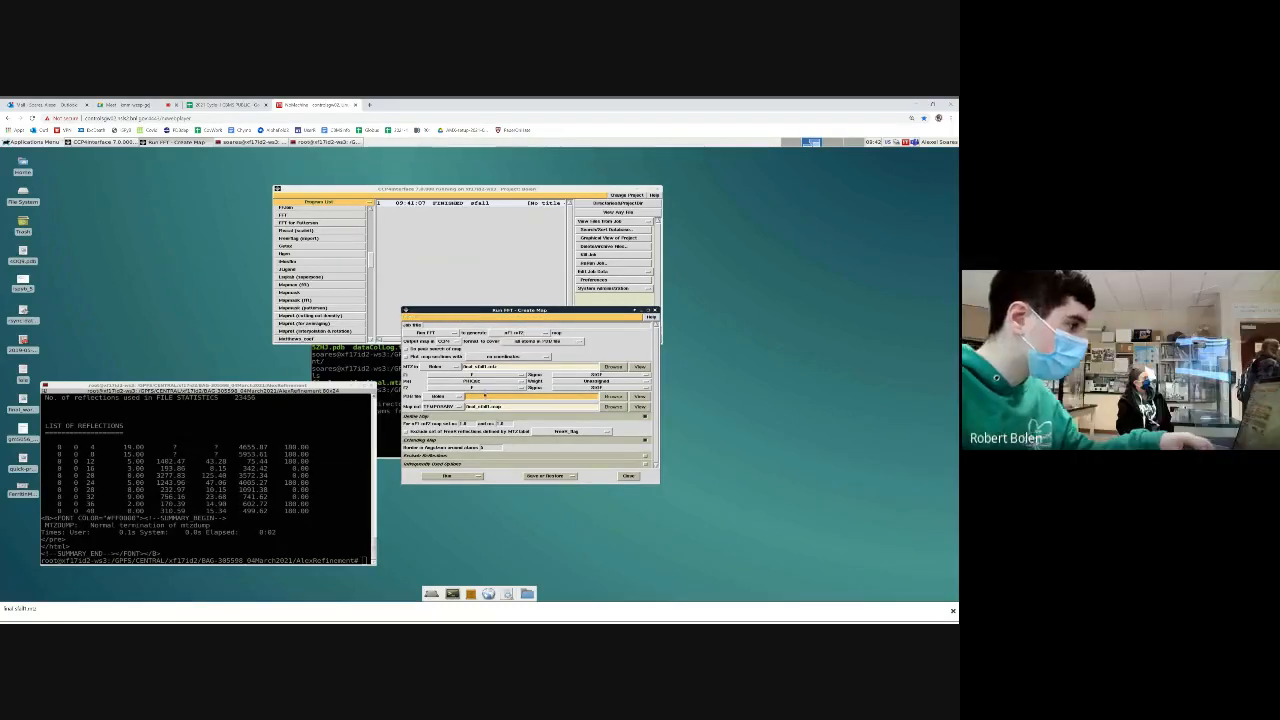
# Assign the FCalc column to F2 and SIGF as its sigma in the FFT form
pyautogui.click(479, 389)
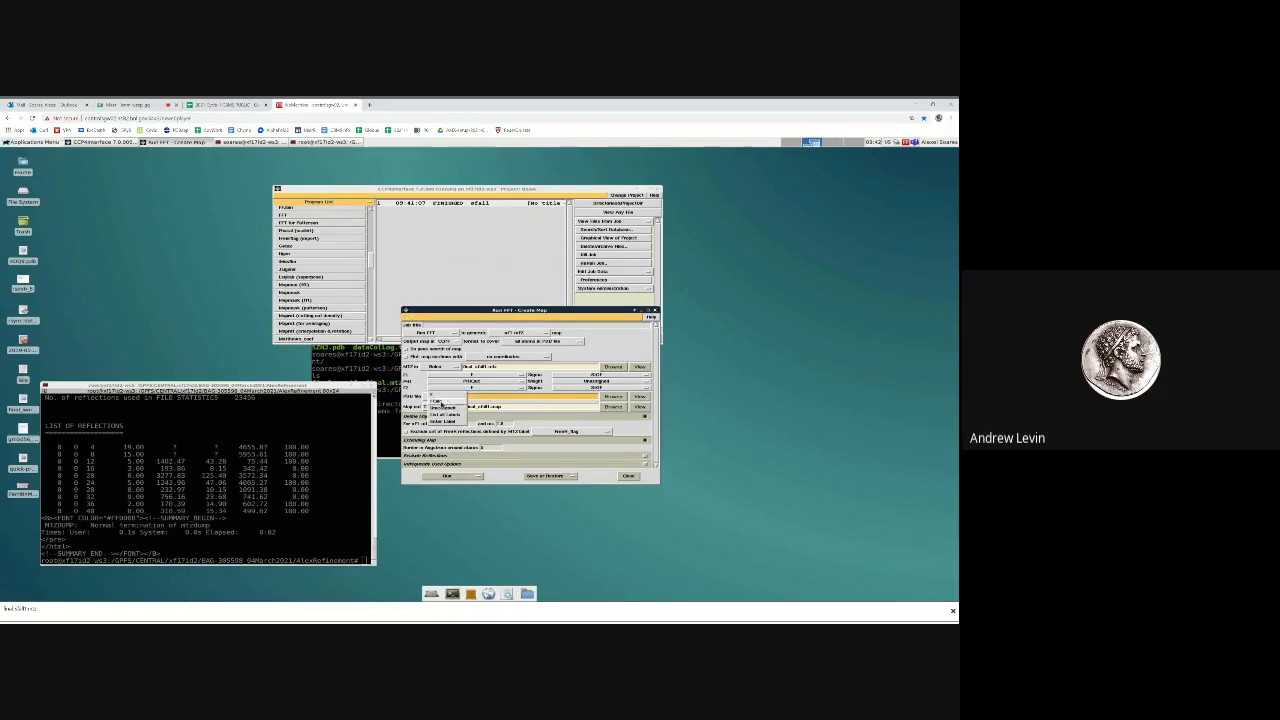
pyautogui.click(447, 405)
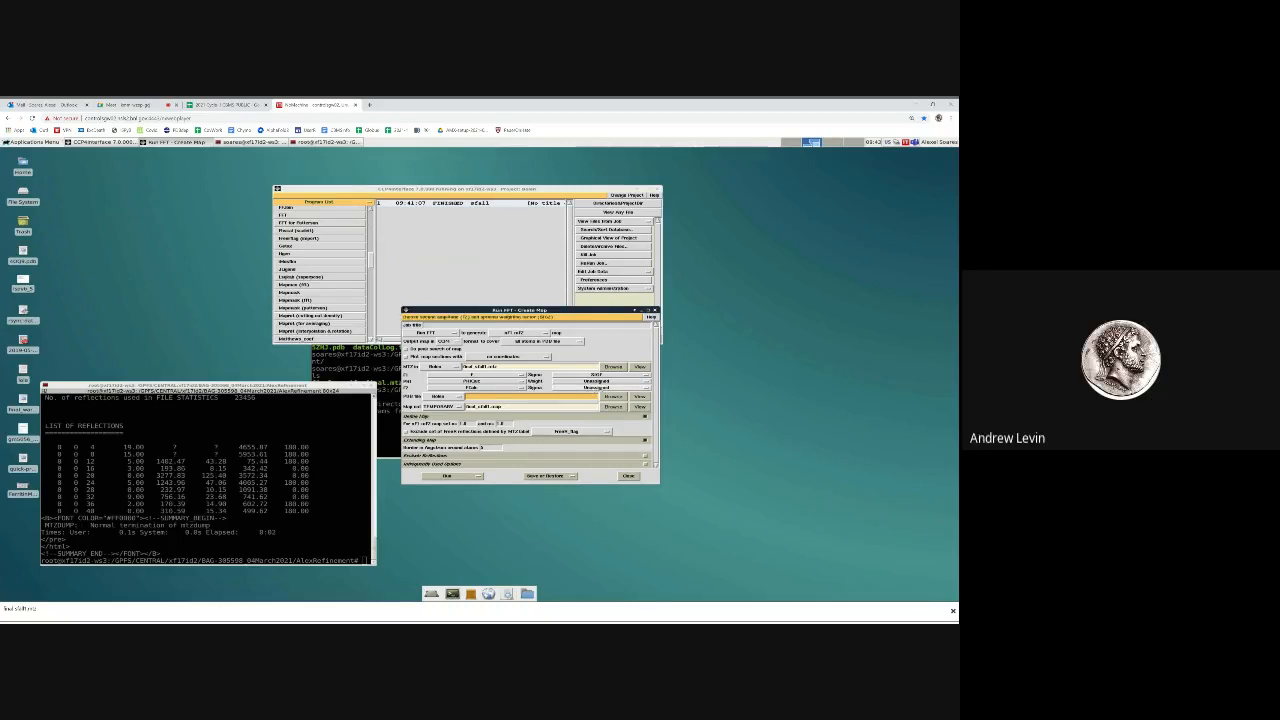
pyautogui.click(594, 388)
pyautogui.click(592, 395)
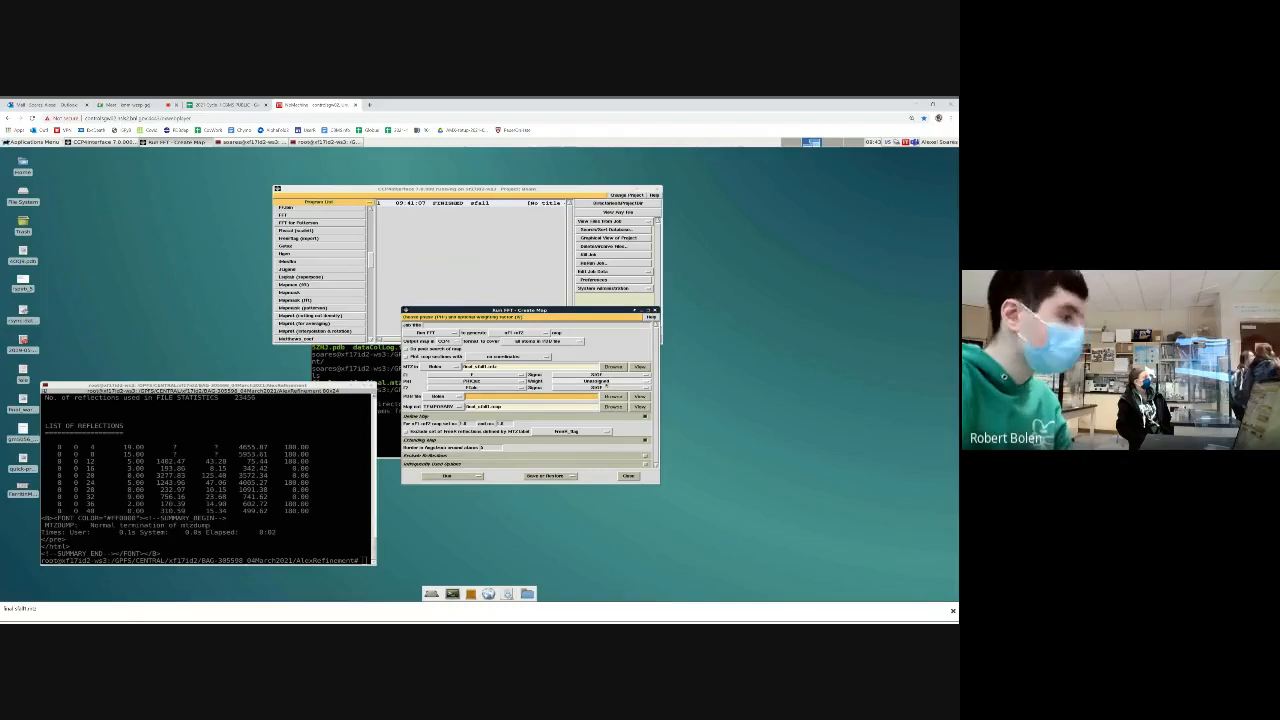
pyautogui.click(594, 388)
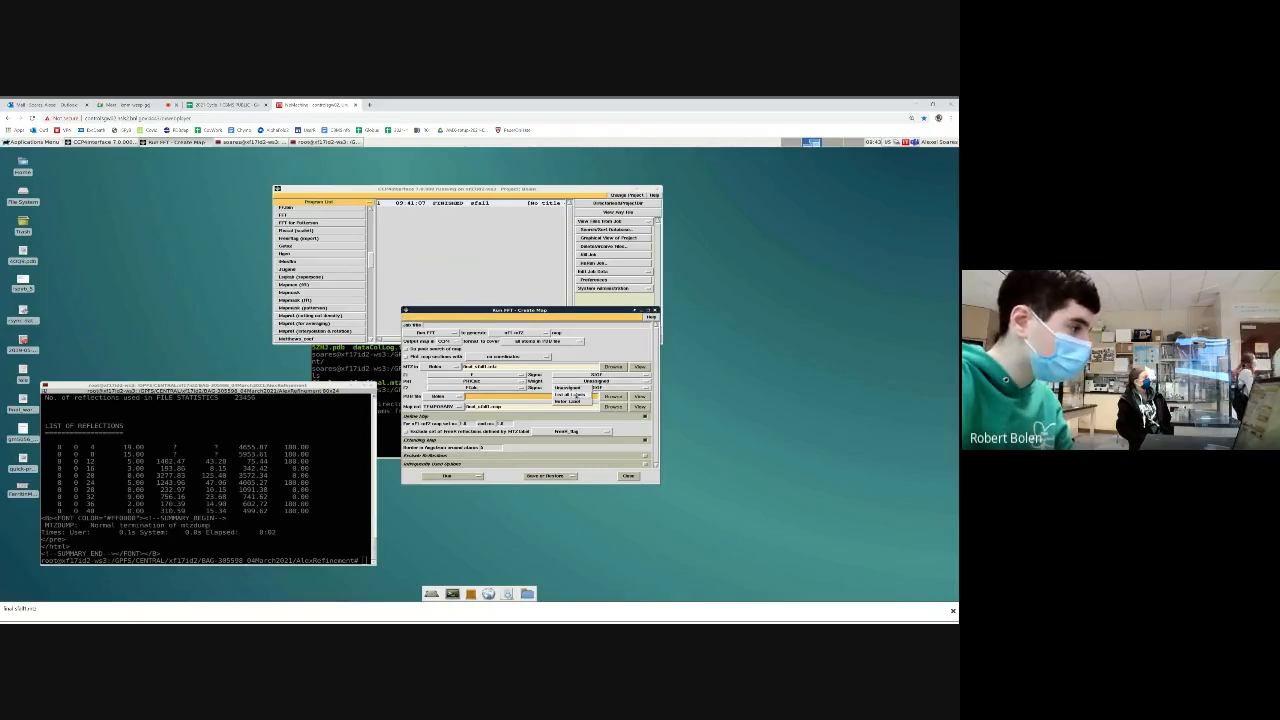
pyautogui.click(568, 401)
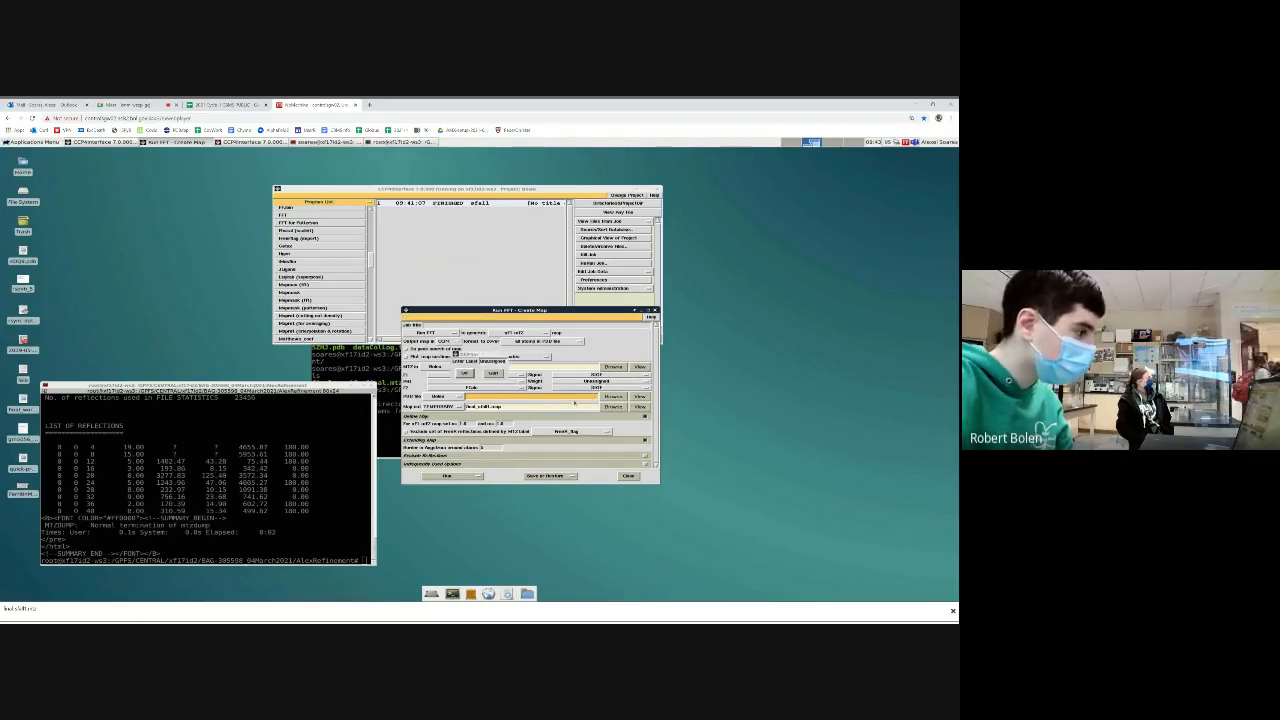
pyautogui.click(494, 374)
pyautogui.click(588, 388)
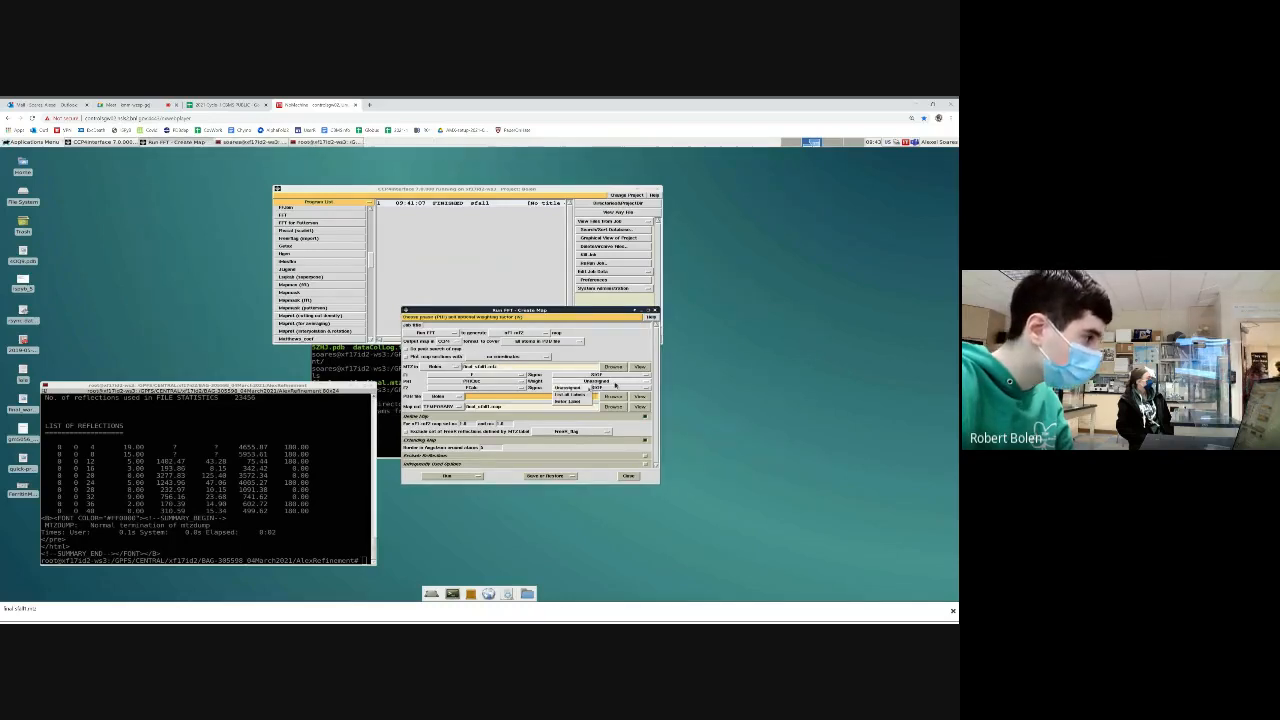
pyautogui.click(567, 396)
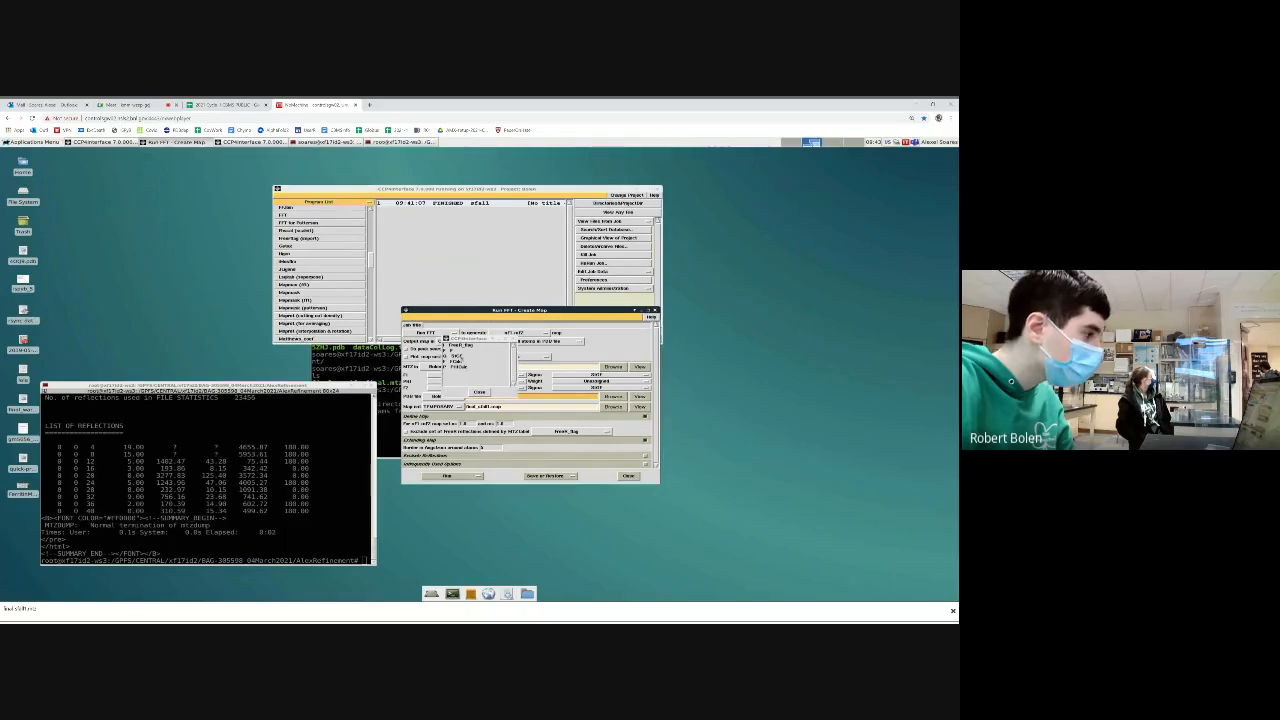
pyautogui.click(479, 392)
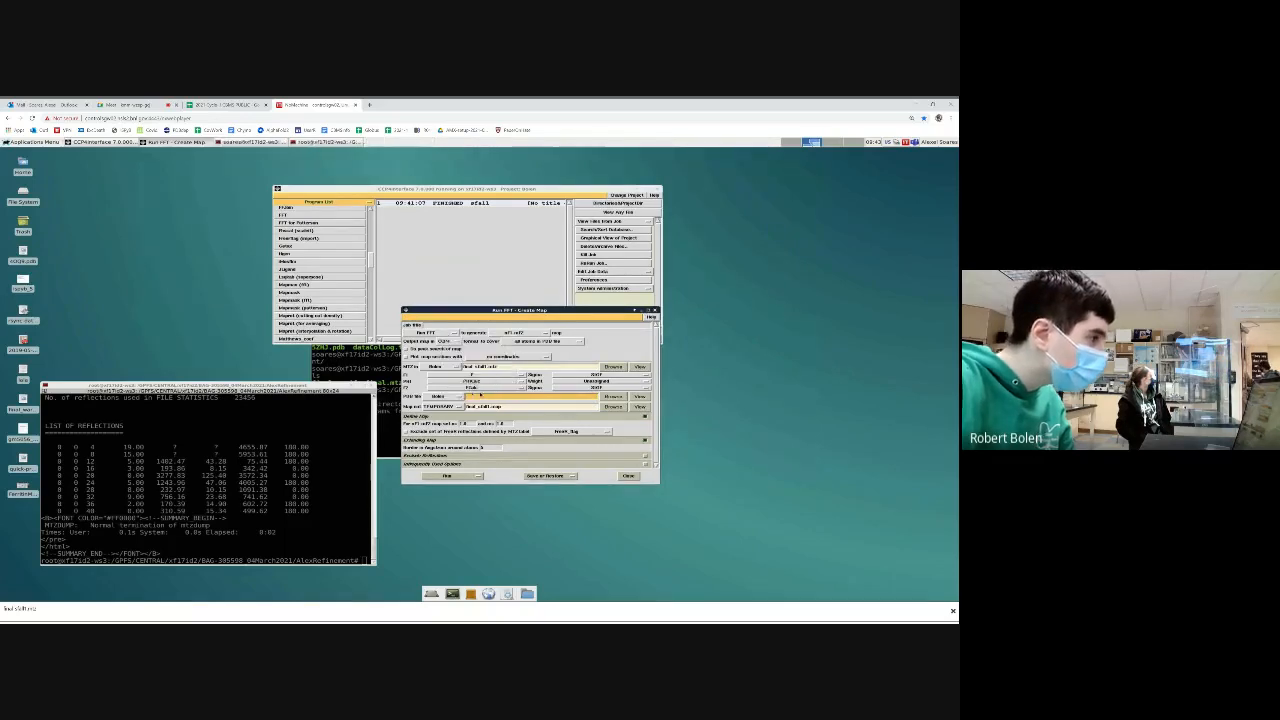
# Load final.pdb as the input coordinate file defining the region covered by the FFT map
pyautogui.click(439, 397)
pyautogui.click(438, 406)
pyautogui.click(612, 396)
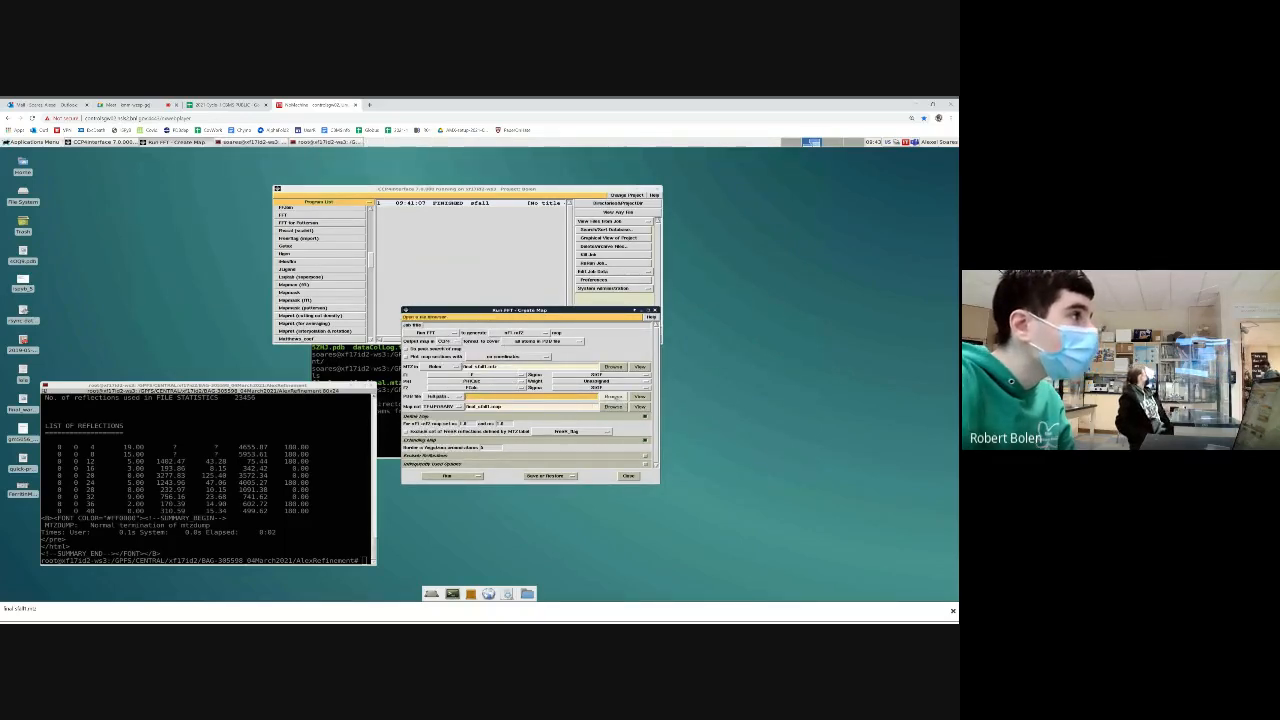
pyautogui.doubleClick(508, 355)
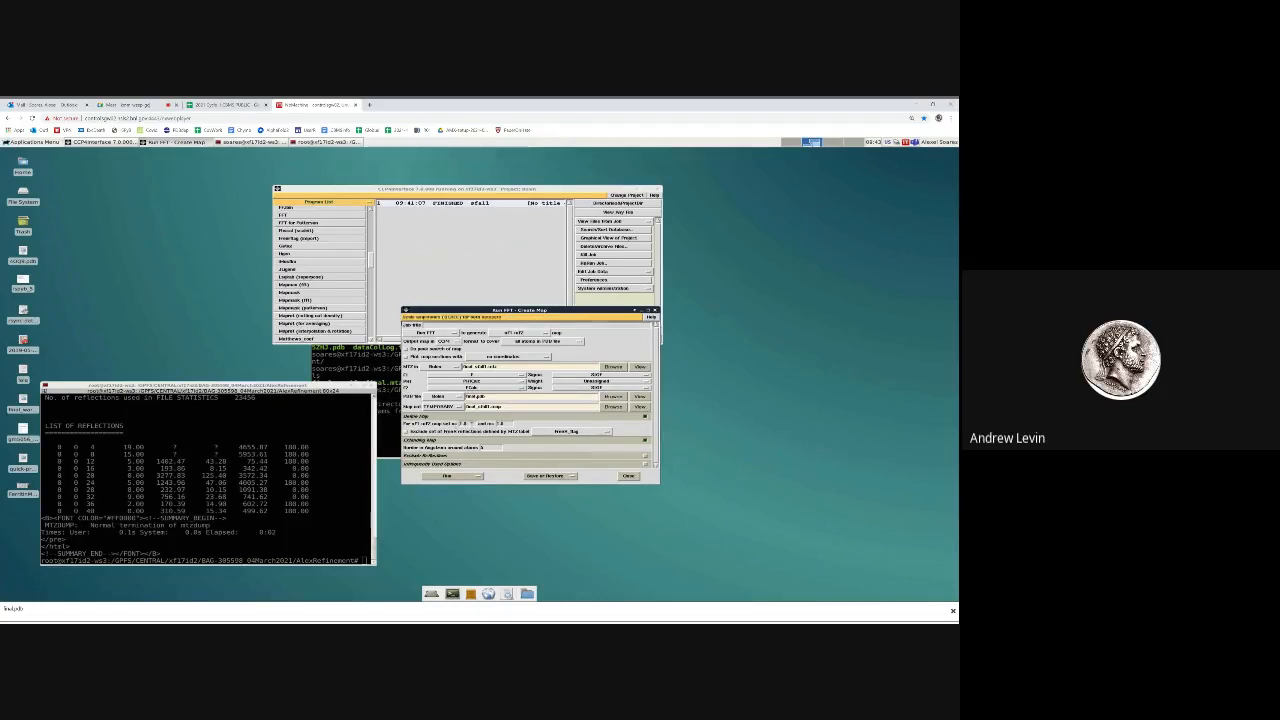
# Go through the nF1-mF2 coefficient fields, run the FFT job immediately and close its task form
pyautogui.click(468, 425)
pyautogui.press('Tab')
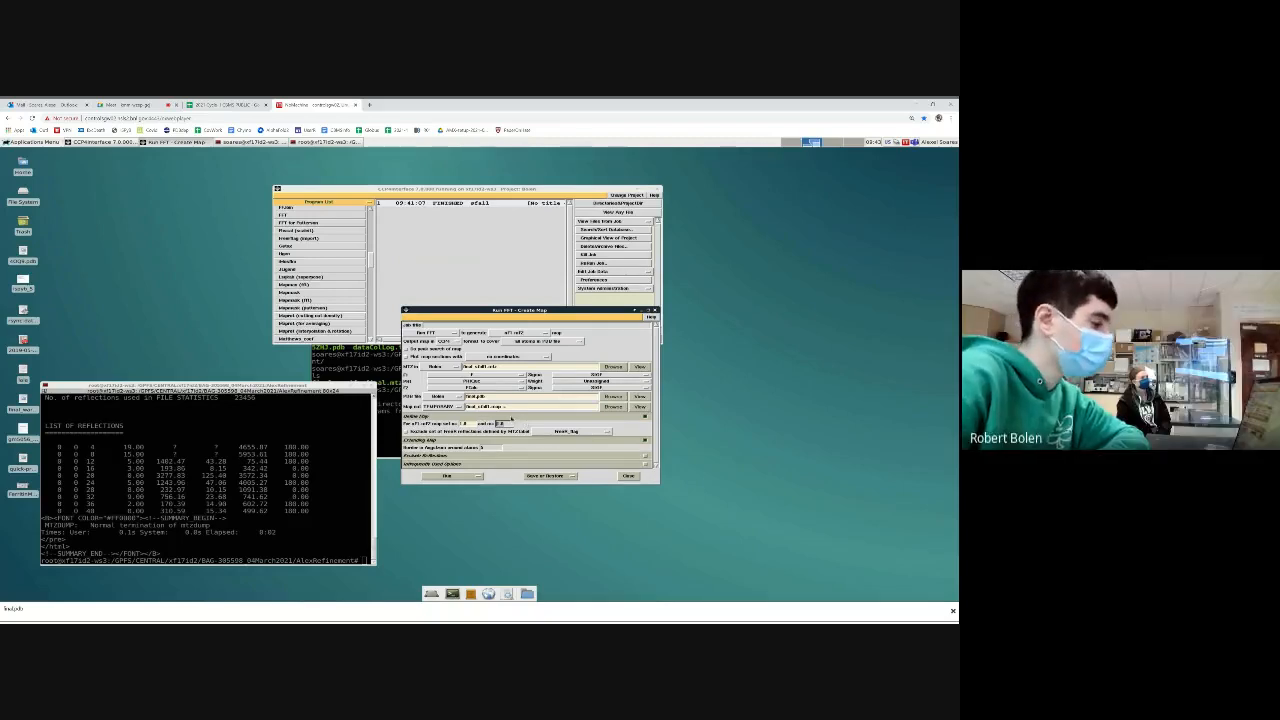
pyautogui.click(447, 476)
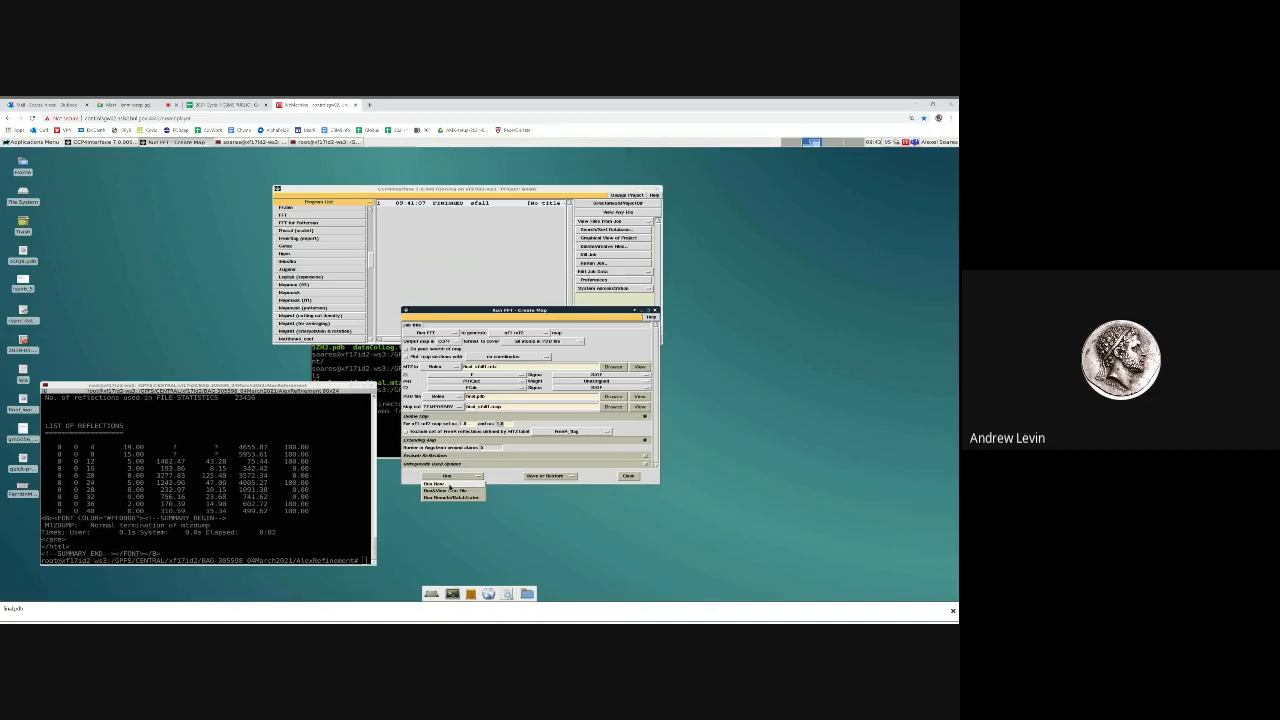
pyautogui.click(449, 484)
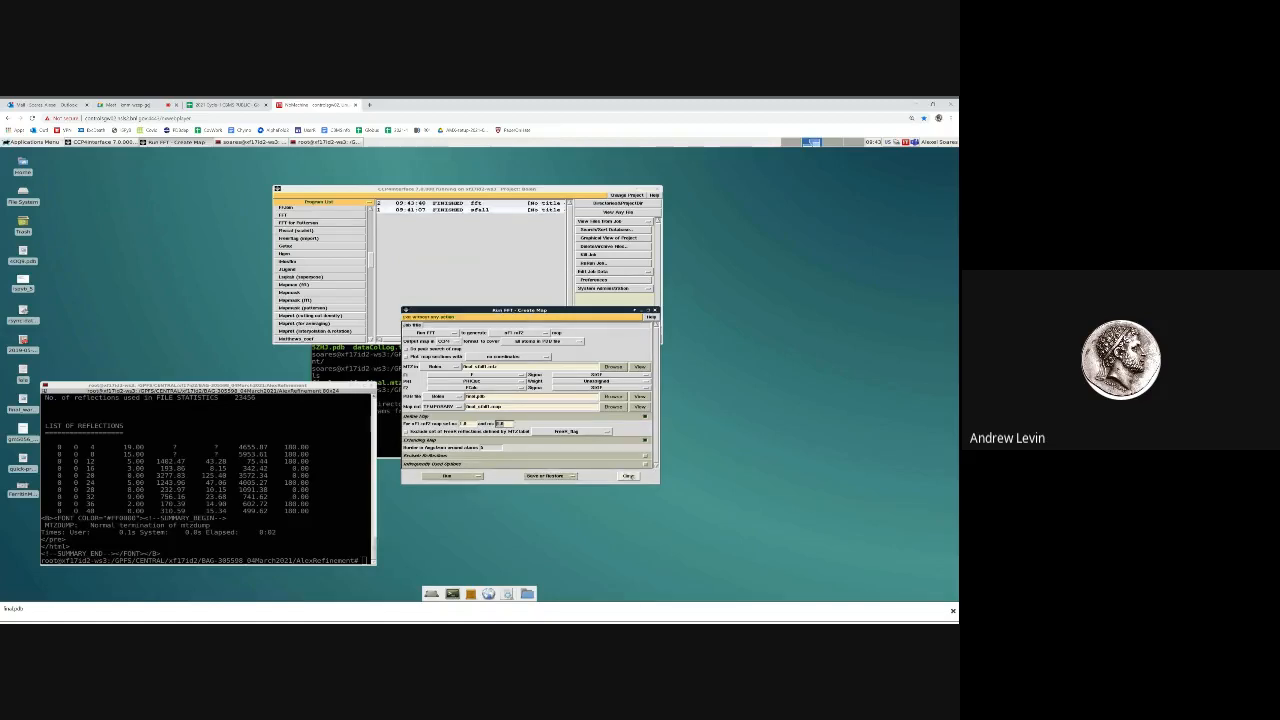
pyautogui.click(628, 476)
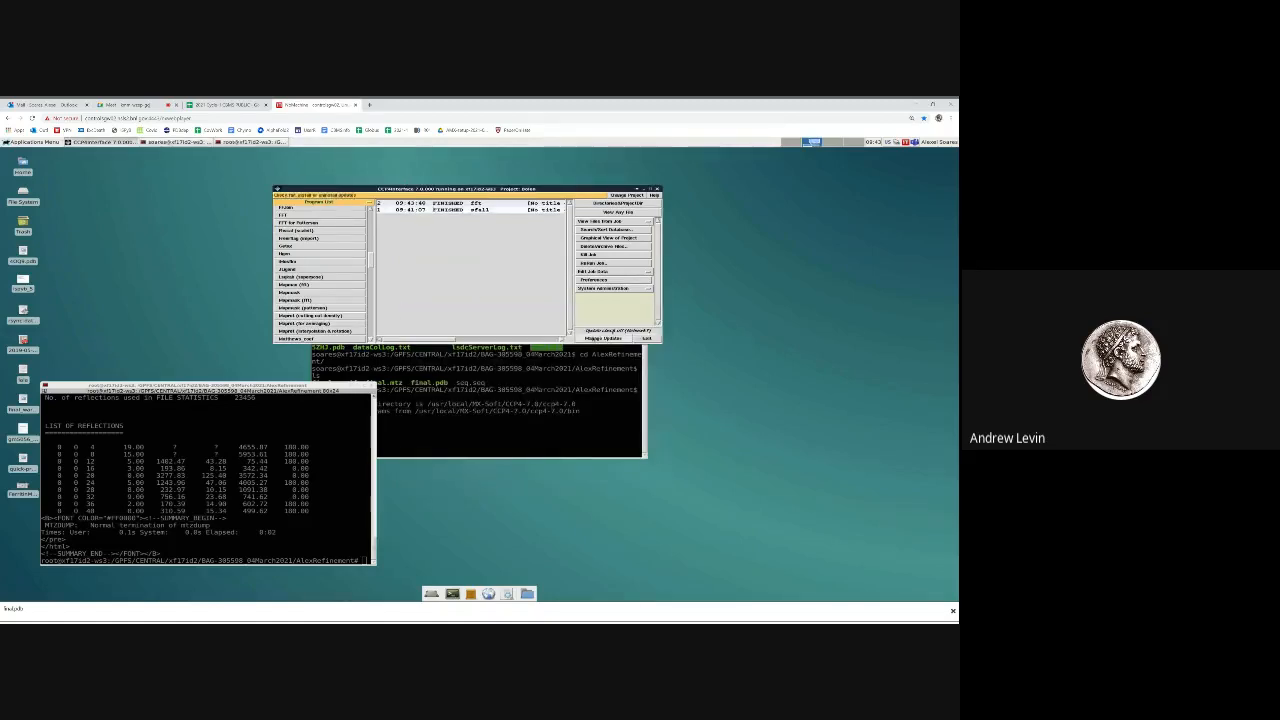
# Exit the CCP4 interface and return to a fresh prompt in the AlexRefinement terminal
pyautogui.click(645, 339)
pyautogui.click(570, 348)
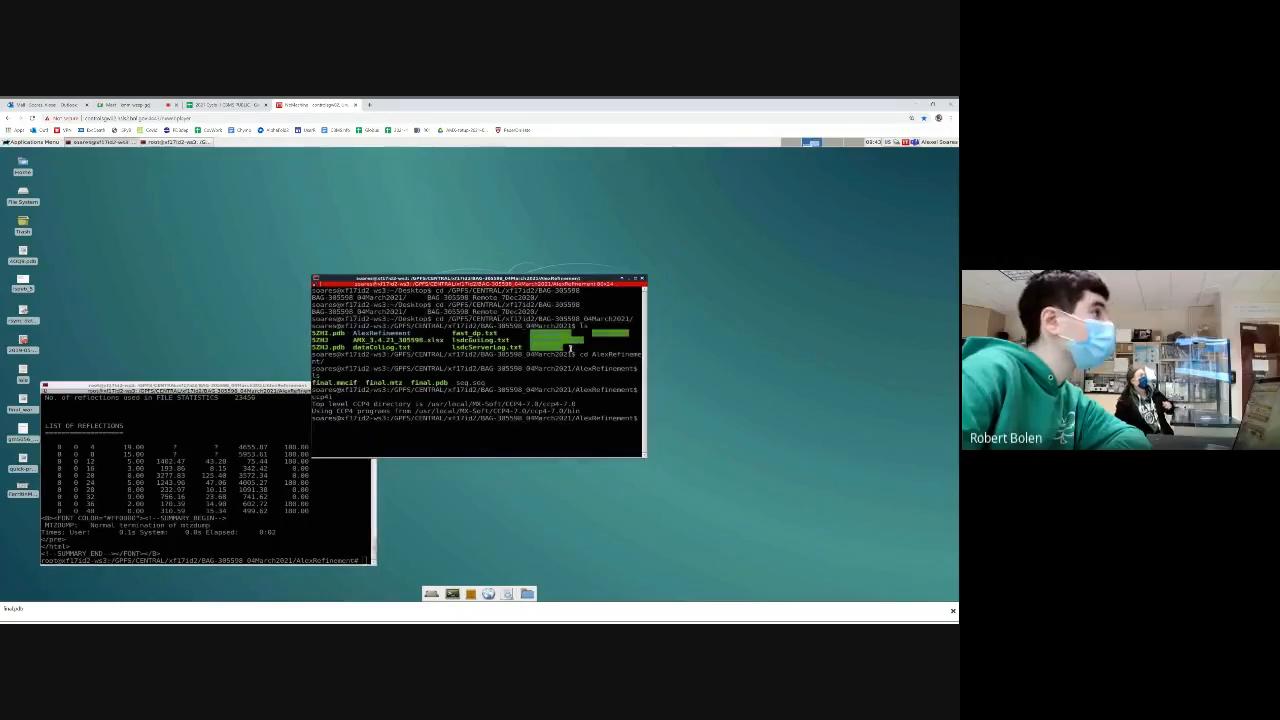
pyautogui.press('Return')
pyautogui.press('Return')
# Start Coot from the terminal with final_sfall1.mtz as the data and final.pdb as the model
pyautogui.write('coot --data')
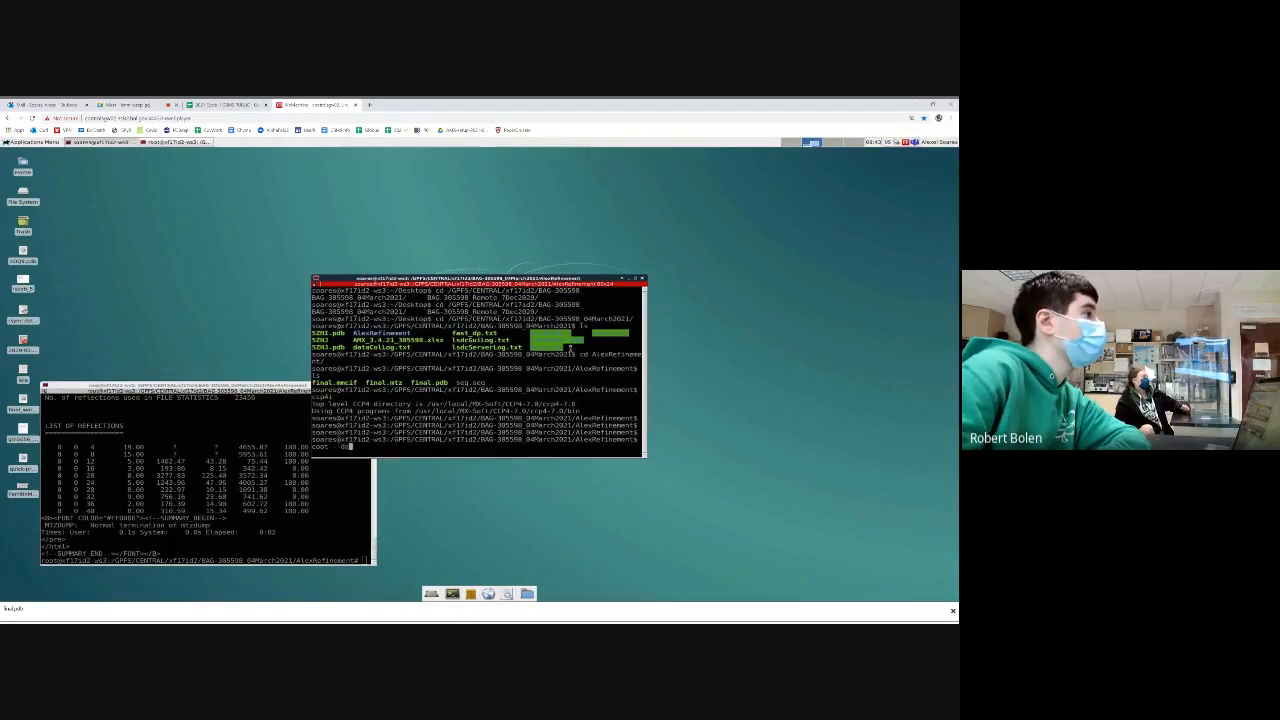
pyautogui.press('BackSpace')
pyautogui.press('BackSpace')
pyautogui.press('BackSpace')
pyautogui.write('ata')
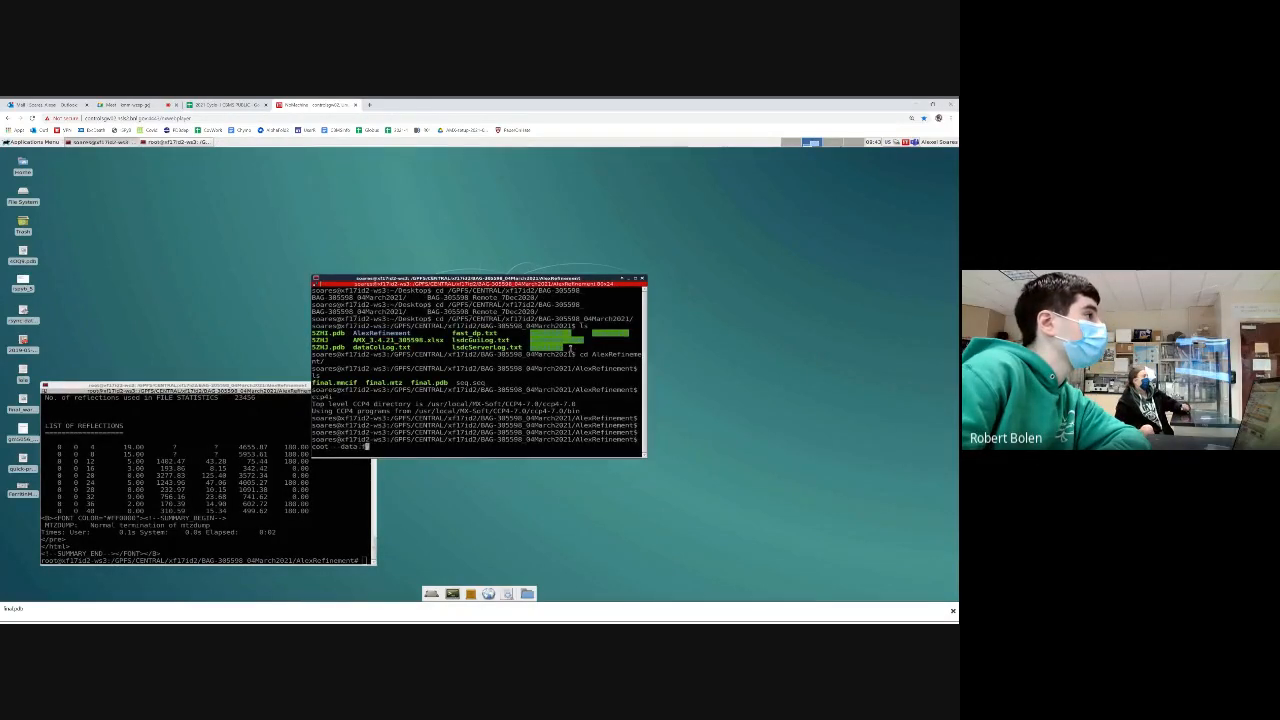
pyautogui.write(' final.m')
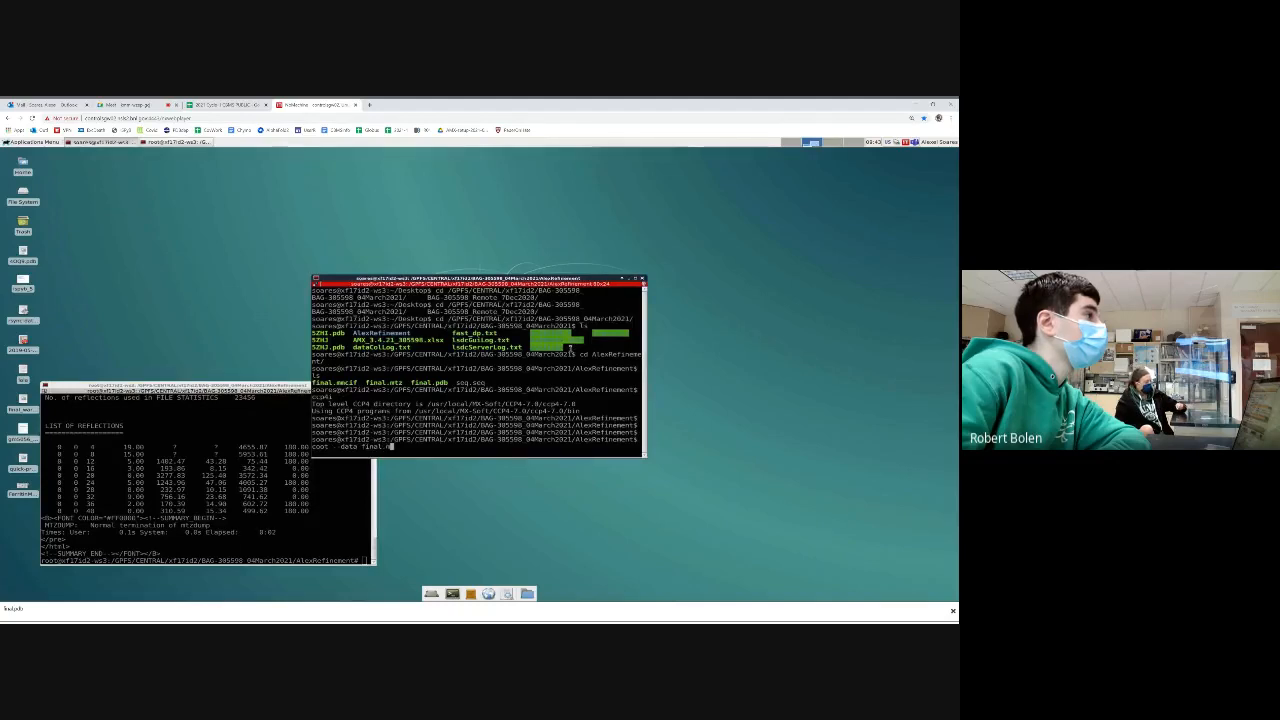
pyautogui.press('BackSpace')
pyautogui.press('BackSpace')
pyautogui.press('Tab')
pyautogui.press('Tab')
pyautogui.press('Tab')
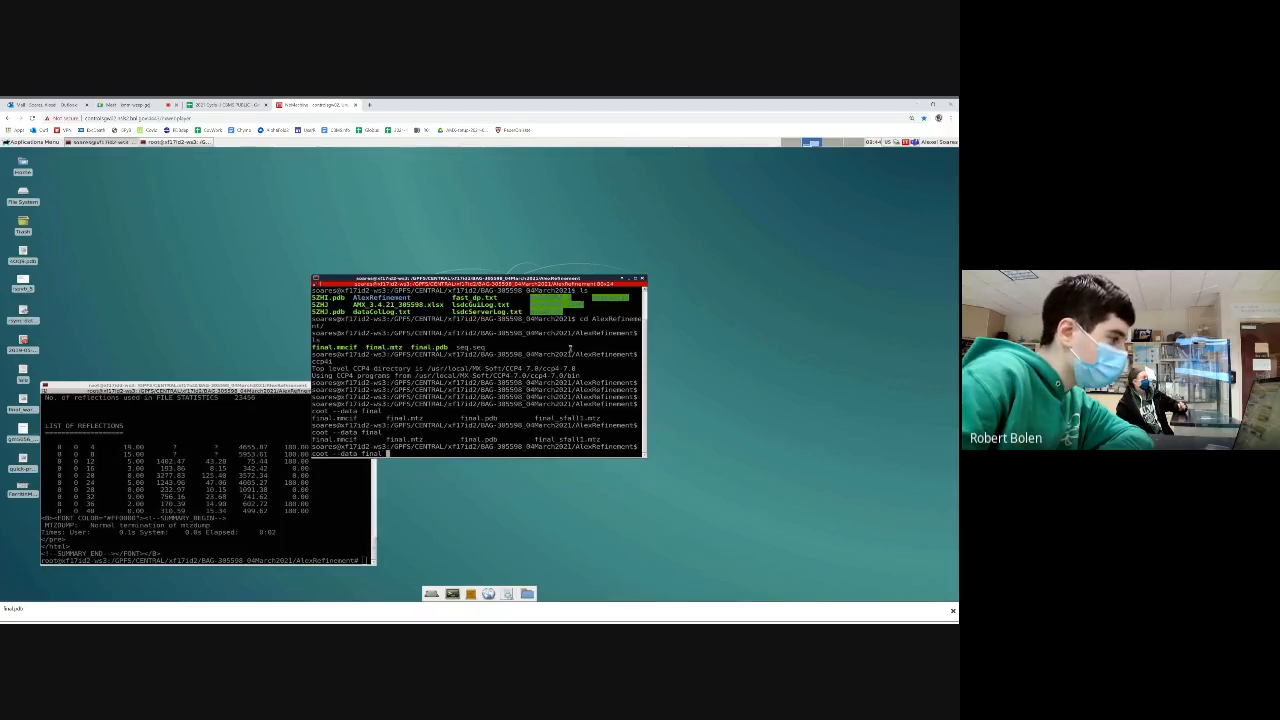
pyautogui.write('_')
pyautogui.press('Tab')
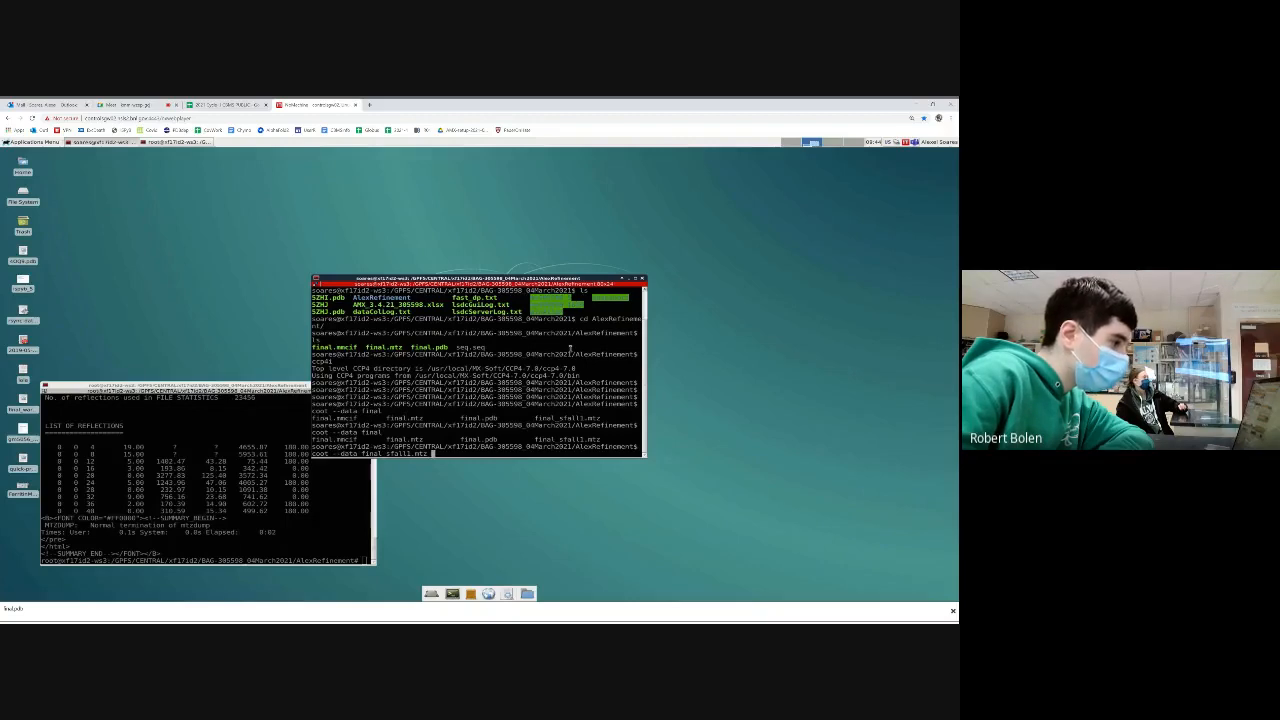
pyautogui.write('del final.pdb')
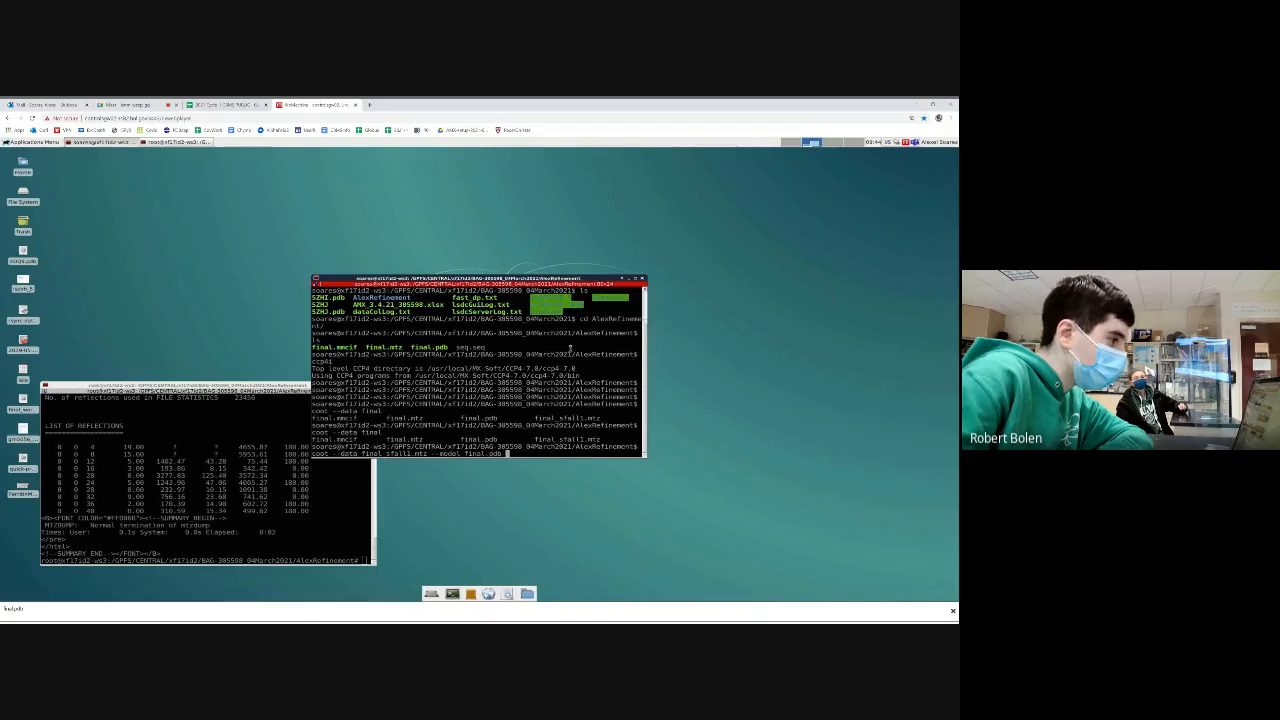
pyautogui.press('Return')
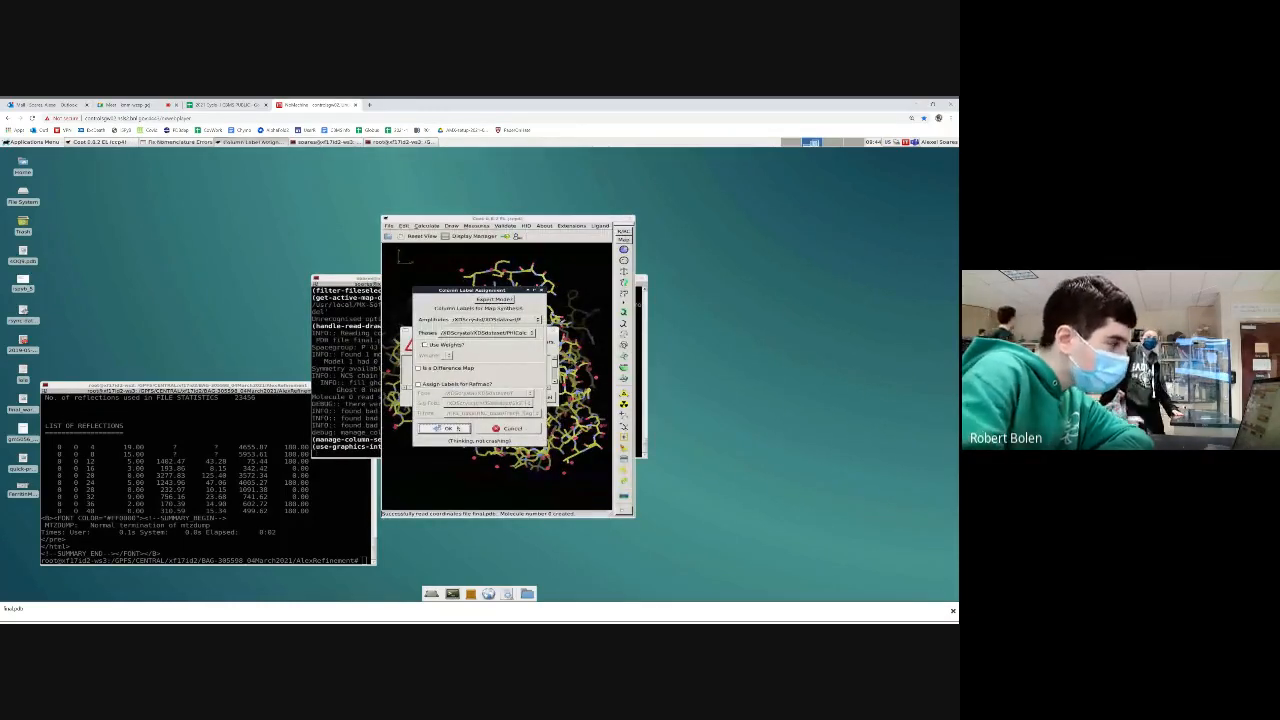
# Accept the F and PHICalc columns for the map, decline the nomenclature corrections and maximize the Coot window
pyautogui.click(457, 428)
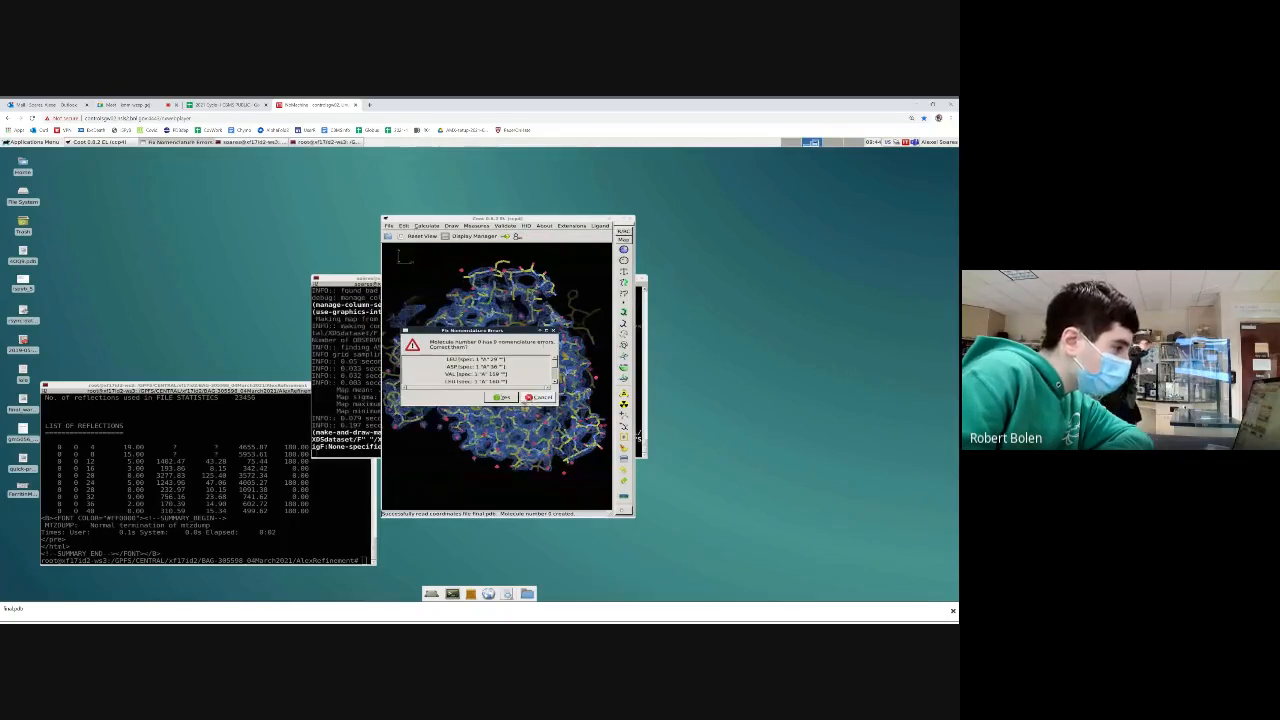
pyautogui.click(538, 397)
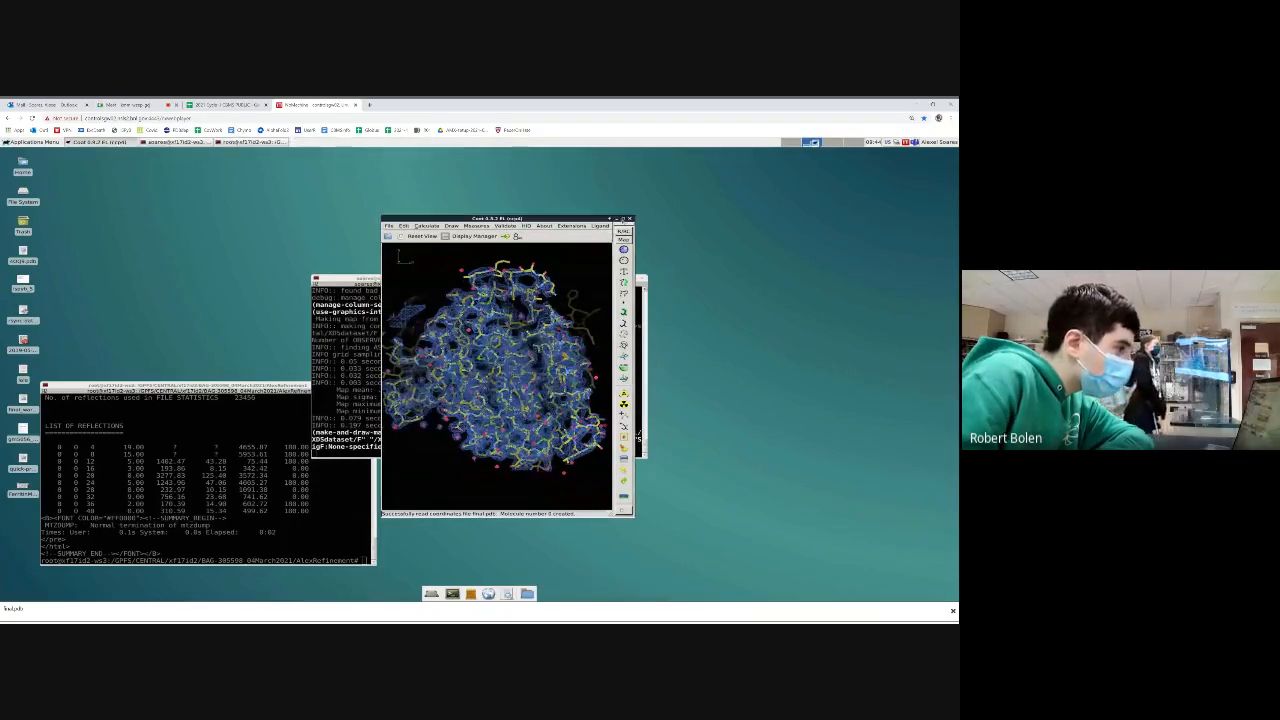
pyautogui.click(622, 218)
# Examine the electron density around the model and the list of loaded maps and molecules, and exit Coot
pyautogui.moveTo(360, 282); pyautogui.dragTo(337, 258)
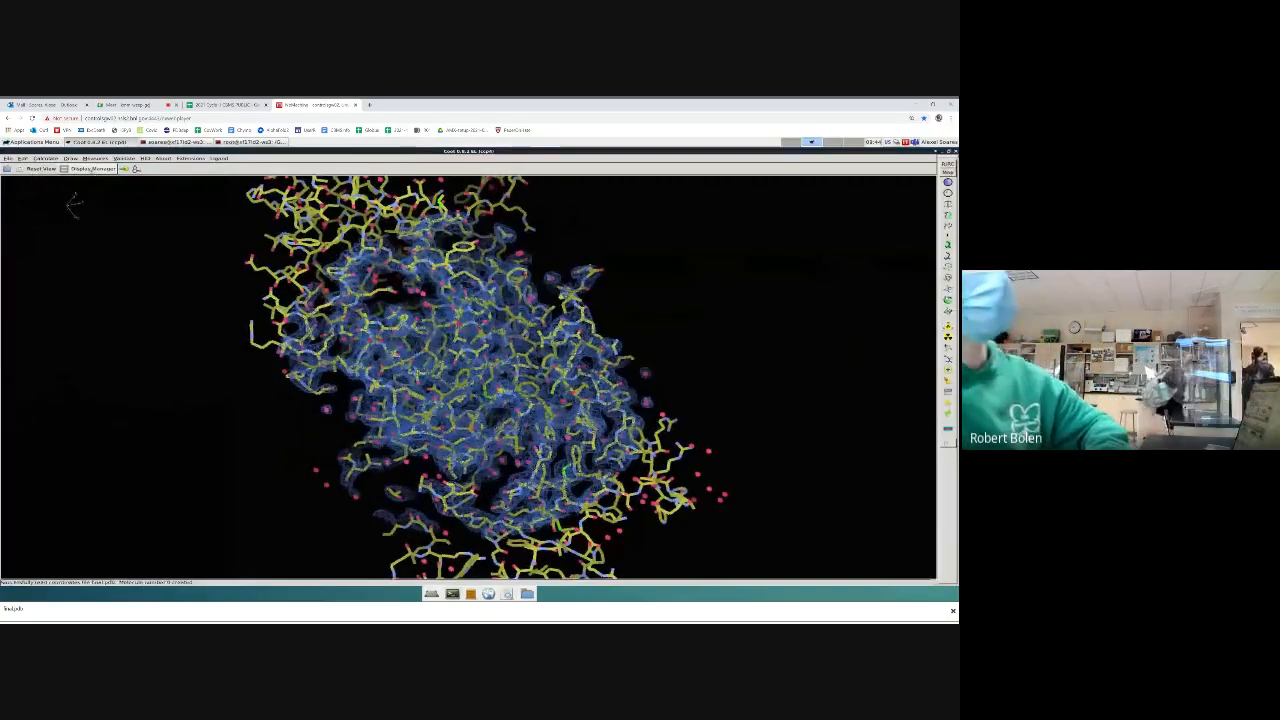
pyautogui.click(92, 168)
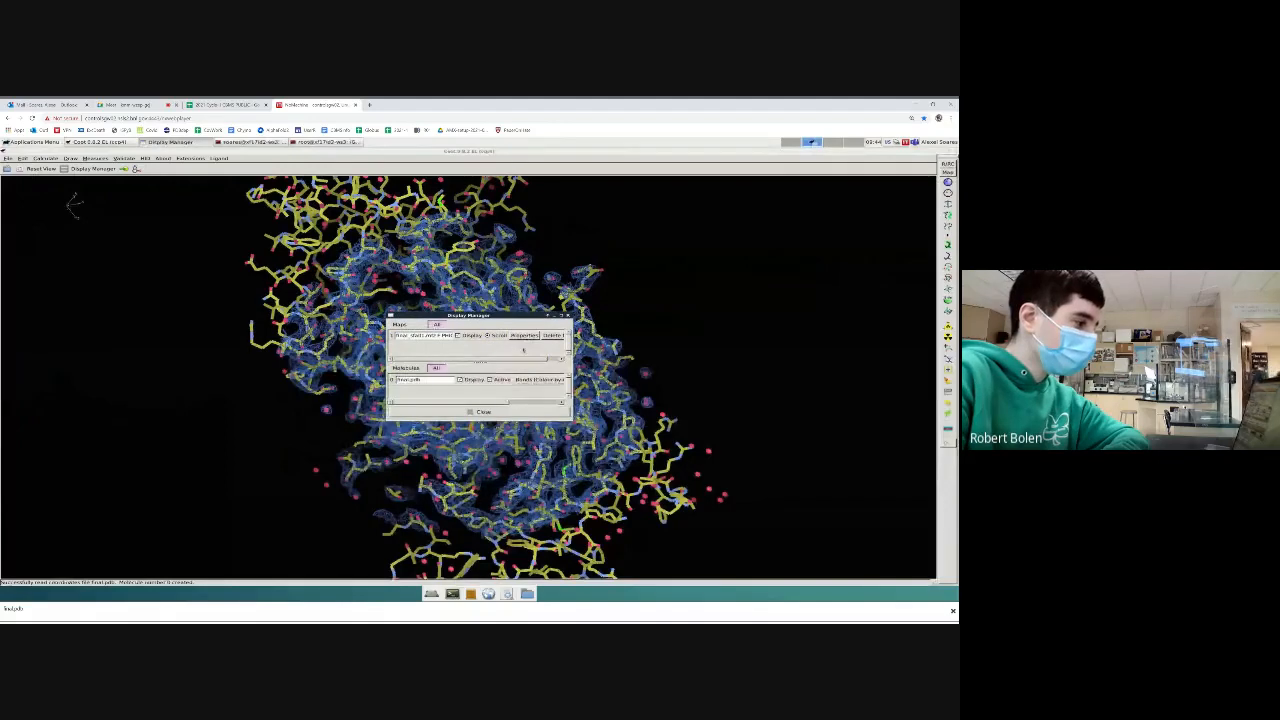
pyautogui.click(480, 411)
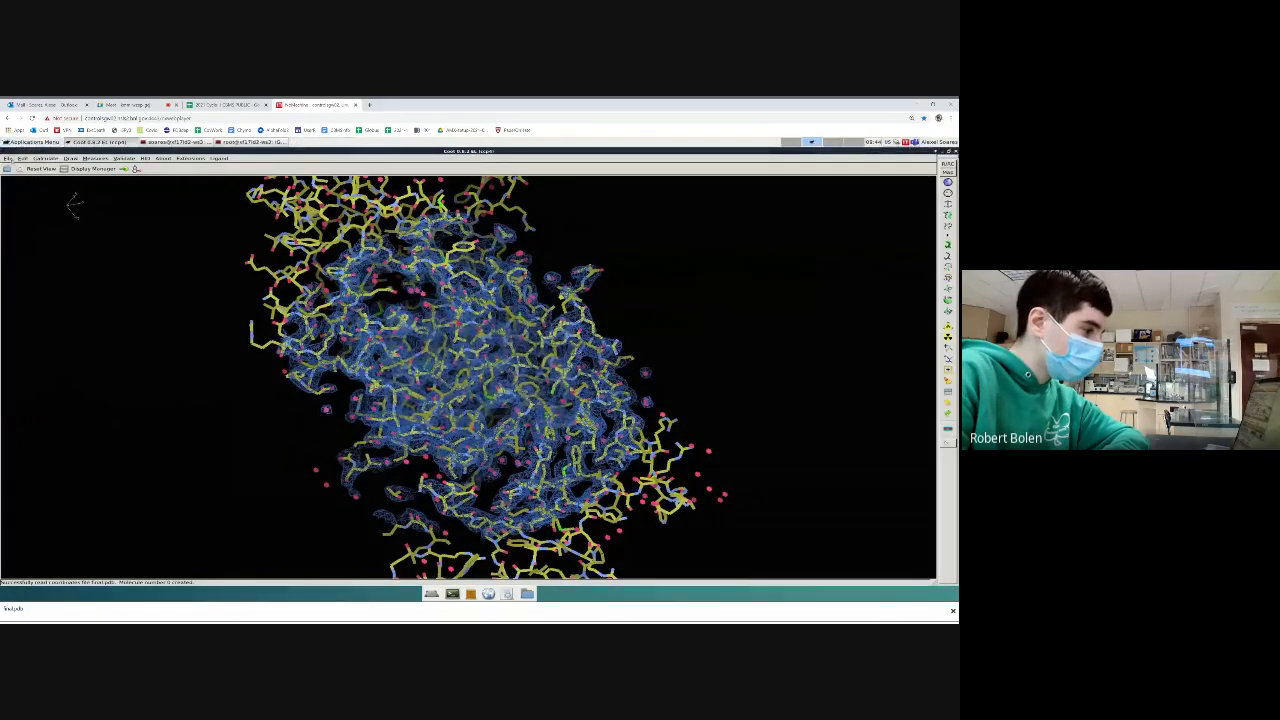
pyautogui.click(8, 158)
pyautogui.click(35, 301)
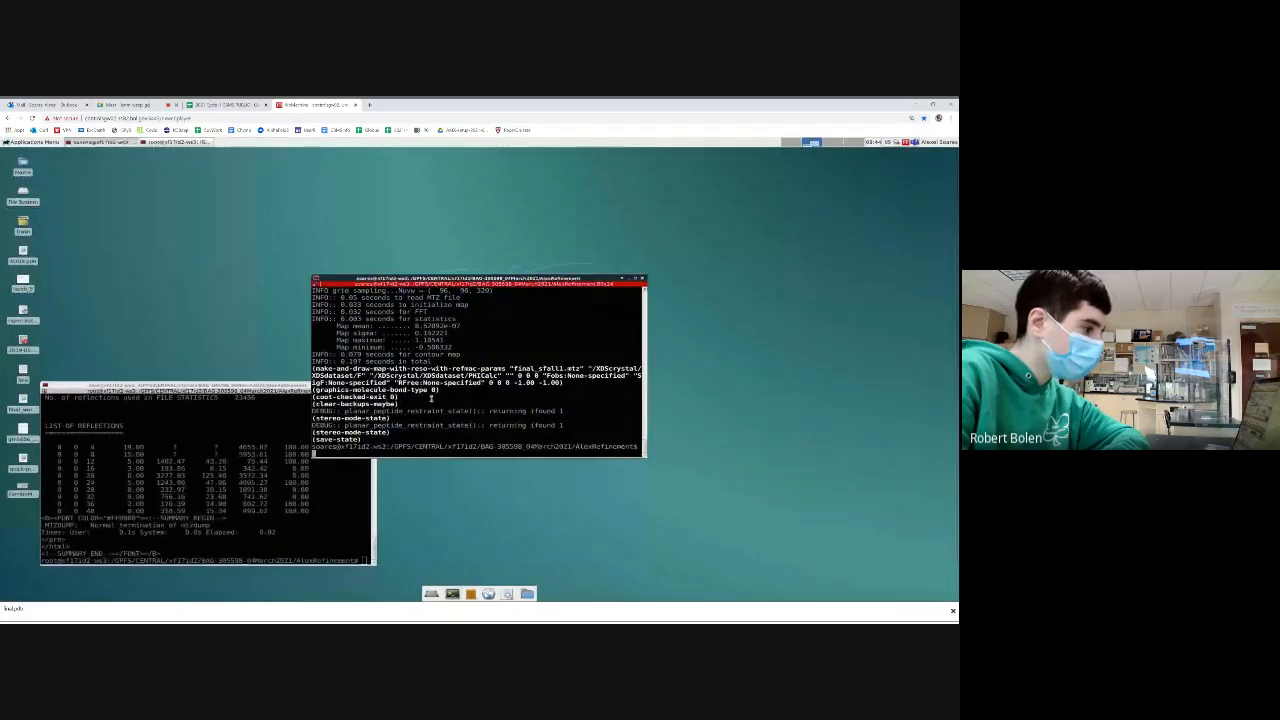
# Launch the CCP4 interface from the terminal with ccp4i
pyautogui.press('Return')
pyautogui.press('Return')
pyautogui.press('Return')
pyautogui.write('ccp4i')
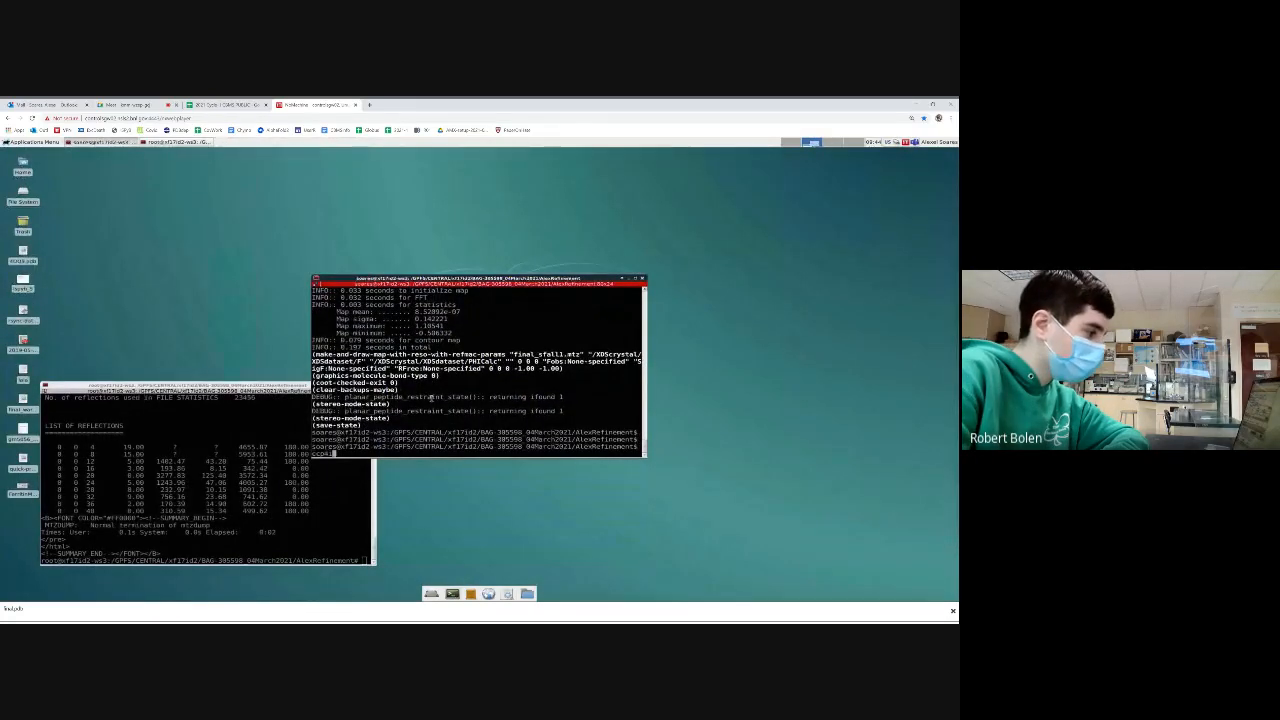
pyautogui.press('Return')
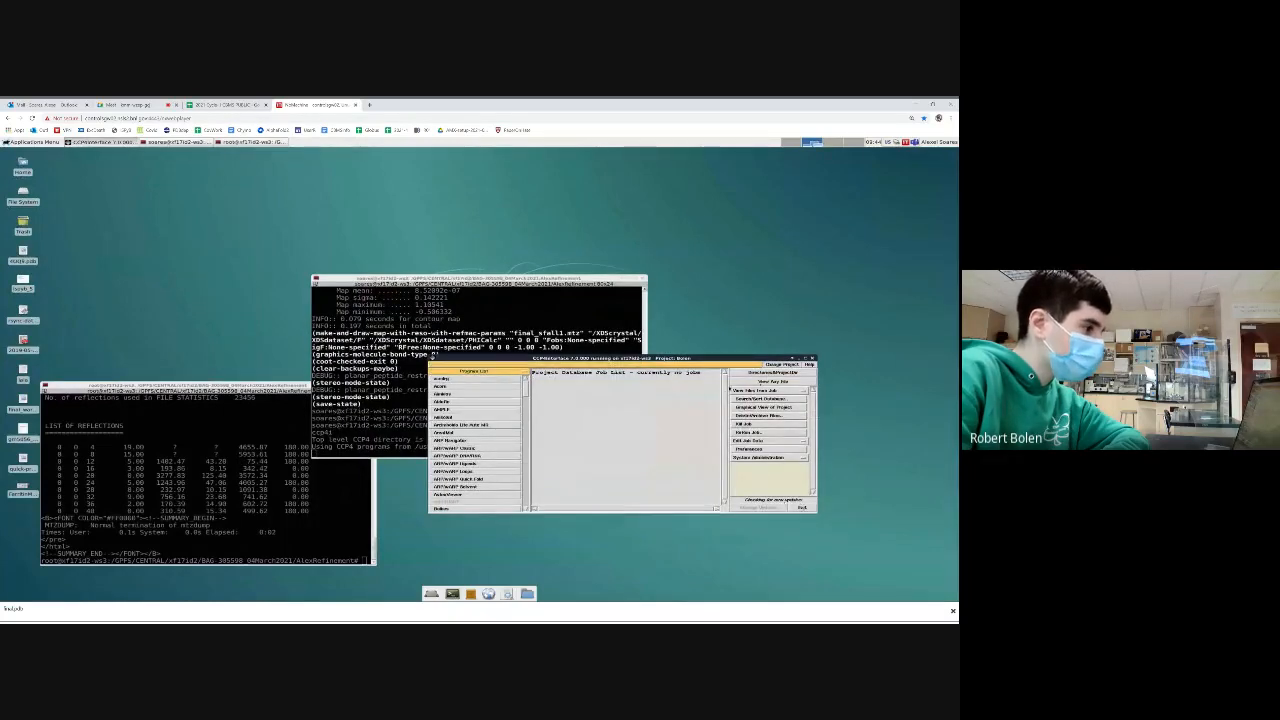
# Try to switch the CCP4 interface to another project and exit it
pyautogui.click(781, 364)
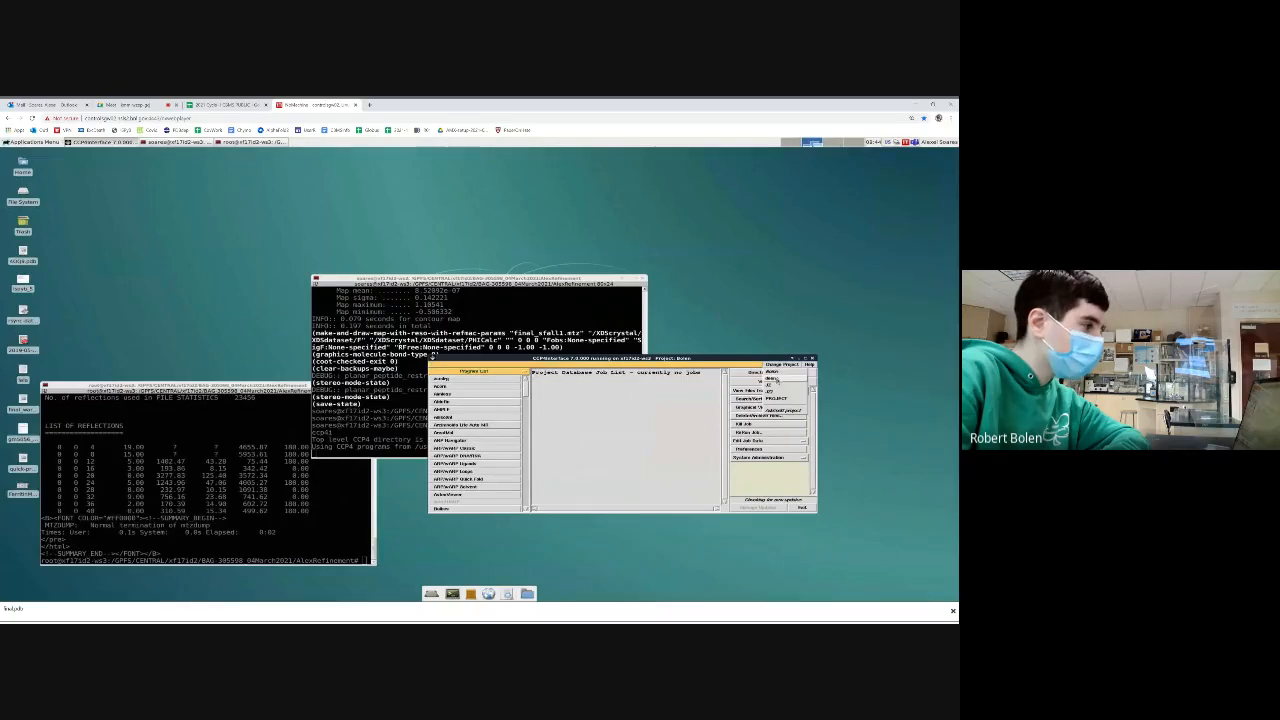
pyautogui.click(772, 377)
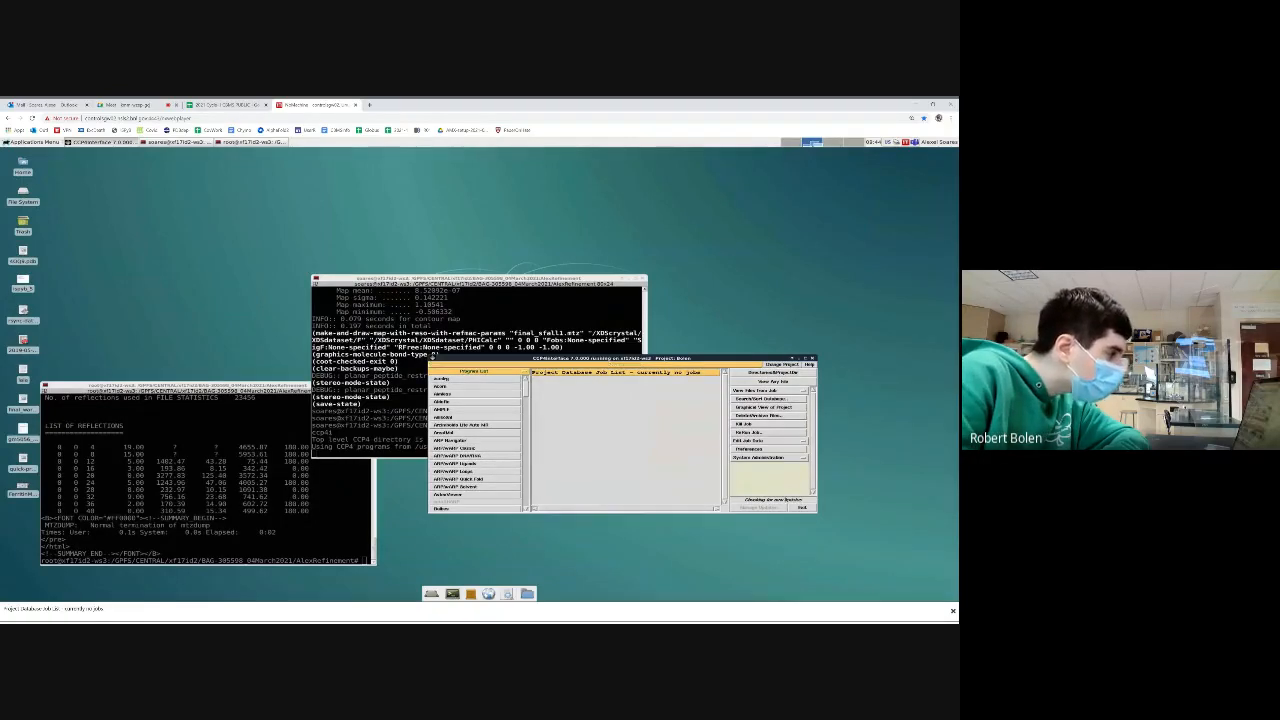
pyautogui.click(803, 508)
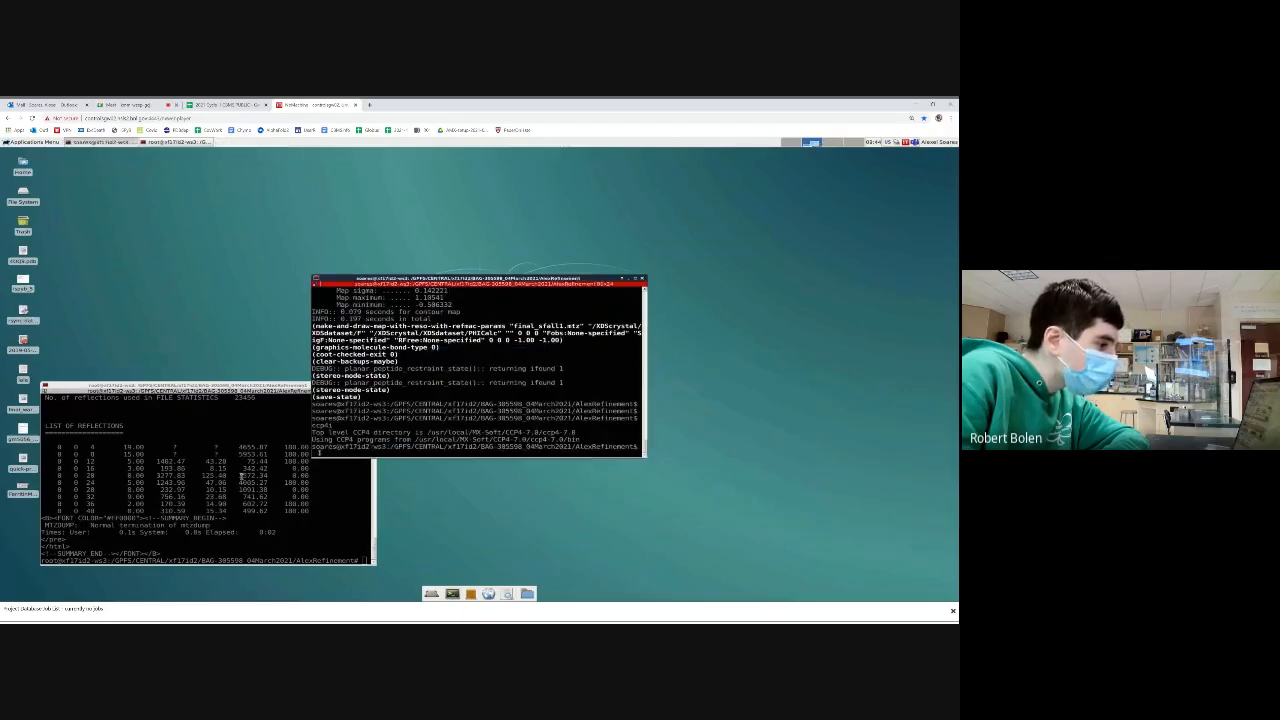
# List the files in the AlexRefinement folder with ls, and list them in detail by modification time with ls -ltr
pyautogui.press('Return')
pyautogui.press('Return')
pyautogui.press('Return')
pyautogui.press('Return')
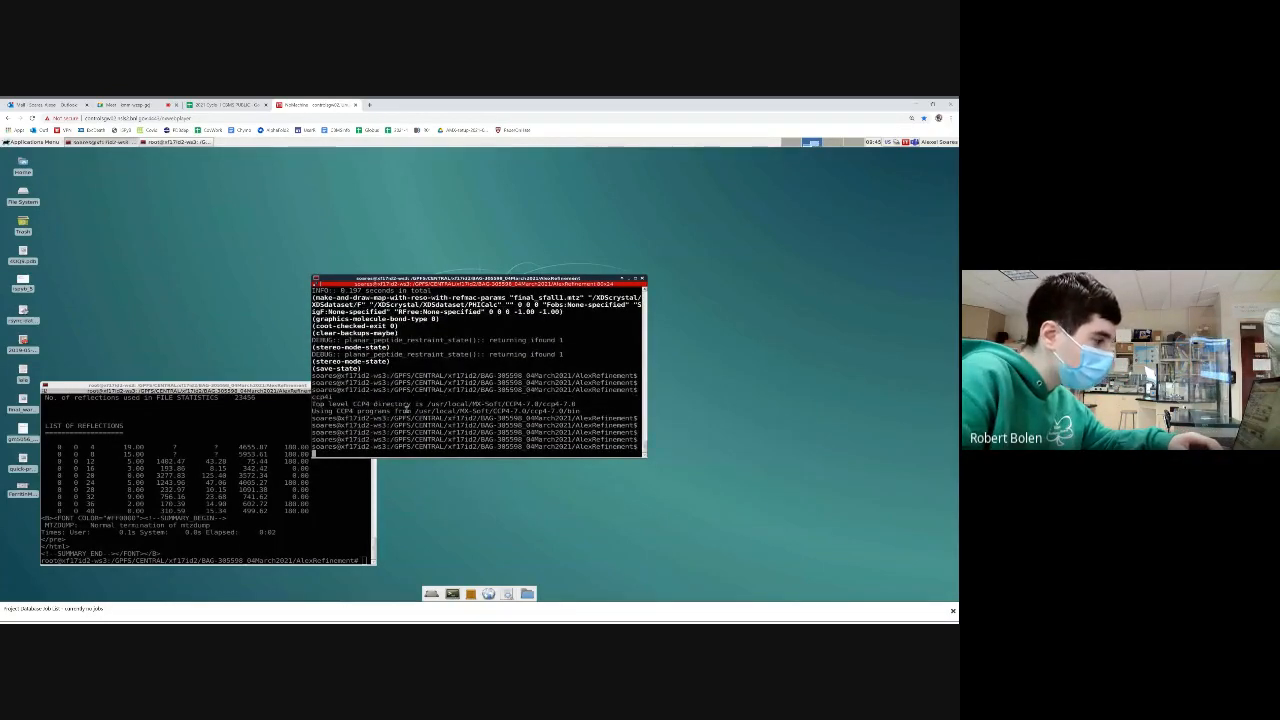
pyautogui.write('ls')
pyautogui.press('Return')
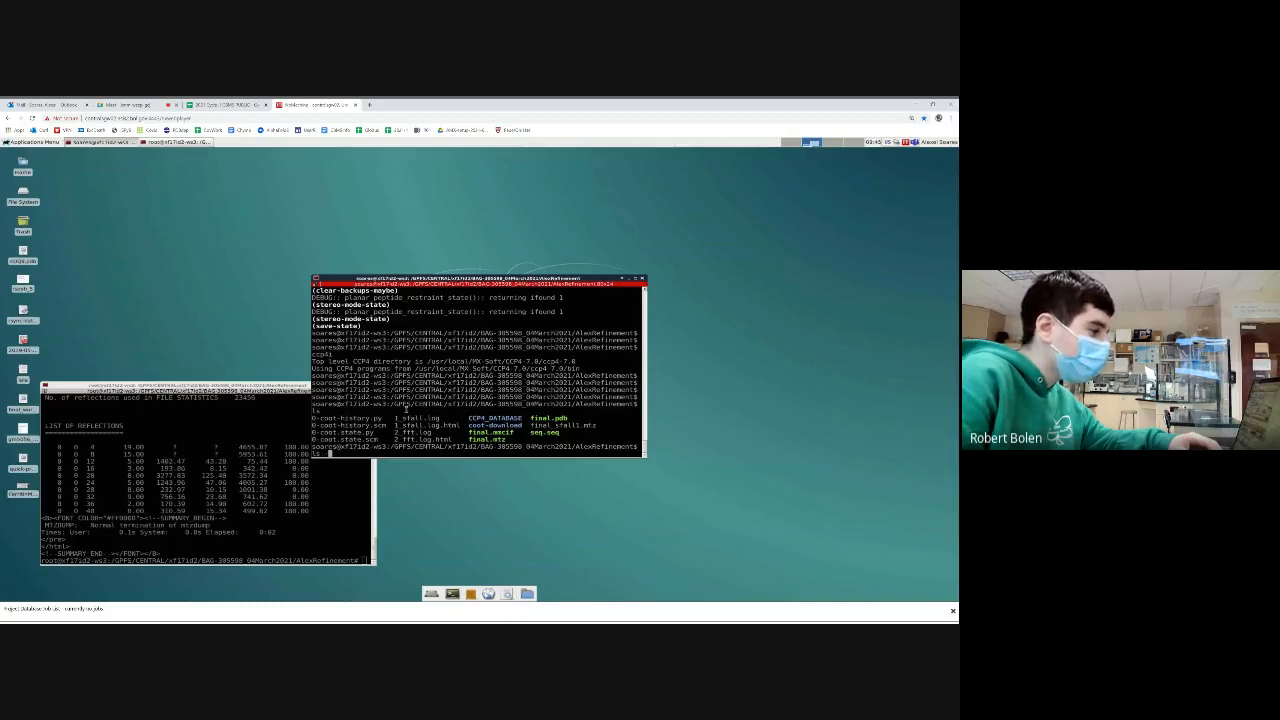
pyautogui.write('tr')
pyautogui.press('Return')
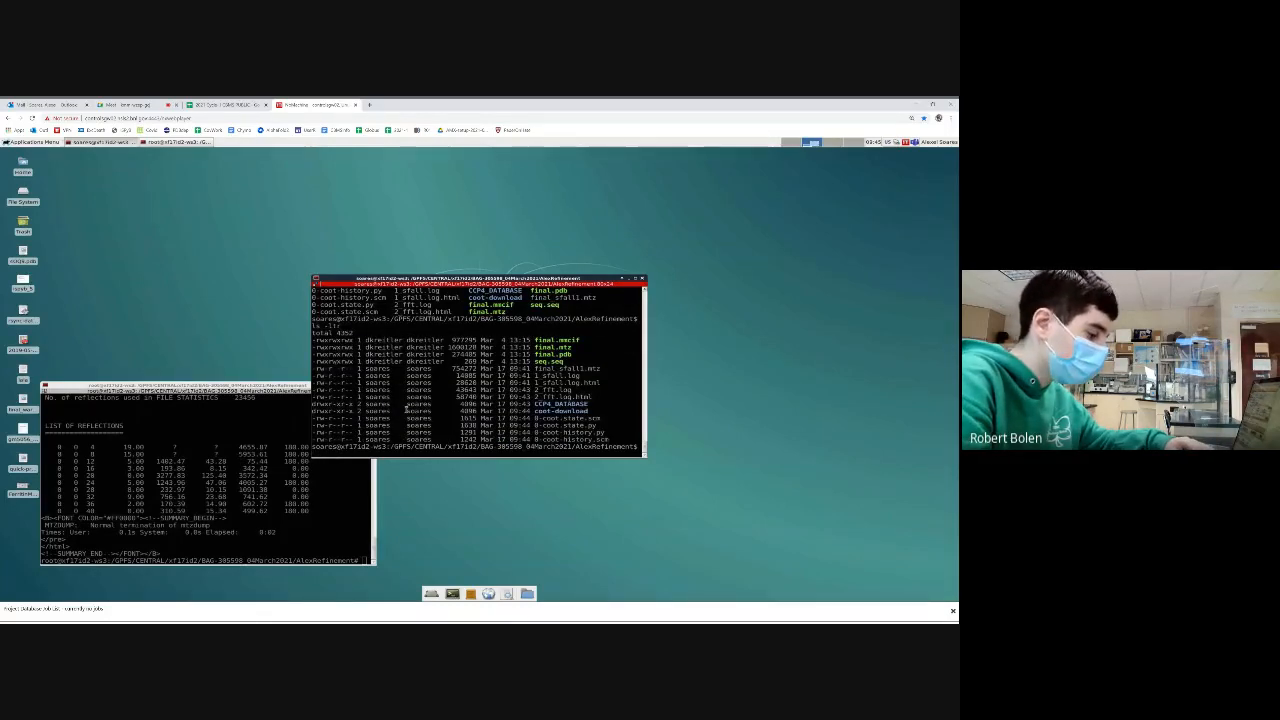
# Reopen the CCP4 interface by running ccp4i from the AlexRefinement folder
pyautogui.write('ccp')
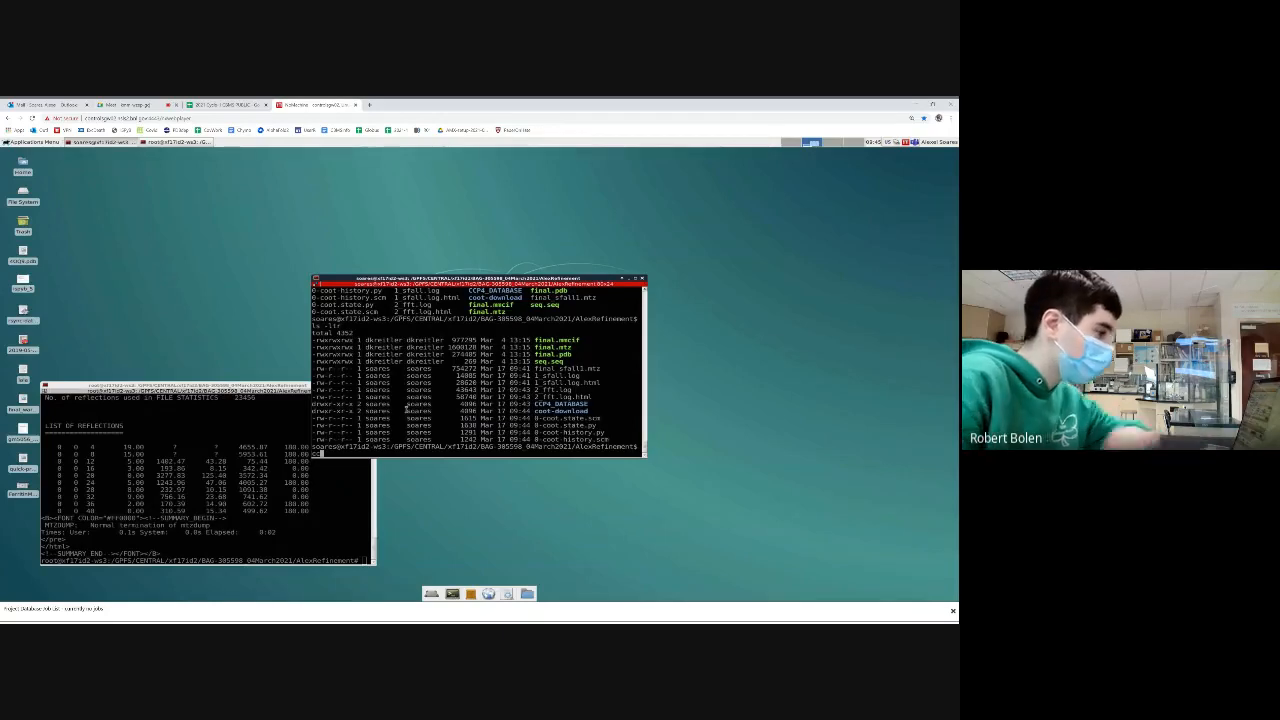
pyautogui.write('4i')
pyautogui.press('Return')
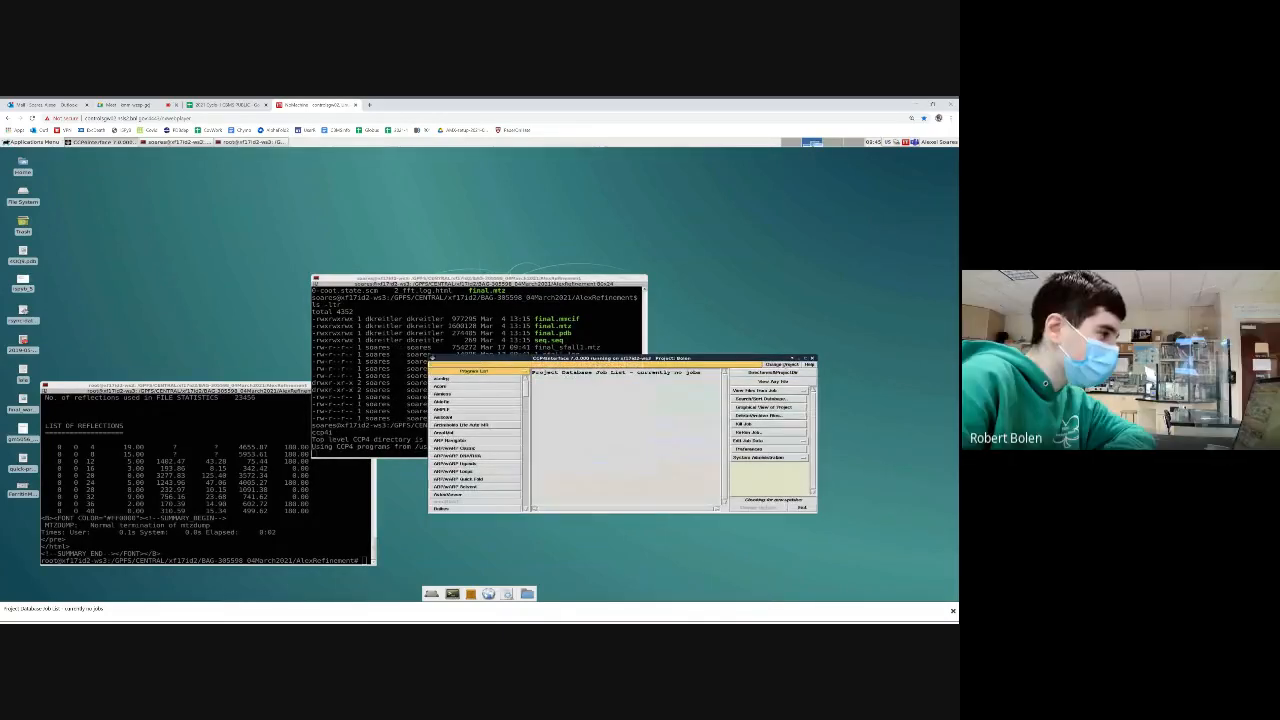
# Look through the CCP4 interface's project choices and program list, and exit the interface to return to the terminal prompt
pyautogui.click(783, 364)
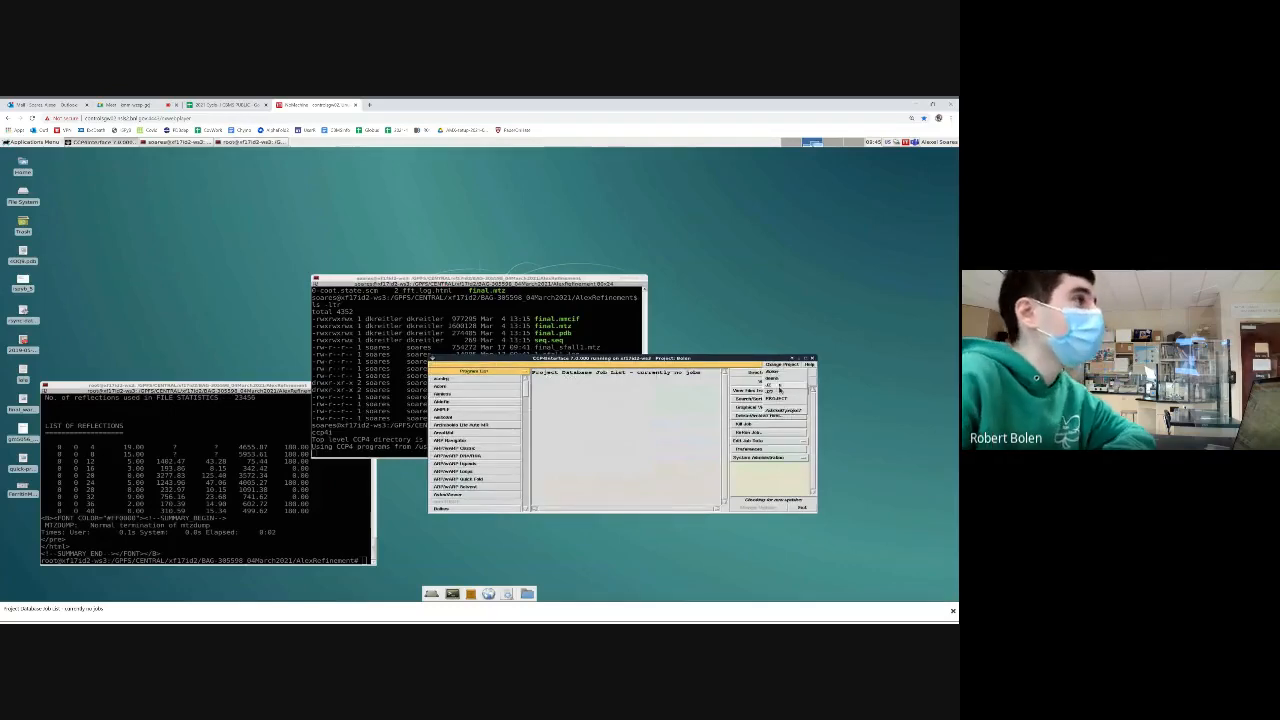
pyautogui.click(783, 365)
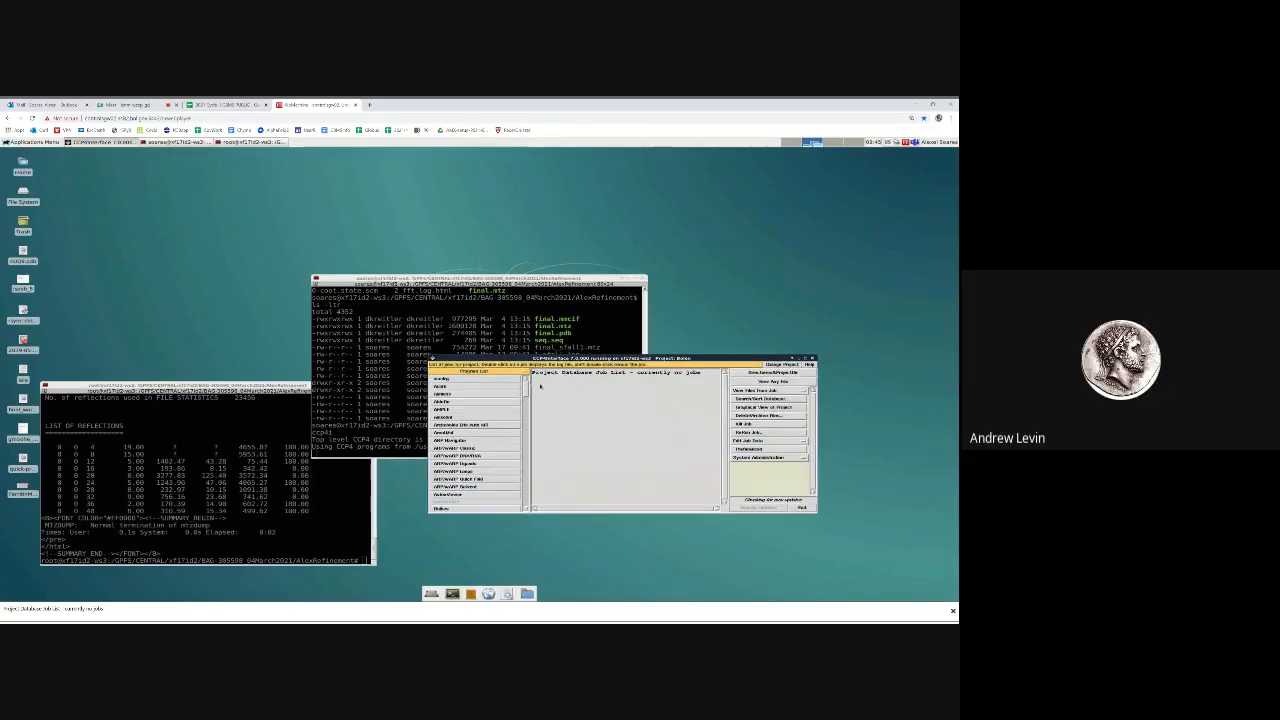
pyautogui.moveTo(525, 389); pyautogui.dragTo(523, 500)
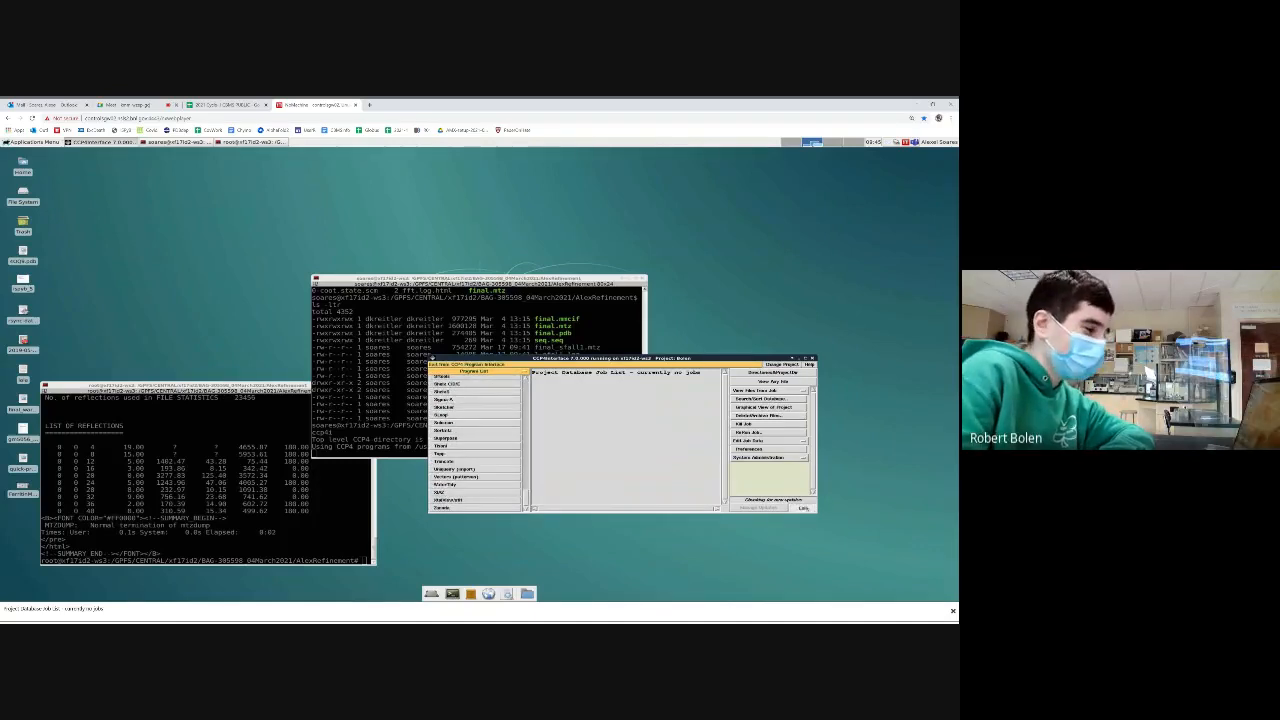
pyautogui.click(803, 508)
pyautogui.press('Return')
pyautogui.press('Return')
pyautogui.press('Return')
pyautogui.press('Return')
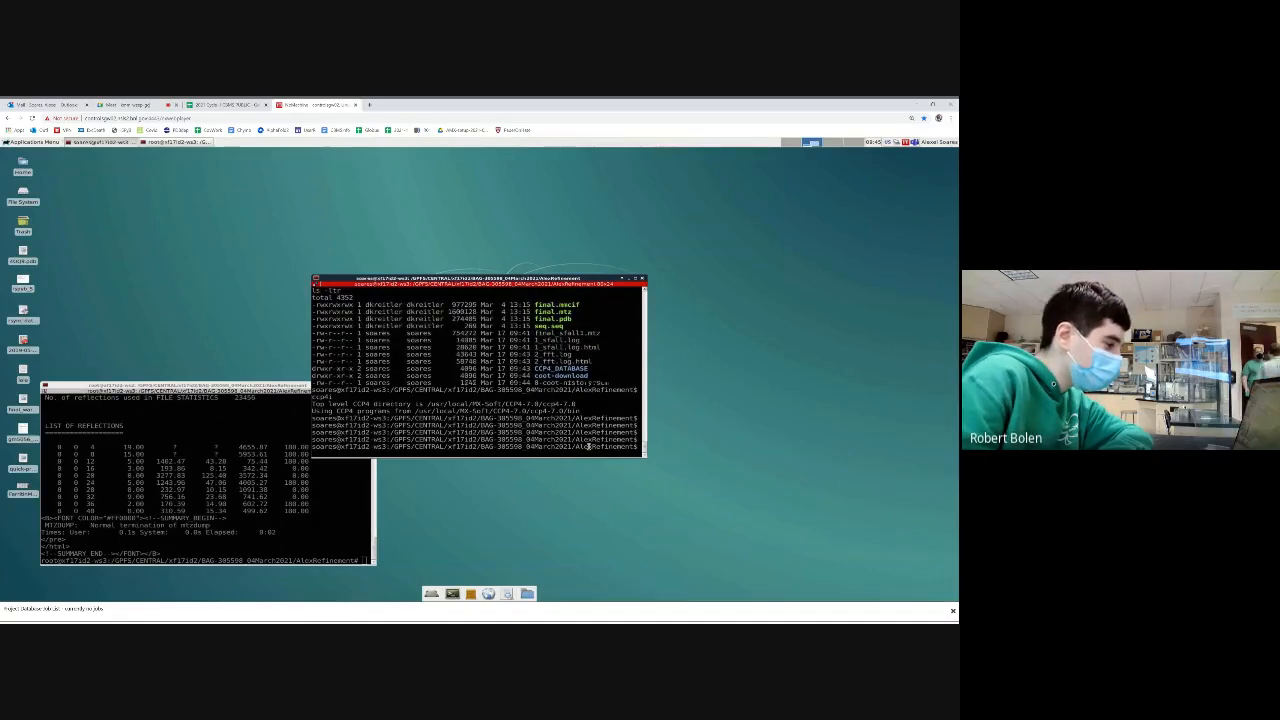
# Review the ls and ls -ltr listings of the AlexRefinement folder in the terminal
pyautogui.write('ls')
pyautogui.press('Return')
pyautogui.write('ls -ltr')
pyautogui.press('Return')
pyautogui.scroll(3, 588, 446)
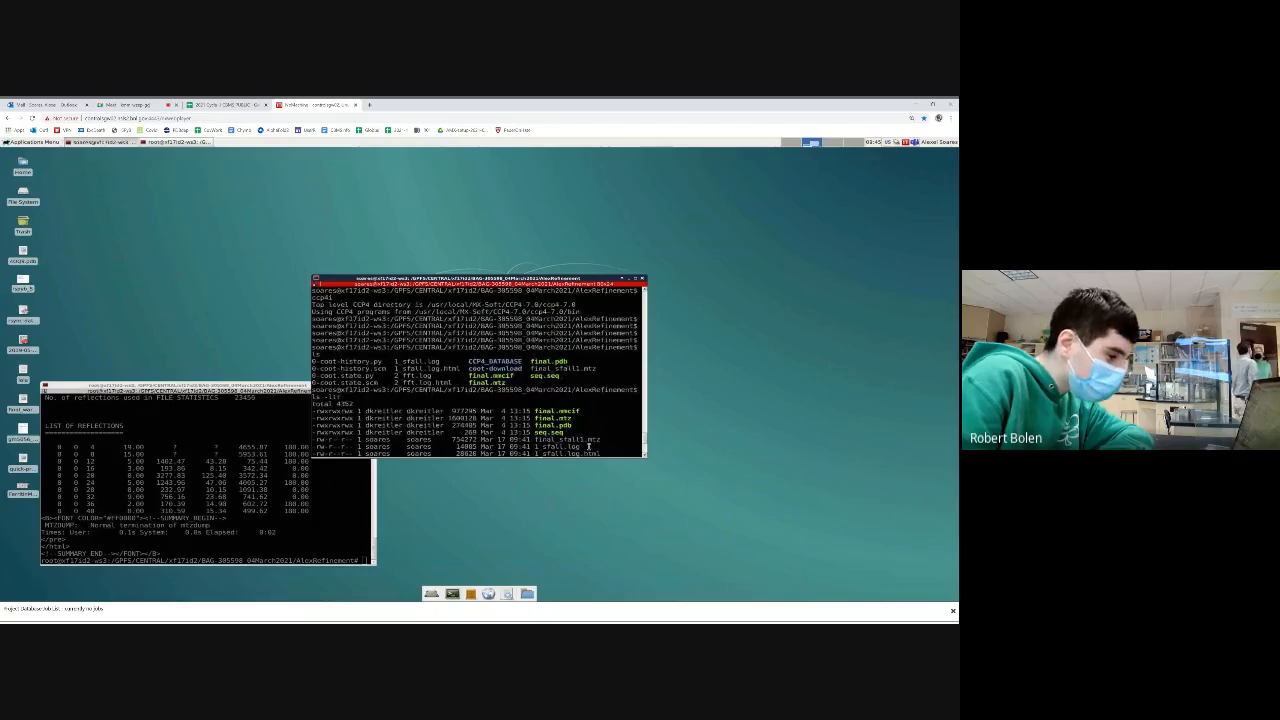
pyautogui.scroll(-1, 588, 446)
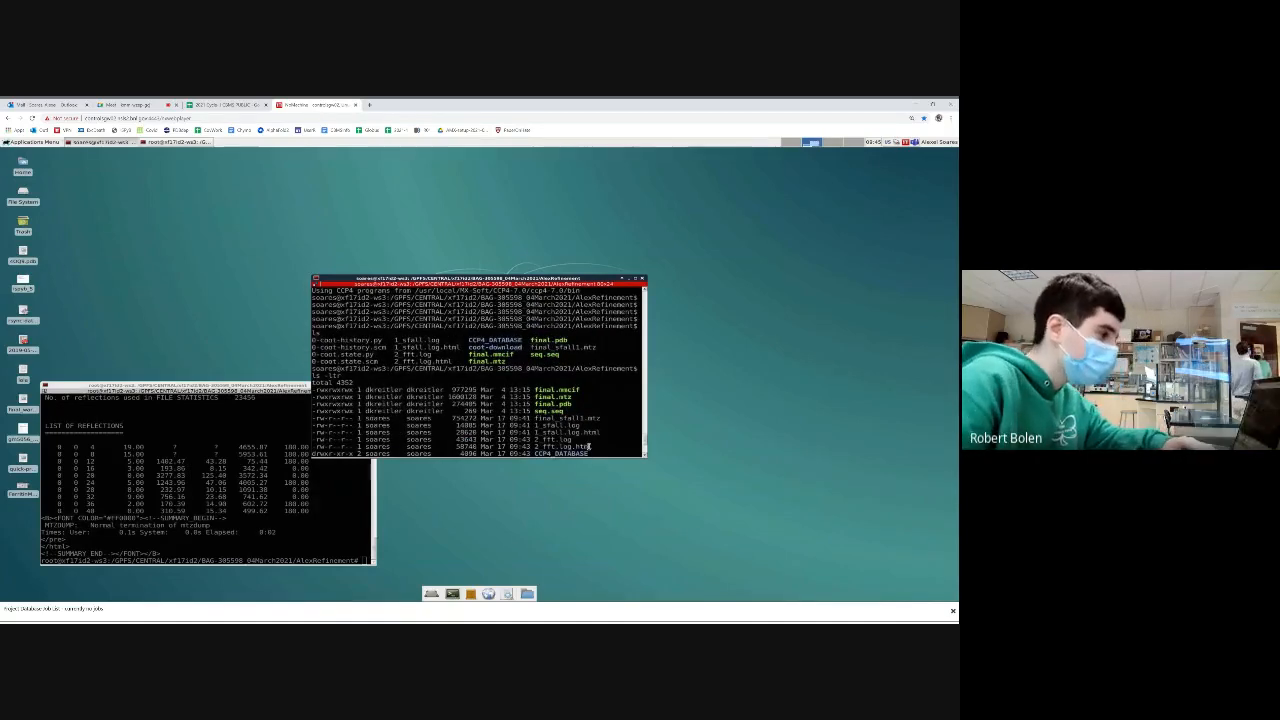
pyautogui.scroll(-2, 588, 446)
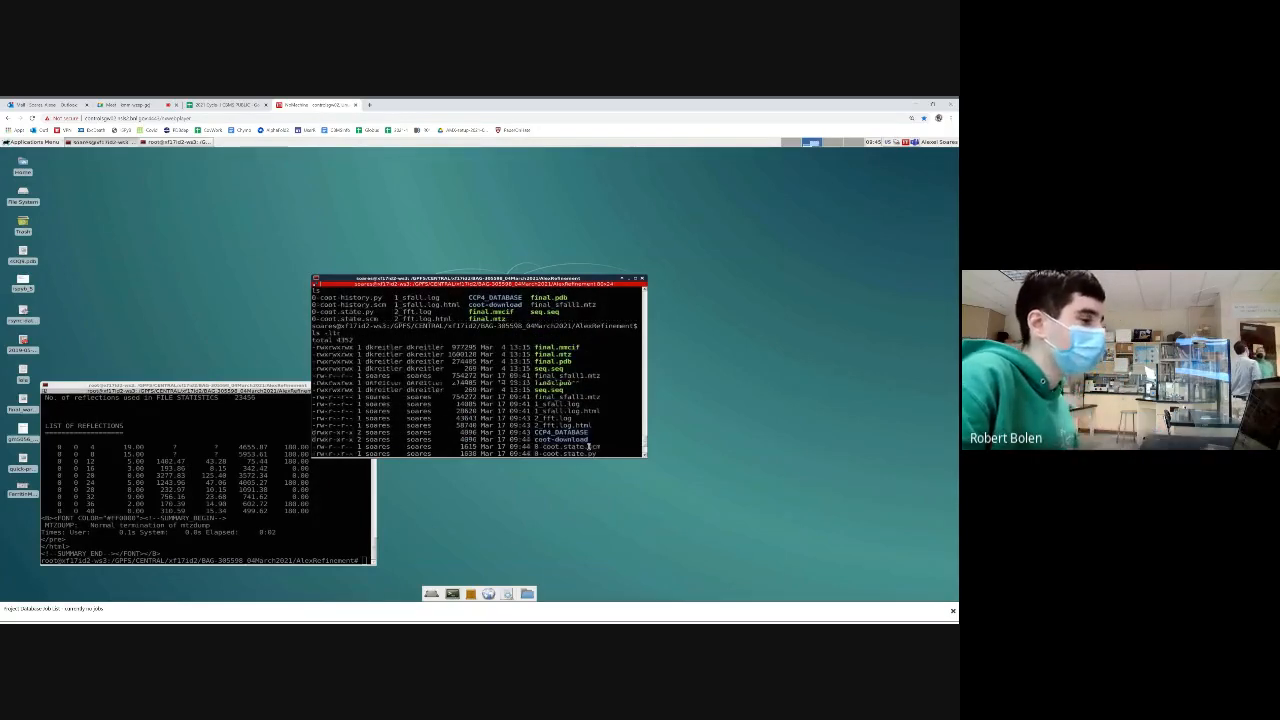
pyautogui.scroll(-3, 588, 446)
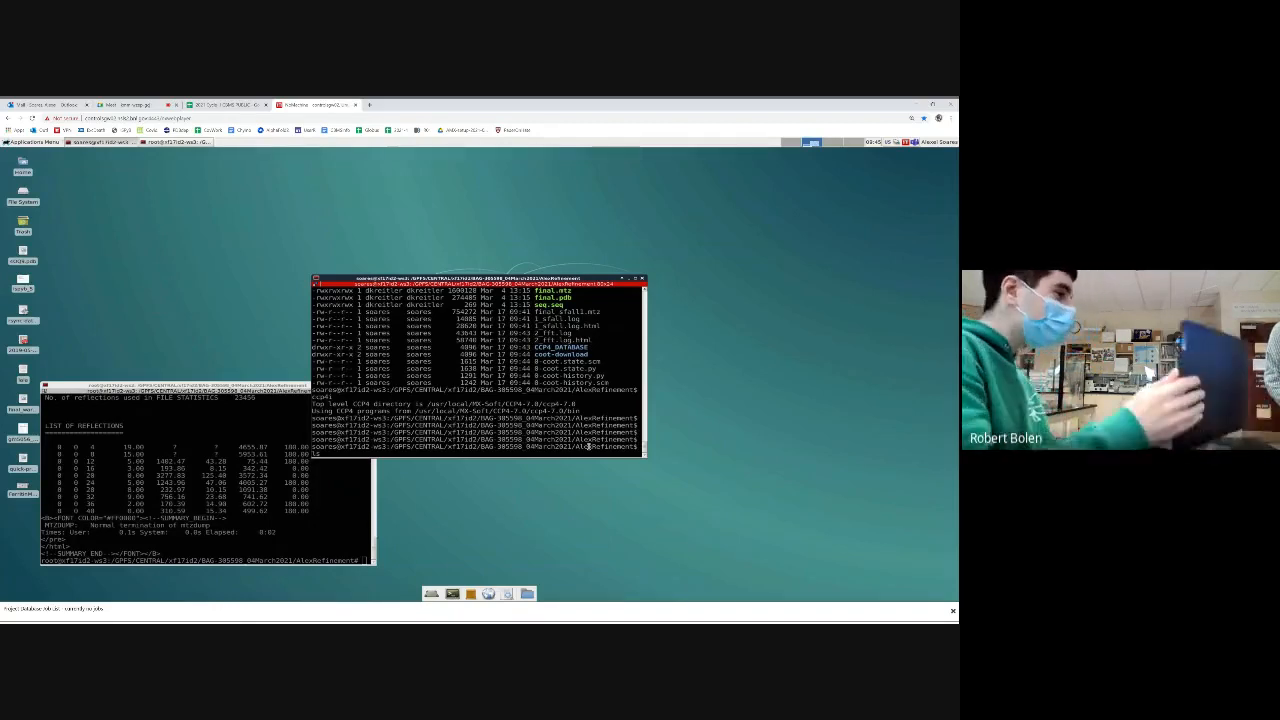
# Search the AlexRefinement folder for map files with ls *.map, and list all its files with ls
pyautogui.write('*.map')
pyautogui.press('Return')
pyautogui.write('cd')
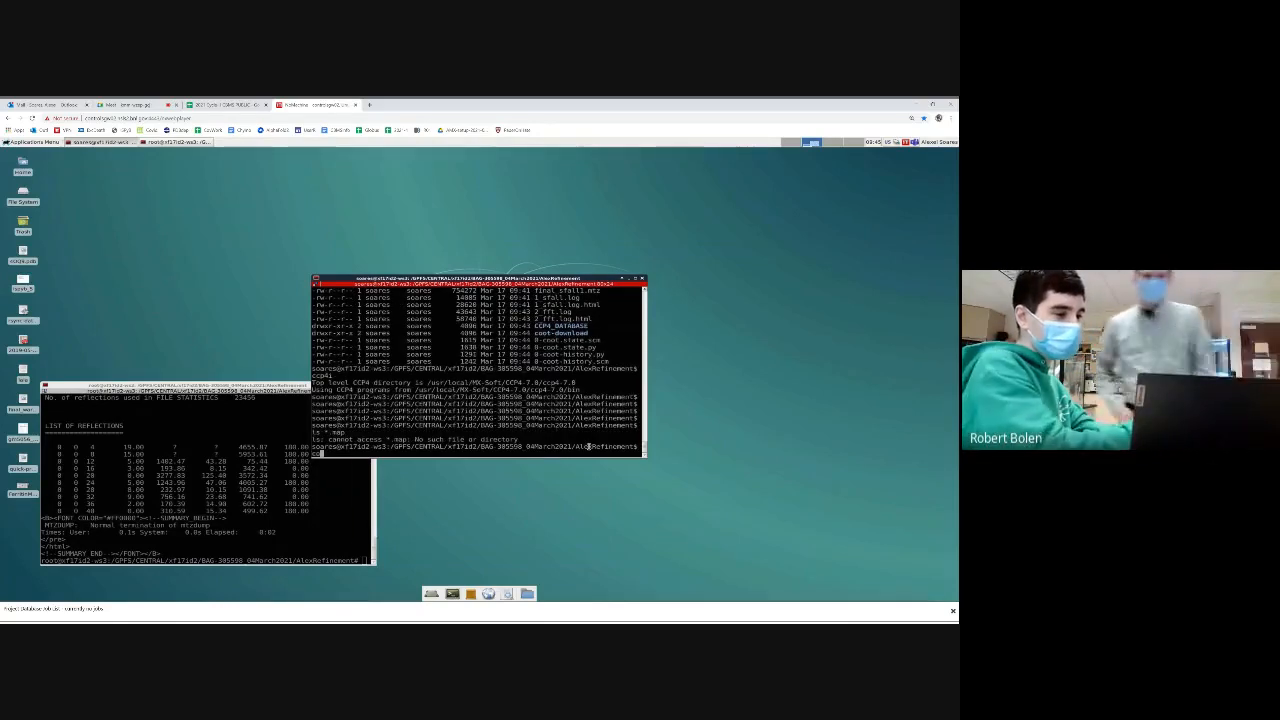
pyautogui.press('Return')
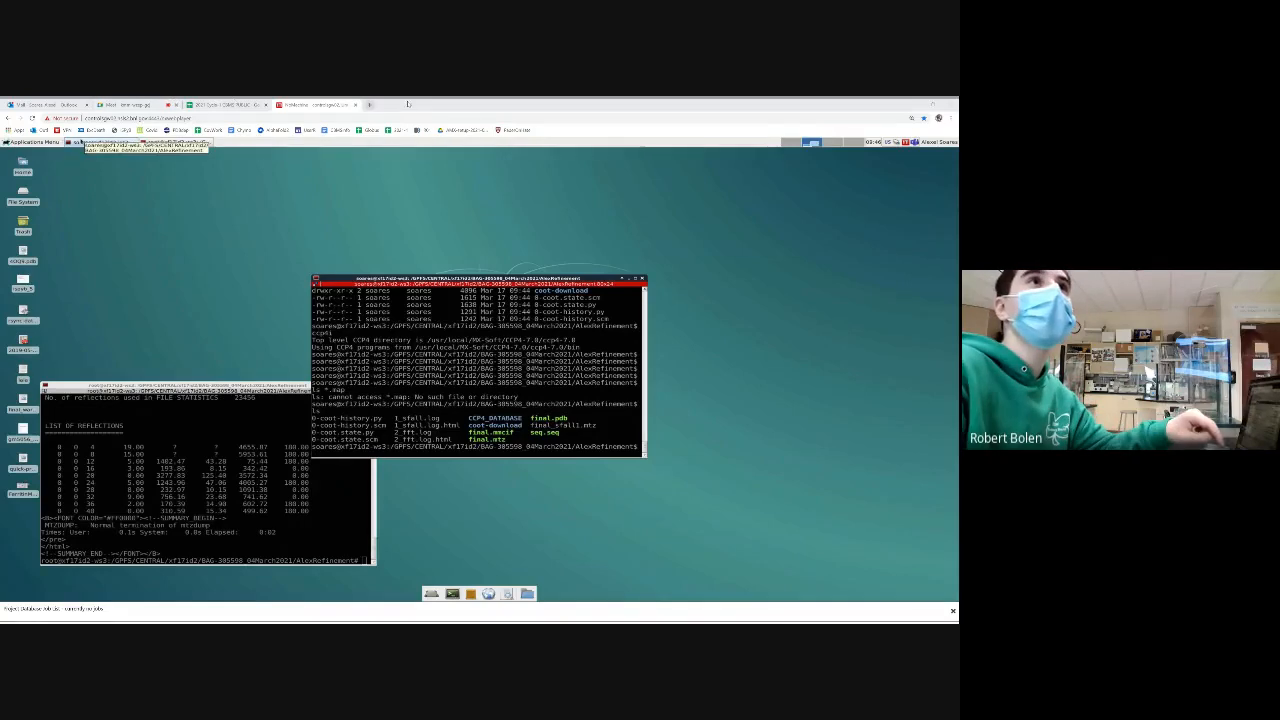
# Switch to the Google Meet call in the browser and stop presenting the screen
pyautogui.click(229, 105)
pyautogui.click(125, 105)
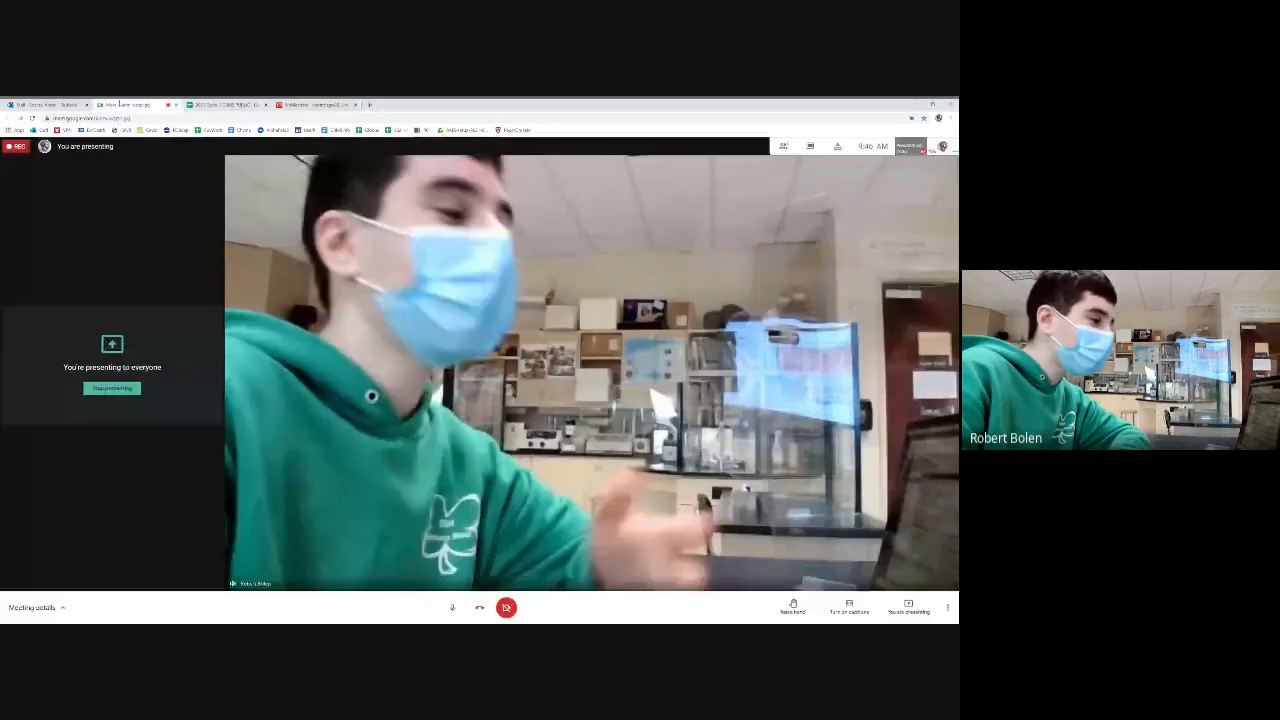
pyautogui.click(908, 605)
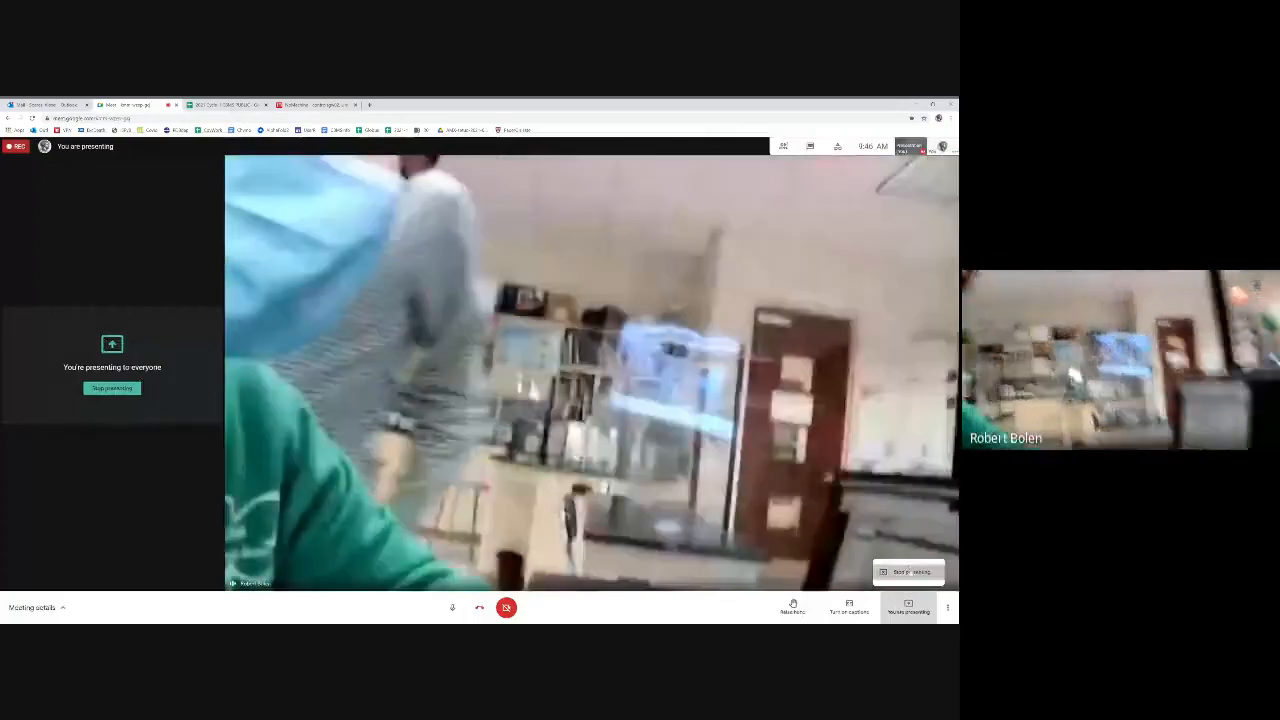
pyautogui.click(910, 571)
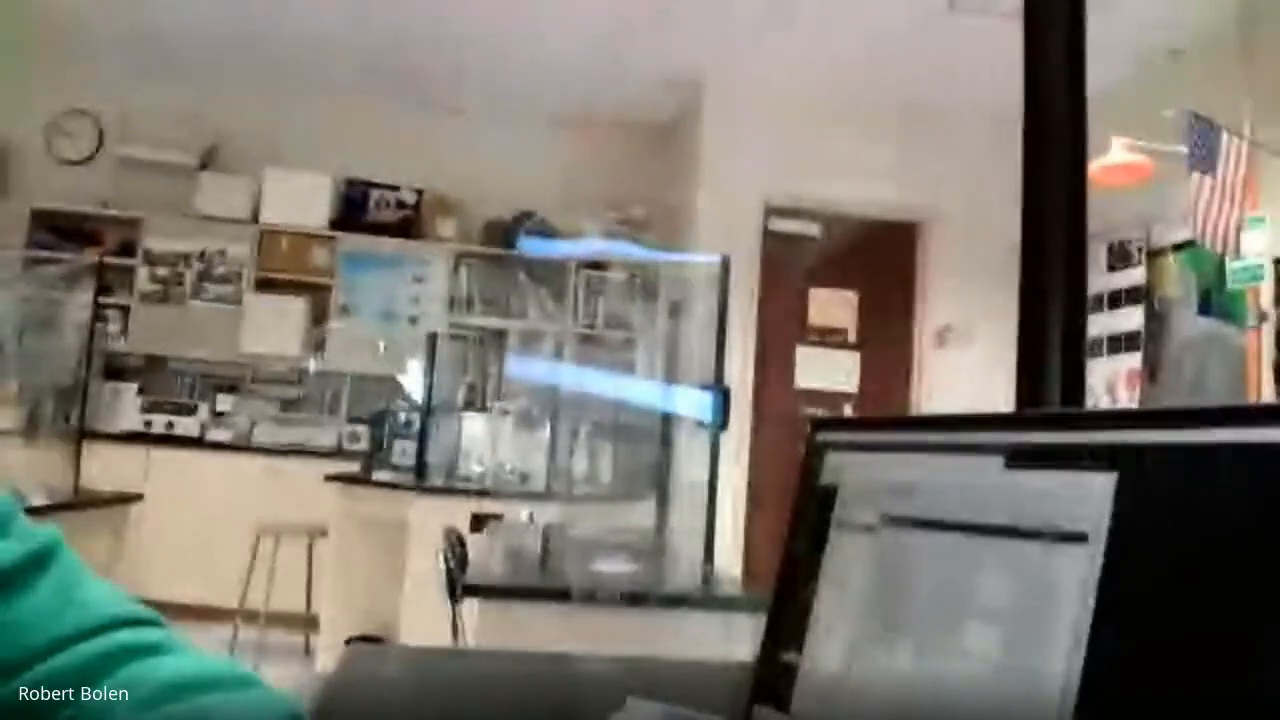